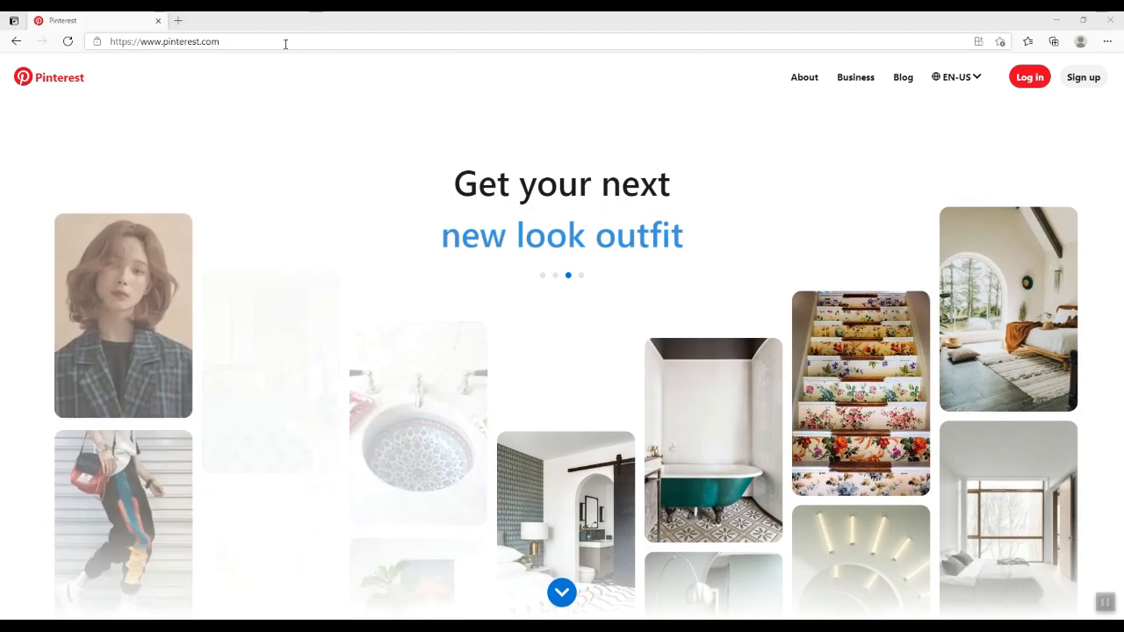
Step: Open the Pinterest sign-up form to view its registration options, and close it without signing up
left_click_drag(243, 41, 115, 42)
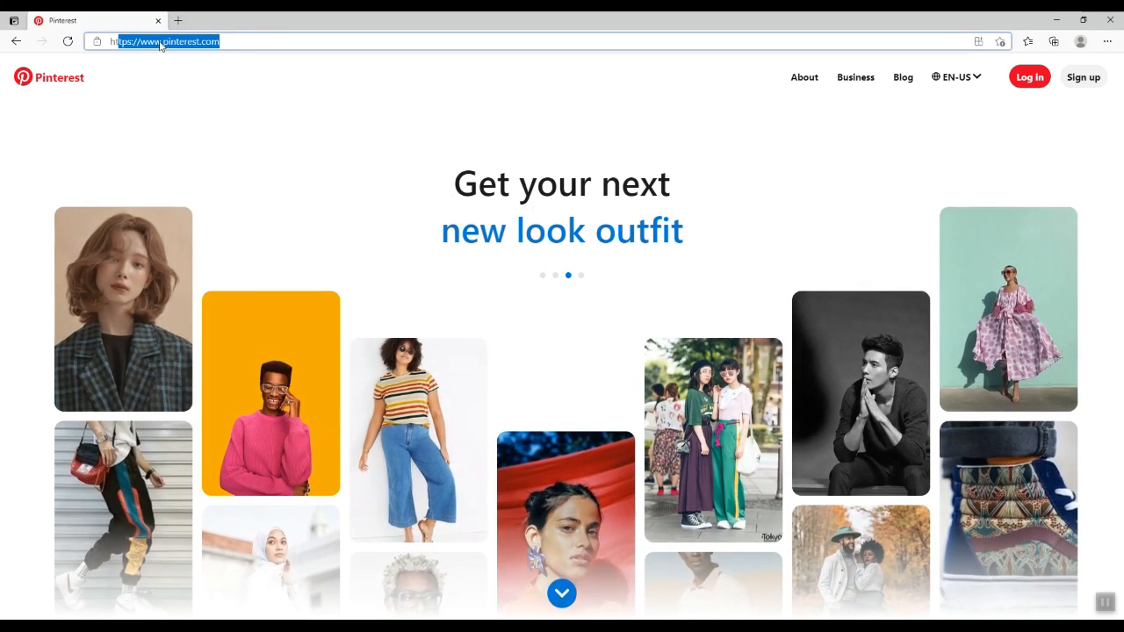
left_click(260, 41)
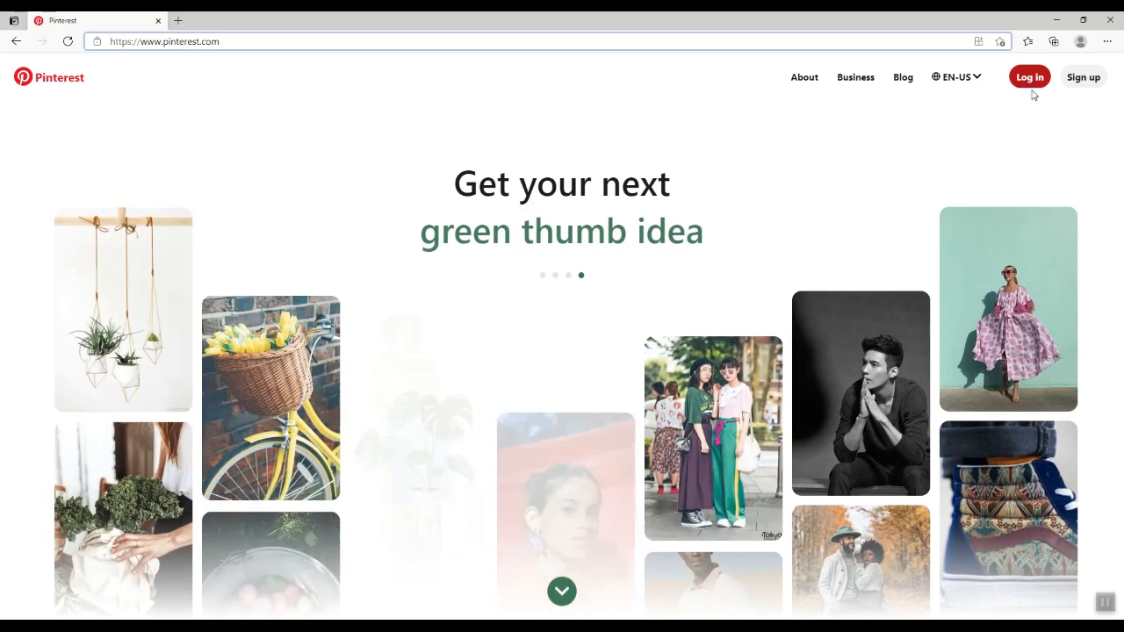
left_click(1084, 78)
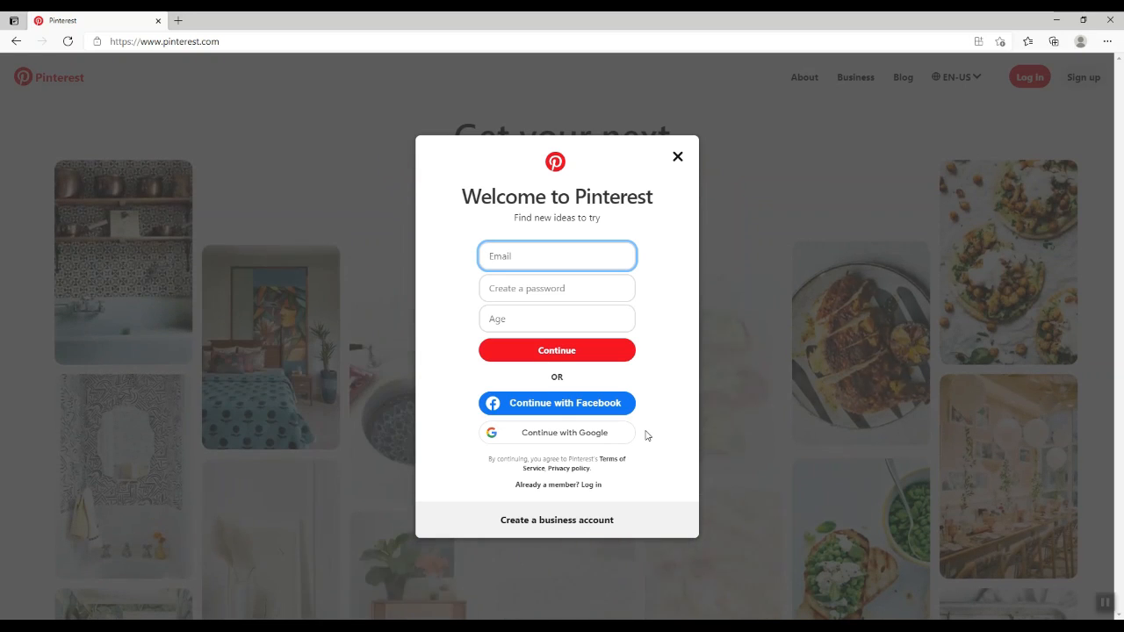
left_click(678, 161)
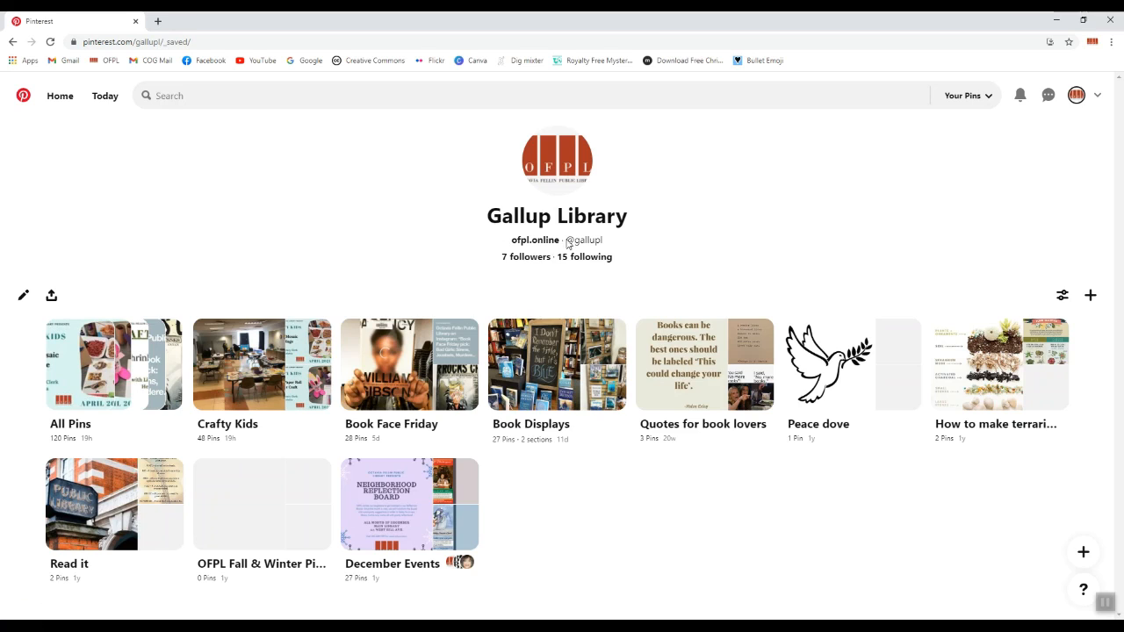
Step: Open the Book Displays board from the Gallup Library profile and look through its sections, pins and suggested ideas
left_click_drag(567, 240, 624, 248)
left_click(619, 246)
left_click(550, 369)
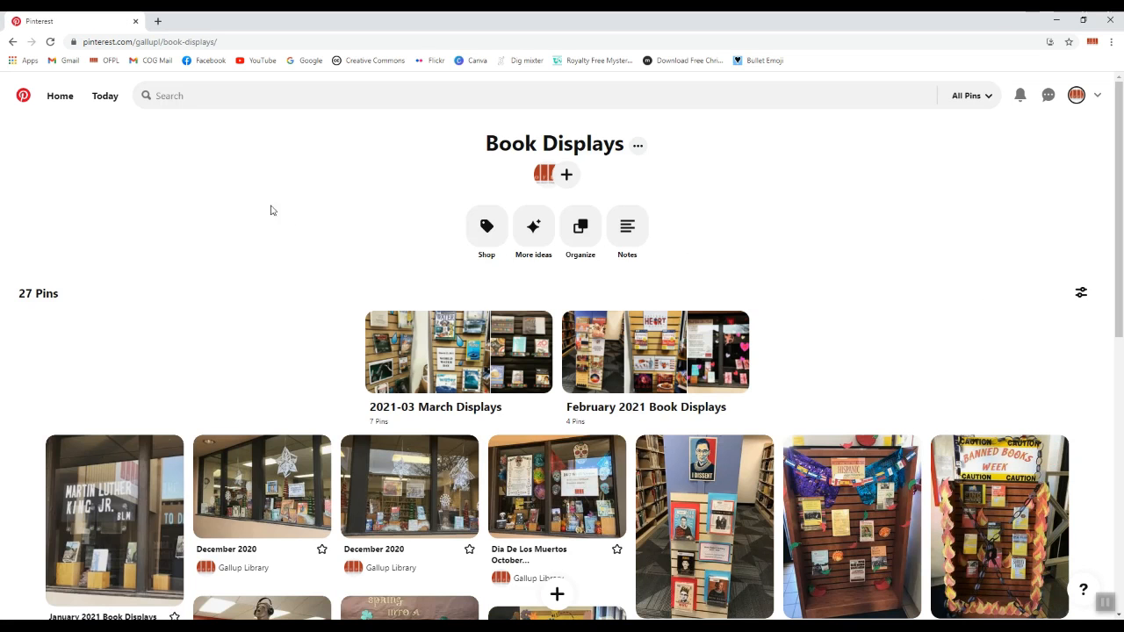
scroll(207, 262, "down", 1)
scroll(207, 261, "down", 3)
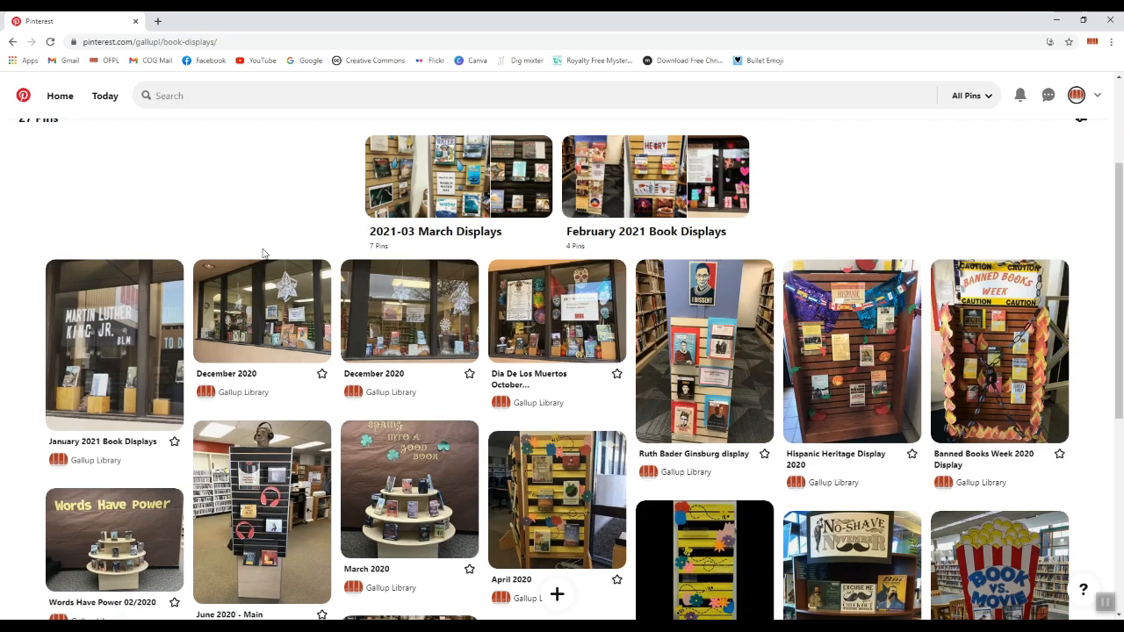
scroll(257, 249, "down", 3)
scroll(810, 422, "down", 5)
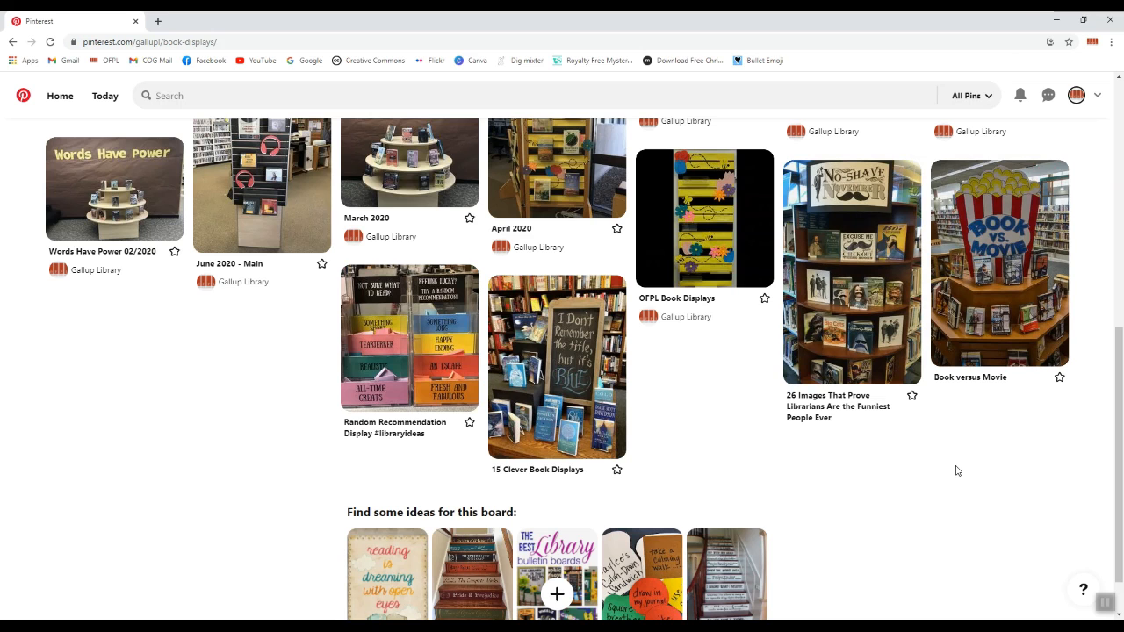
scroll(933, 489, "down", 1)
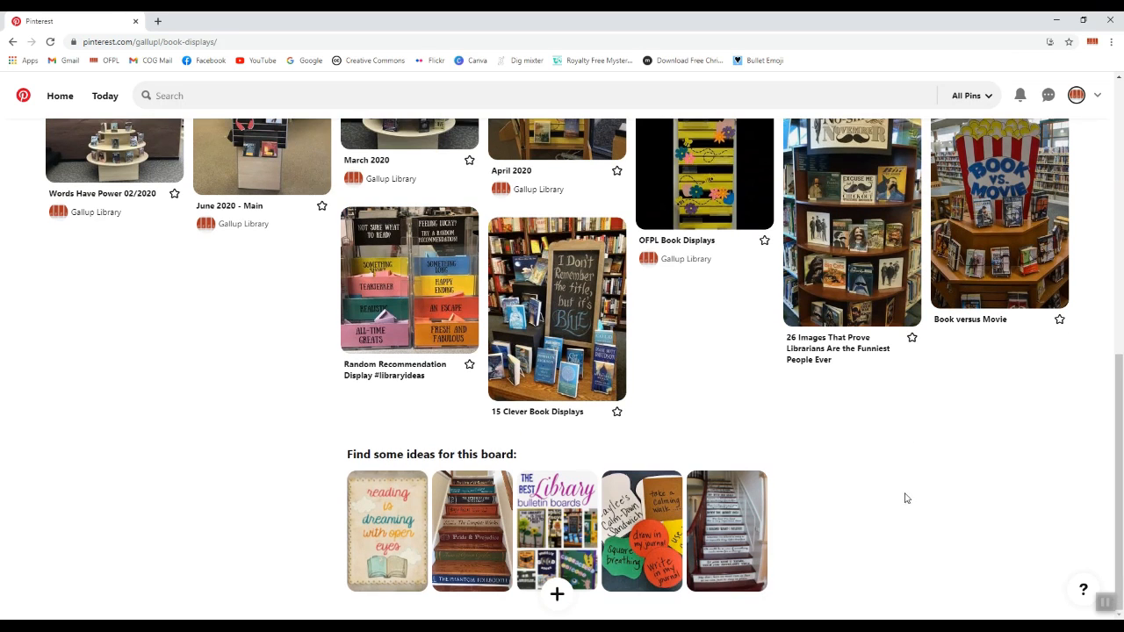
scroll(838, 487, "up", 3)
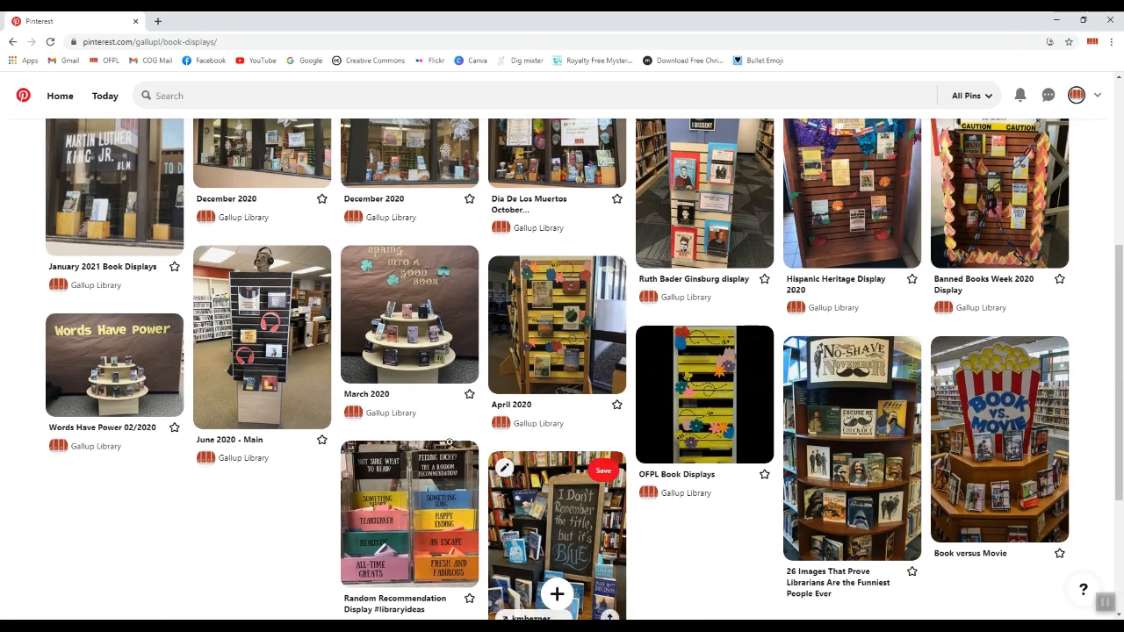
scroll(228, 421, "up", 3)
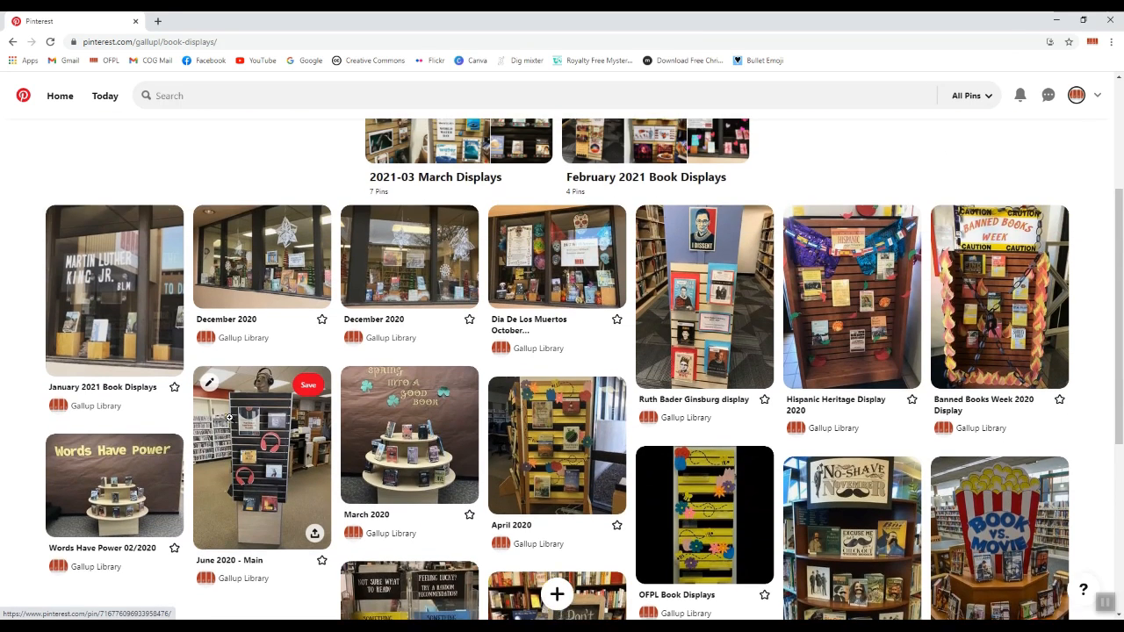
scroll(229, 422, "up", 3)
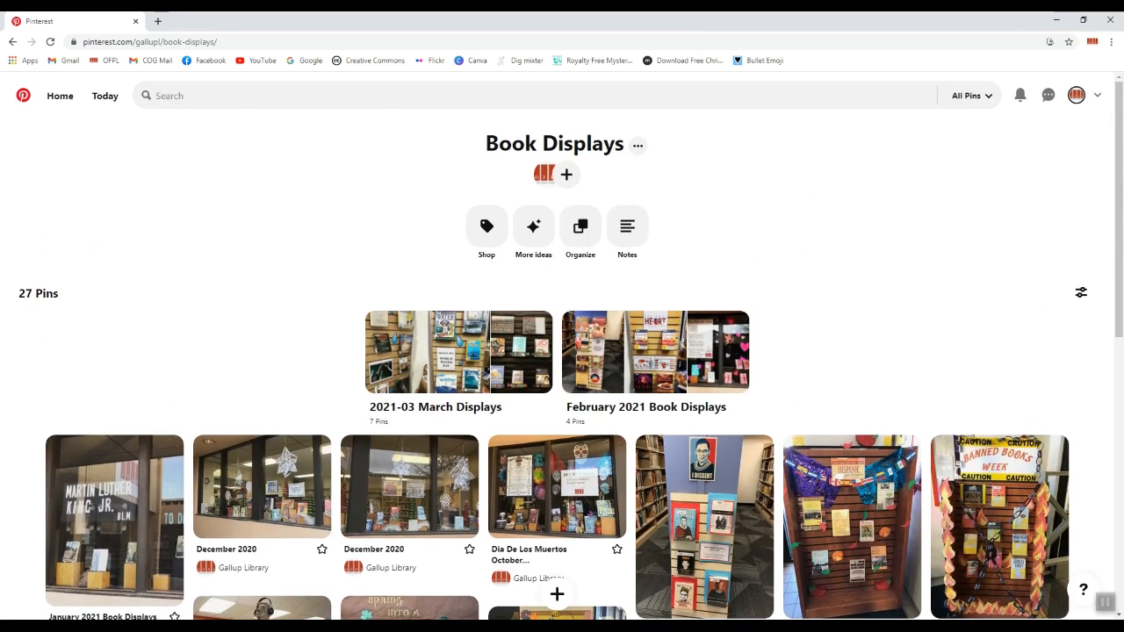
Step: Return to the library's own profile and open the account's settings to review the editable profile fields
left_click(1078, 96)
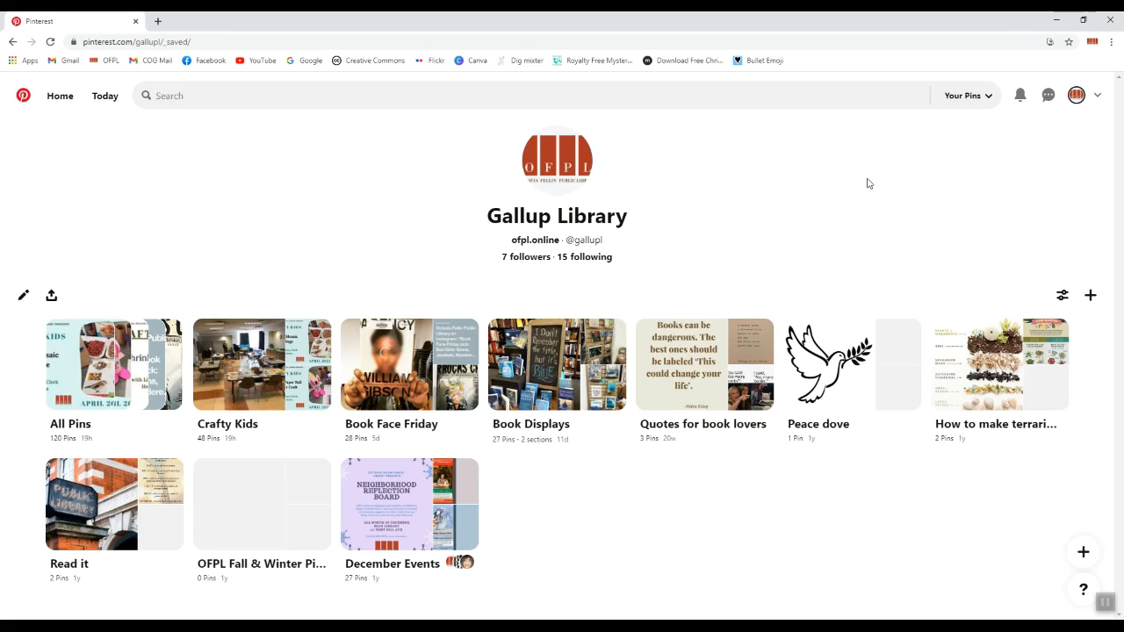
left_click(1096, 98)
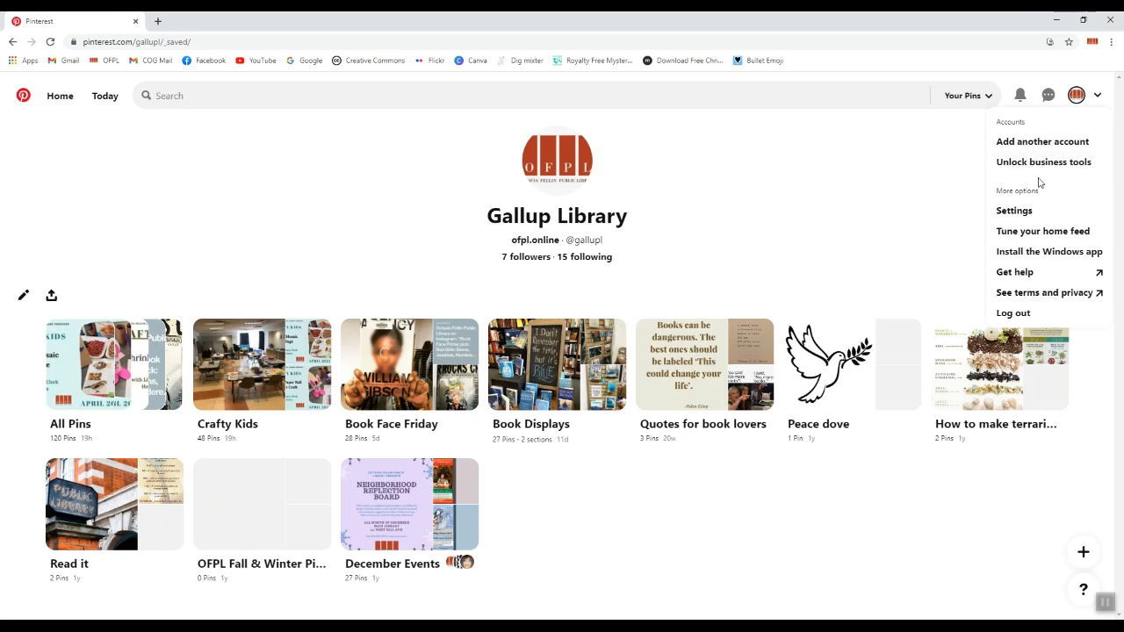
left_click(1033, 217)
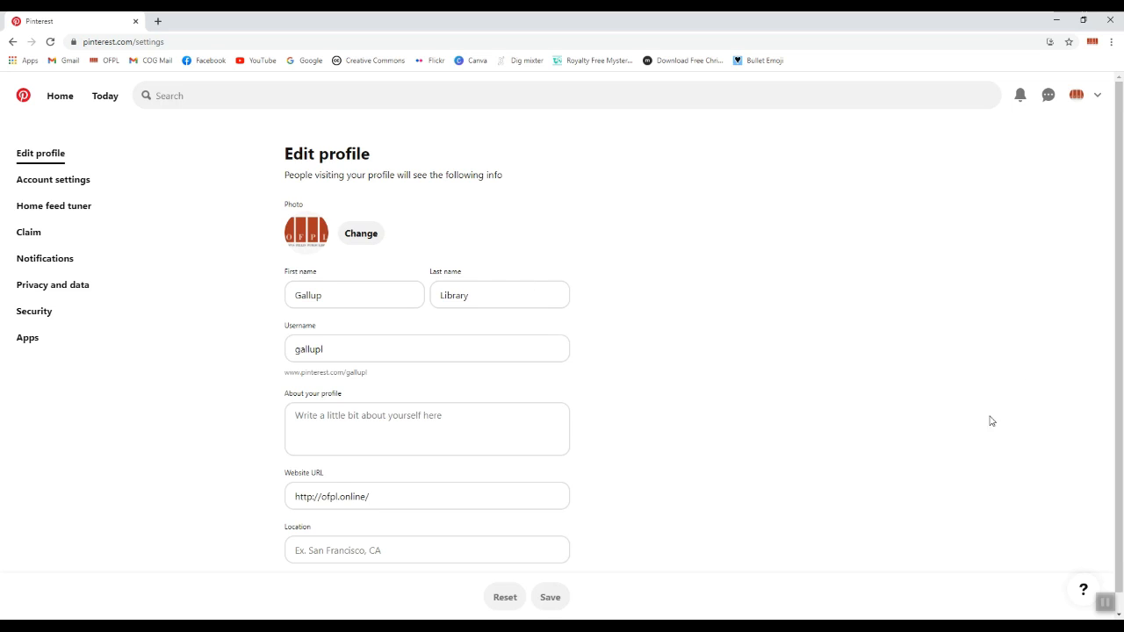
scroll(991, 421, "down", 1)
scroll(817, 382, "up", 1)
Step: Open the home feed and browse through the recommended pins, returning to the first ones
left_click(61, 96)
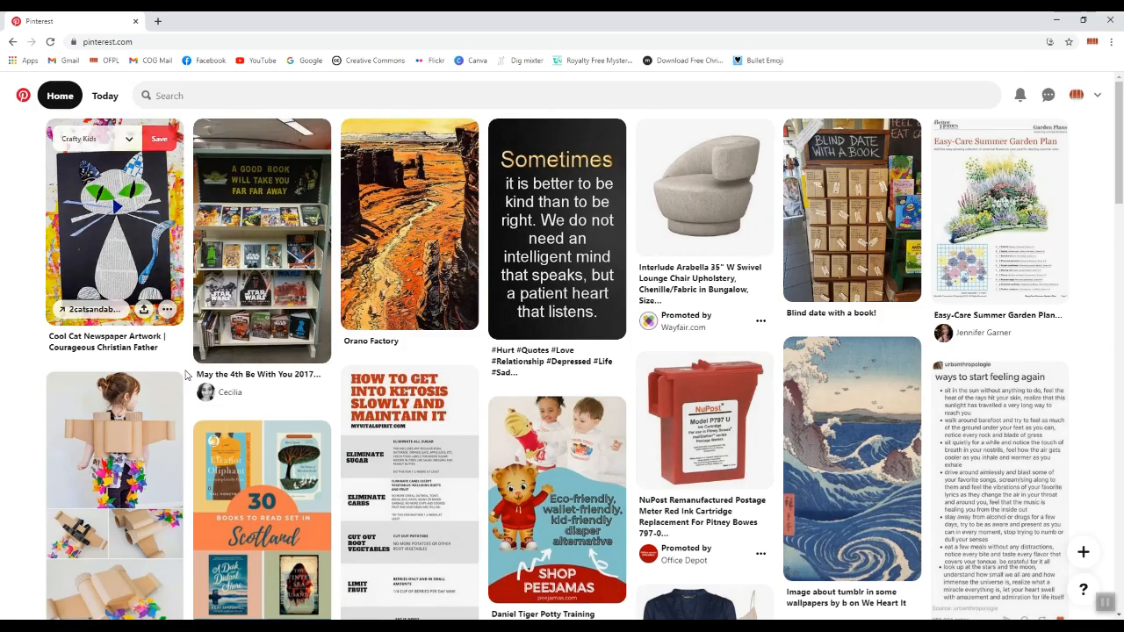
scroll(158, 342, "down", 2)
scroll(220, 357, "down", 2)
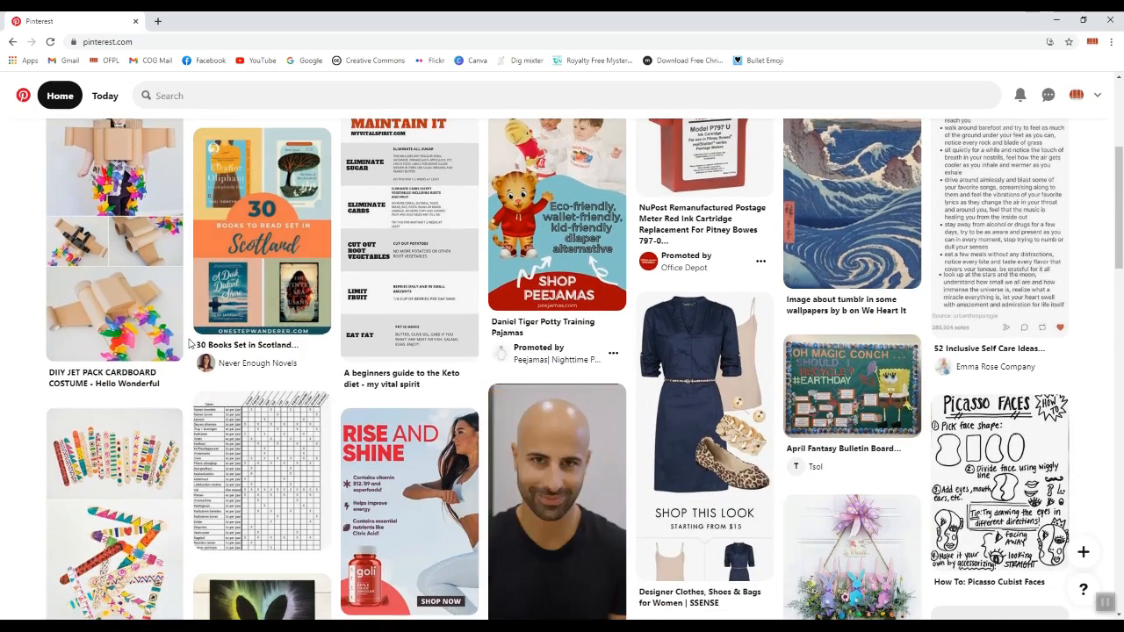
scroll(188, 340, "down", 4)
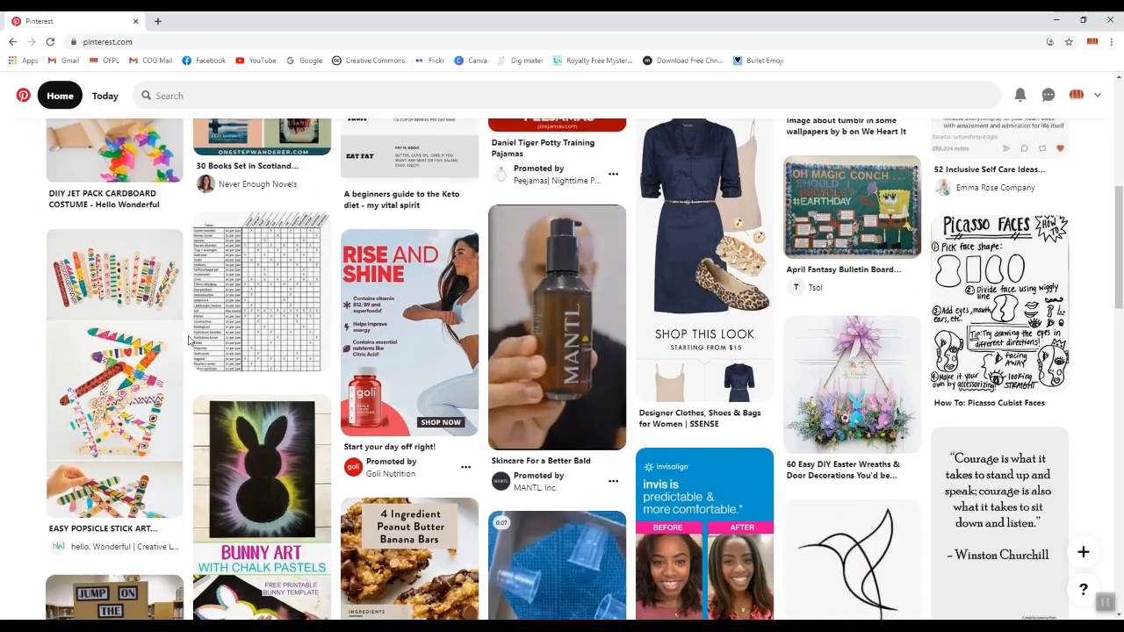
scroll(188, 341, "down", 3)
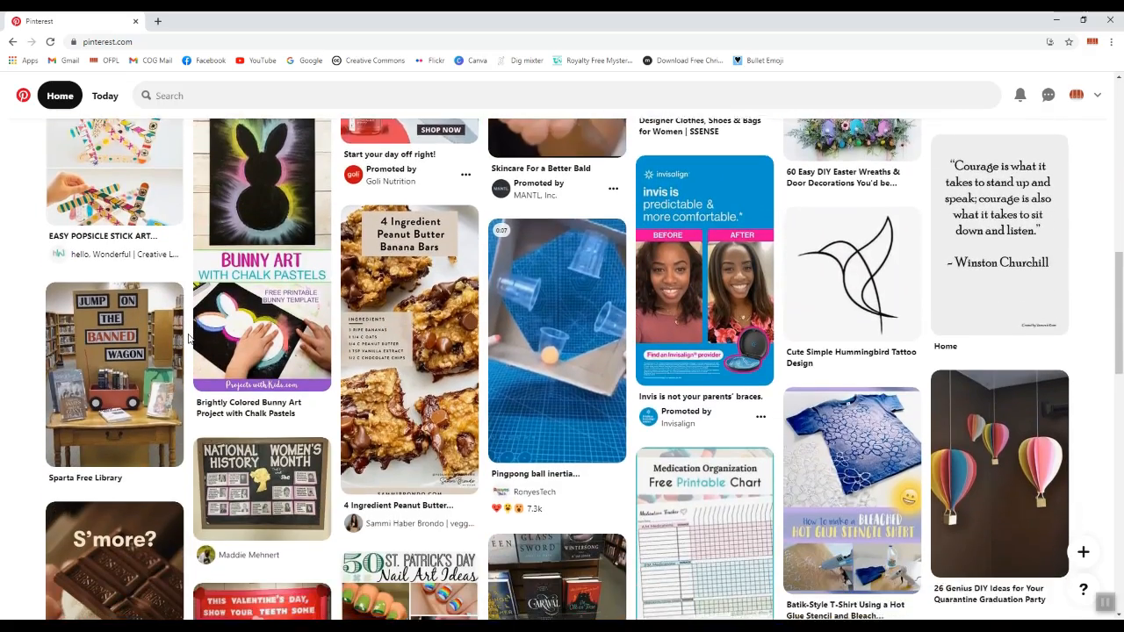
scroll(188, 339, "down", 4)
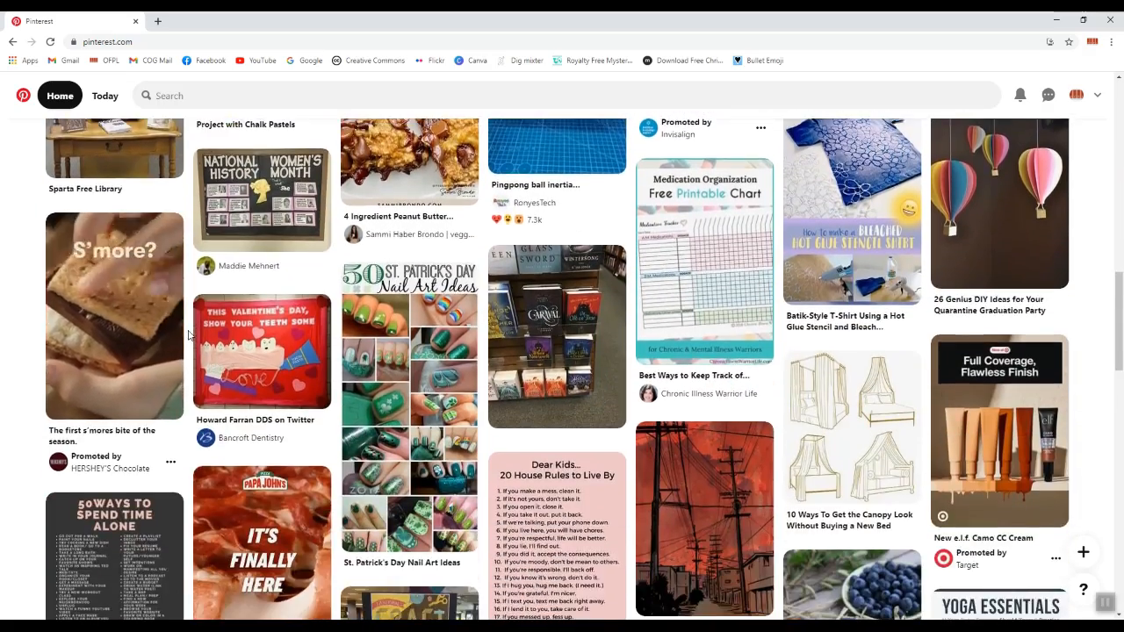
scroll(188, 333, "up", 10)
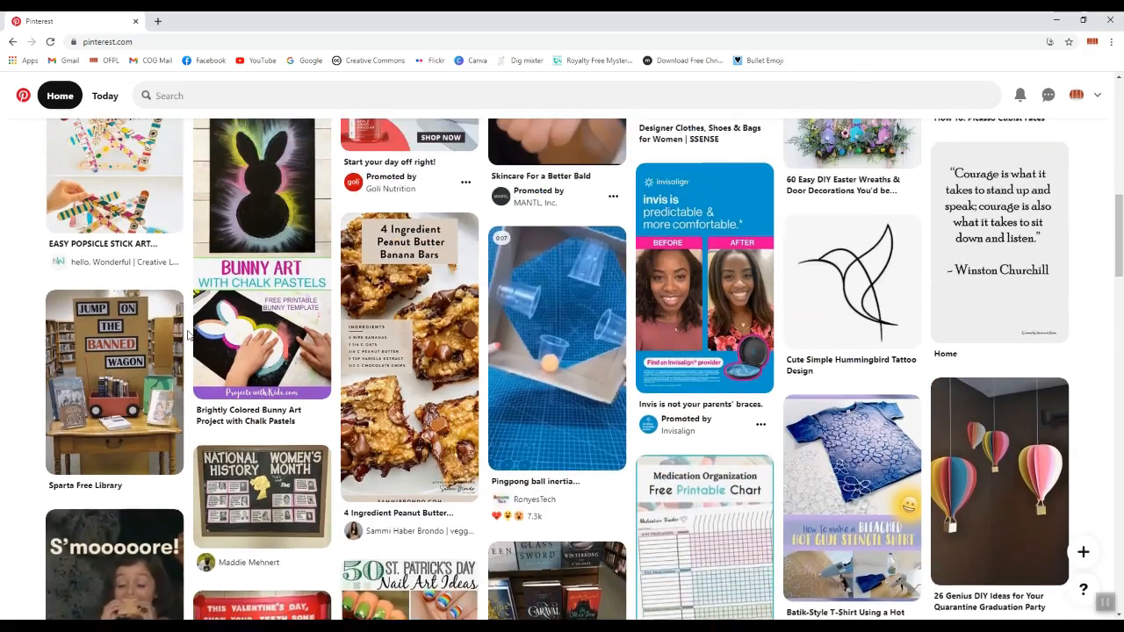
scroll(188, 331, "up", 5)
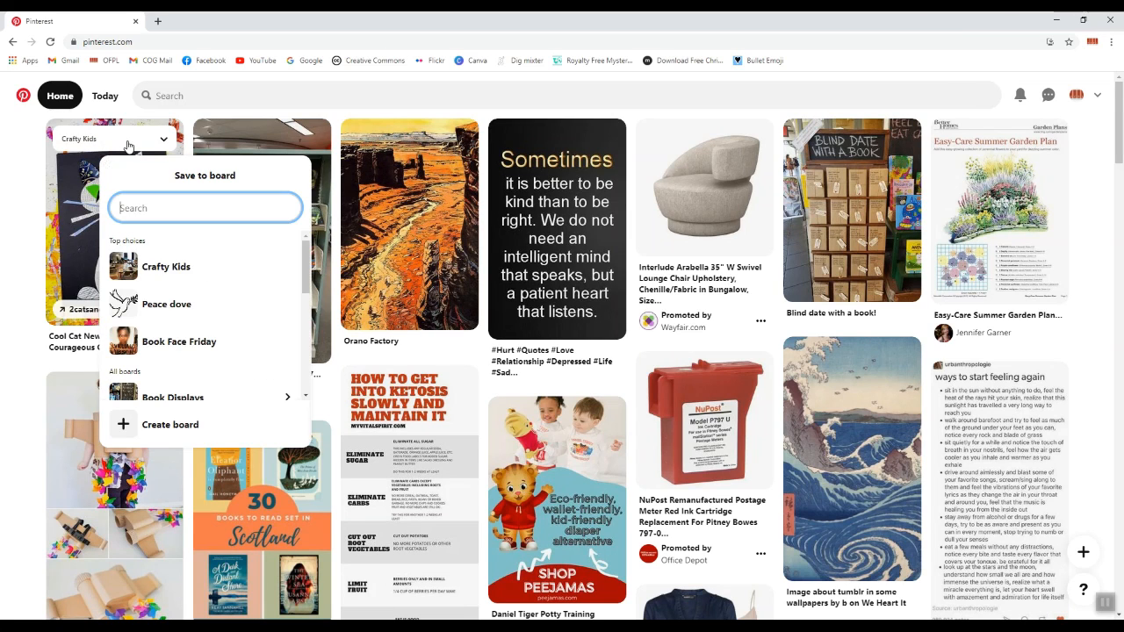
Step: Dismiss the board choices for the Cool Cat Newspaper Artwork pin and view the pin's additional options
left_click(26, 204)
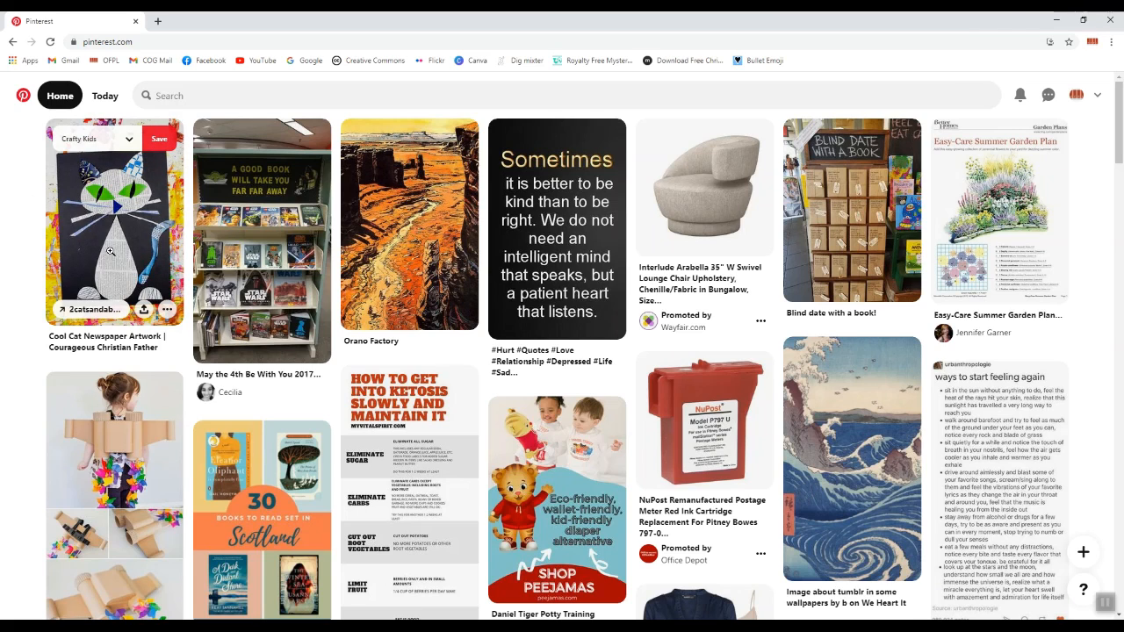
left_click(168, 310)
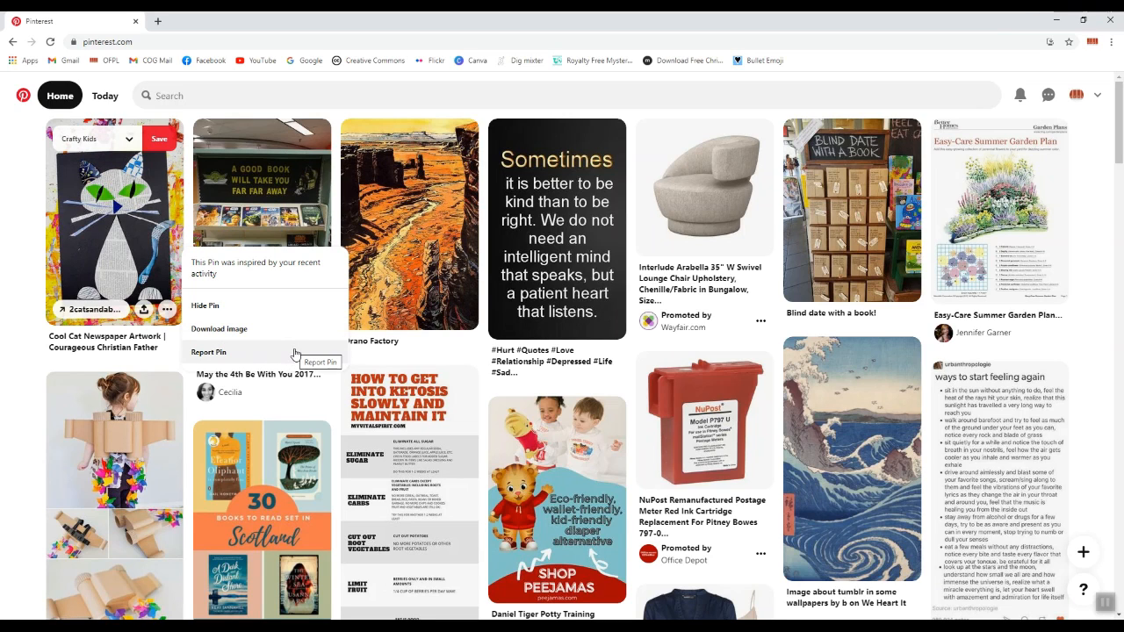
Step: Open the profile of the user credited on the "May the 4th Be With You 2017" pin and browse the created pins
left_click(231, 398)
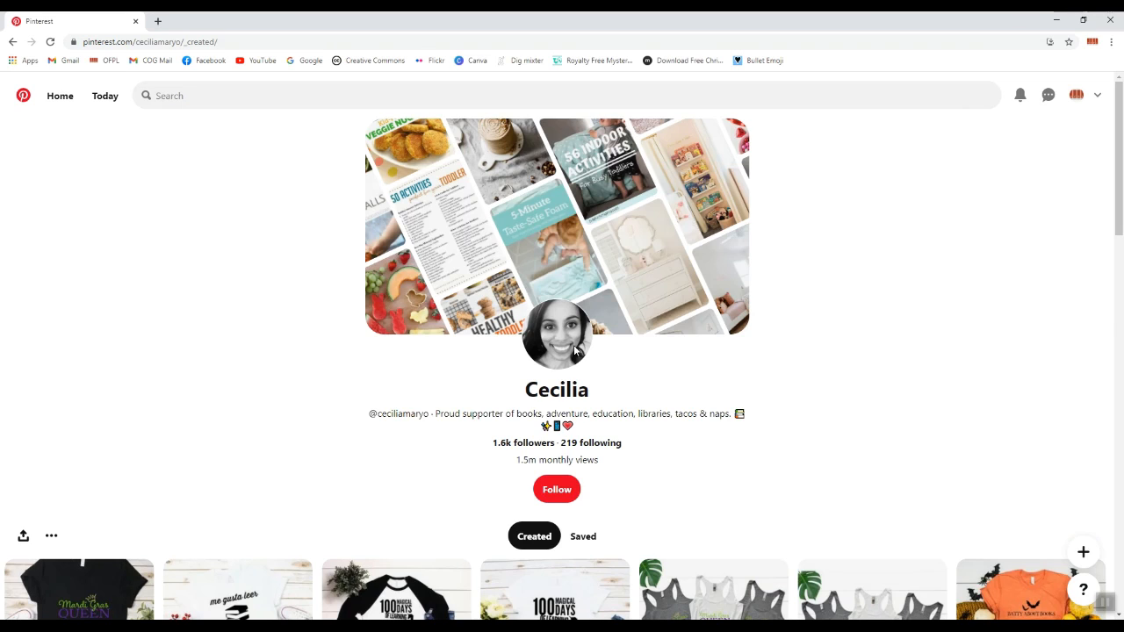
scroll(887, 366, "down", 1)
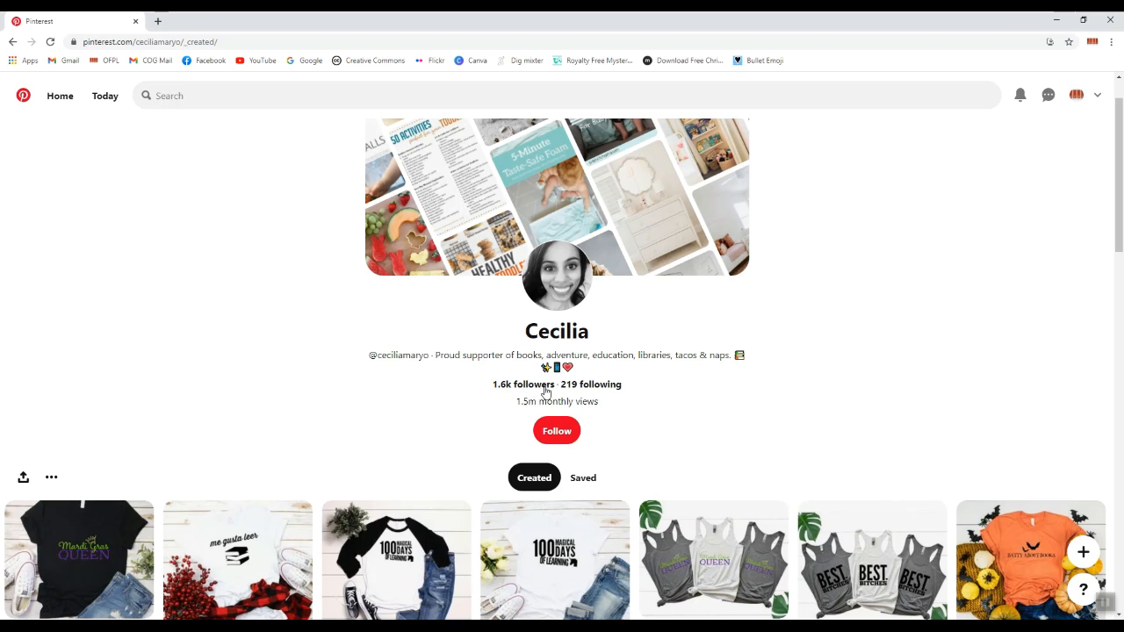
scroll(868, 439, "down", 2)
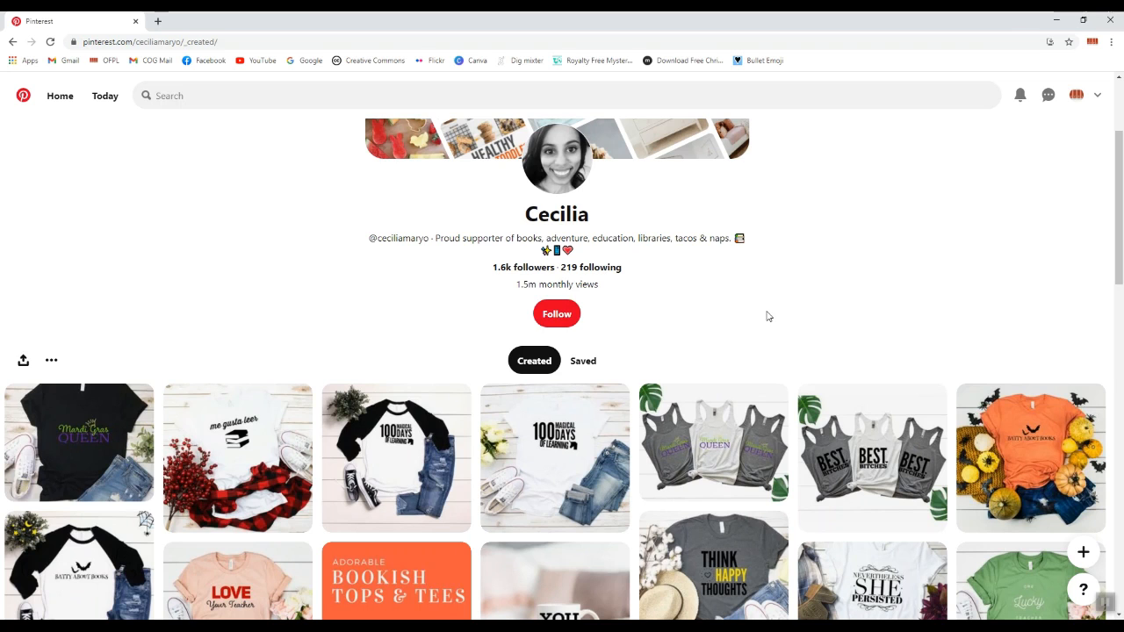
scroll(767, 316, "down", 2)
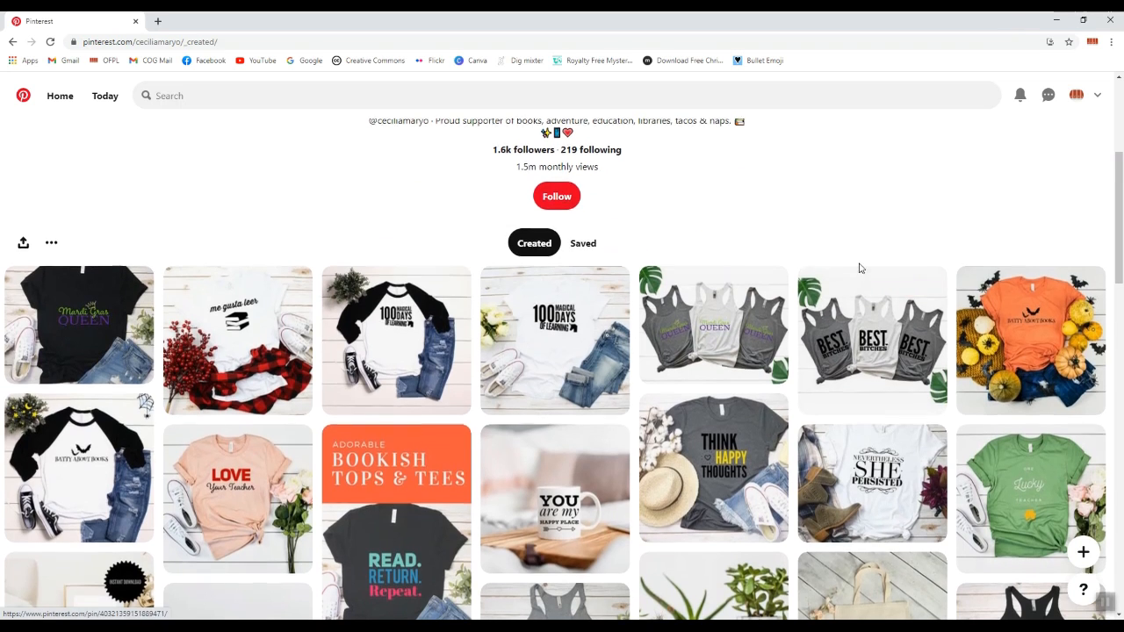
scroll(865, 263, "down", 3)
scroll(120, 509, "down", 8)
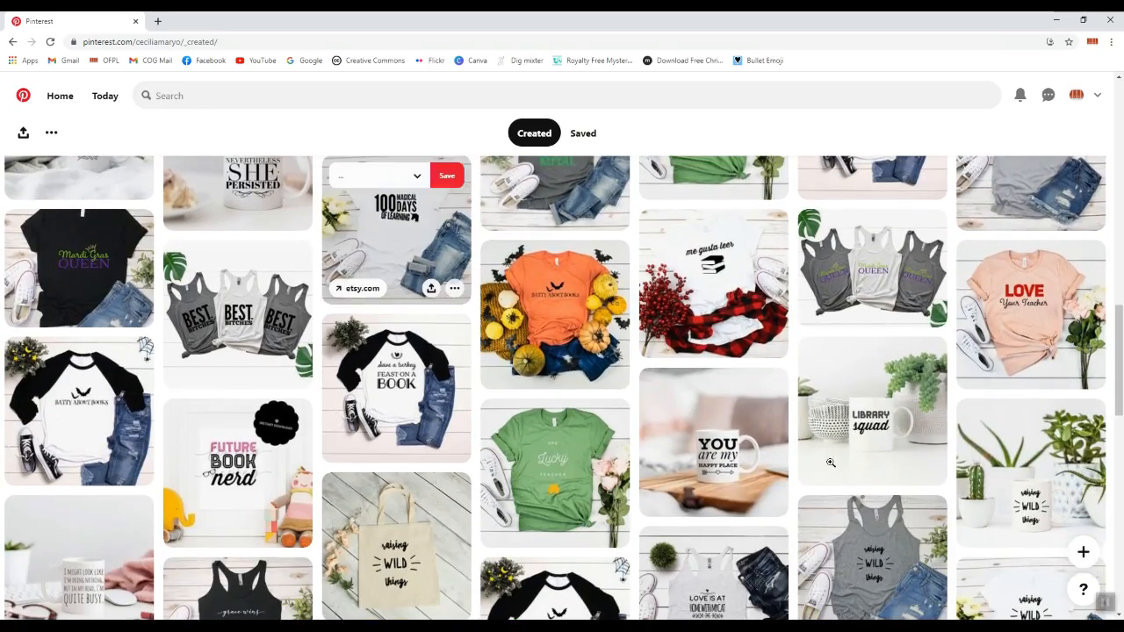
scroll(494, 466, "down", 4)
scroll(425, 406, "up", 6)
scroll(425, 406, "up", 10)
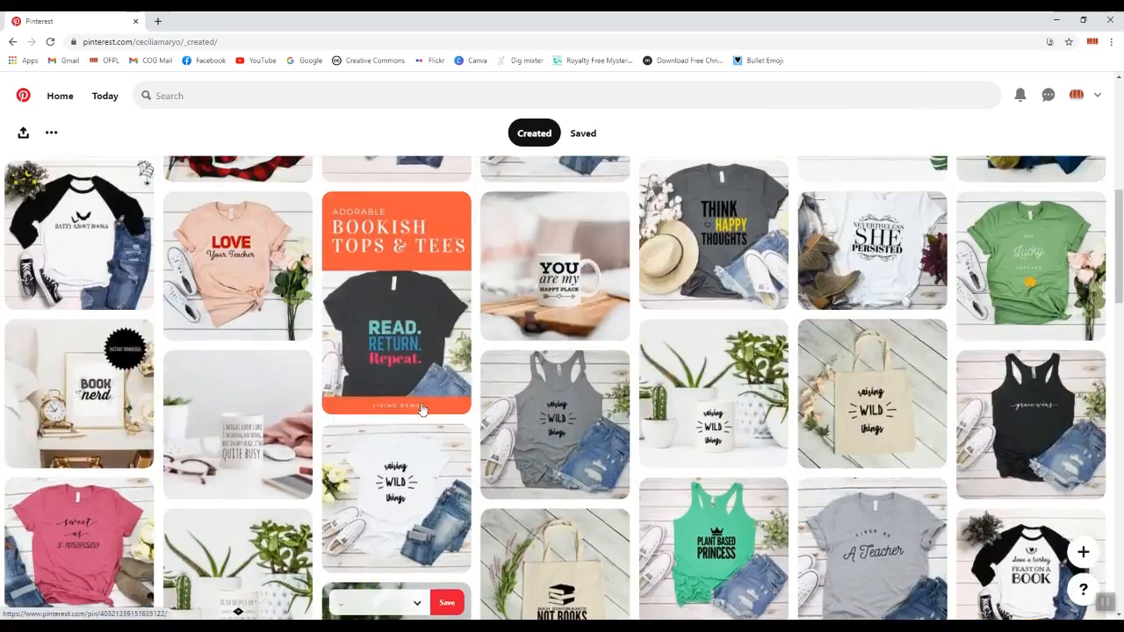
scroll(832, 468, "down", 2)
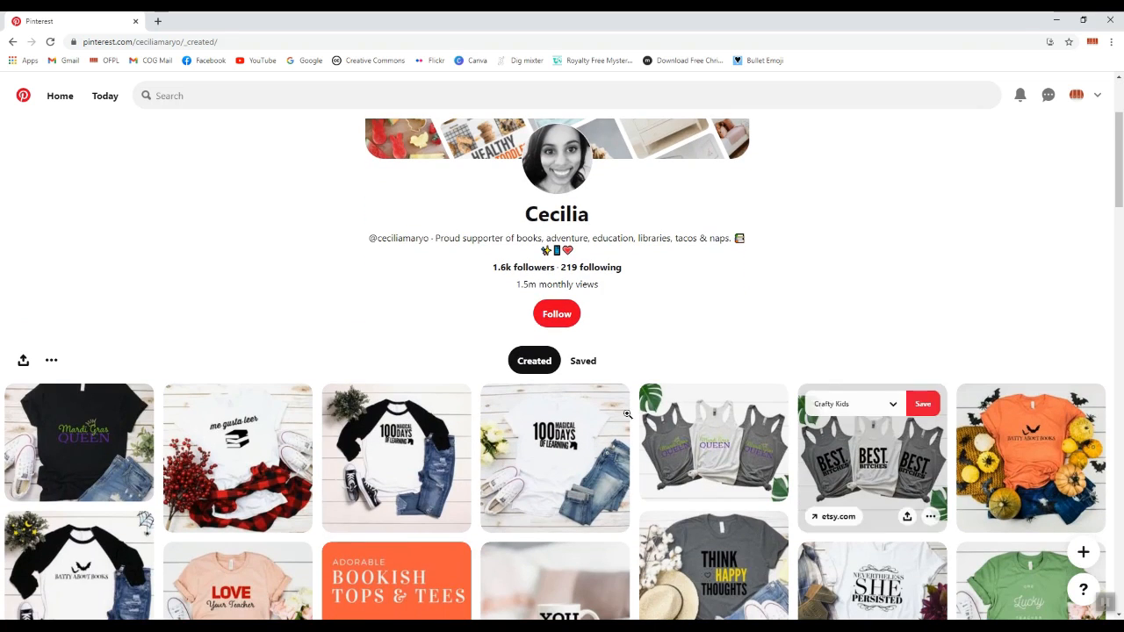
Step: Show this user's saved boards, look through them and open the Slooow cooker board
left_click(583, 360)
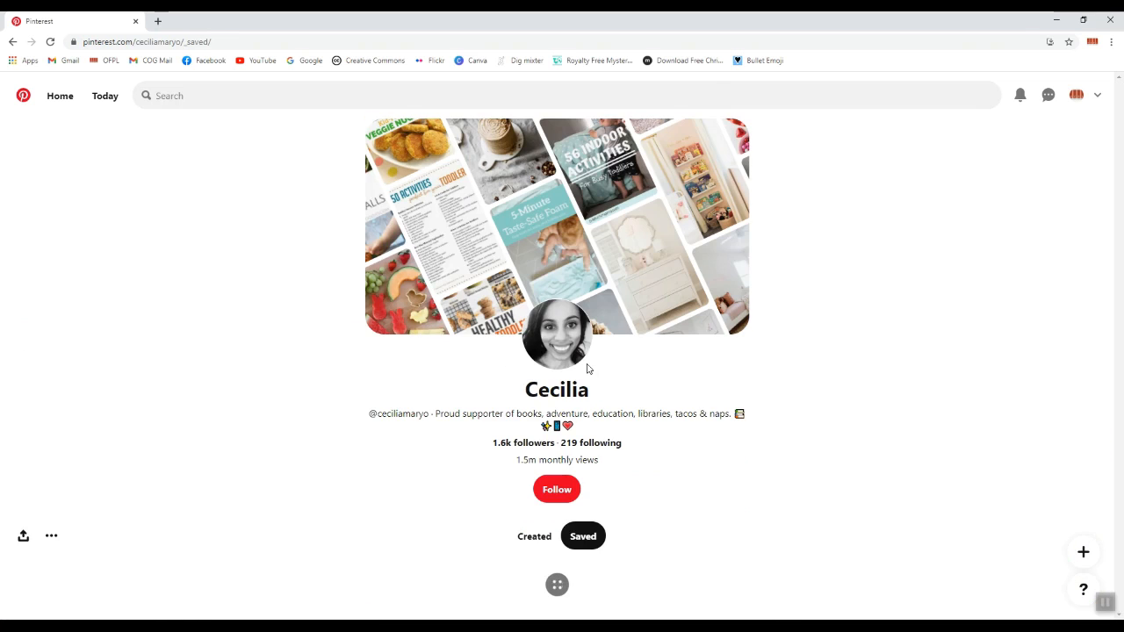
scroll(762, 419, "down", 3)
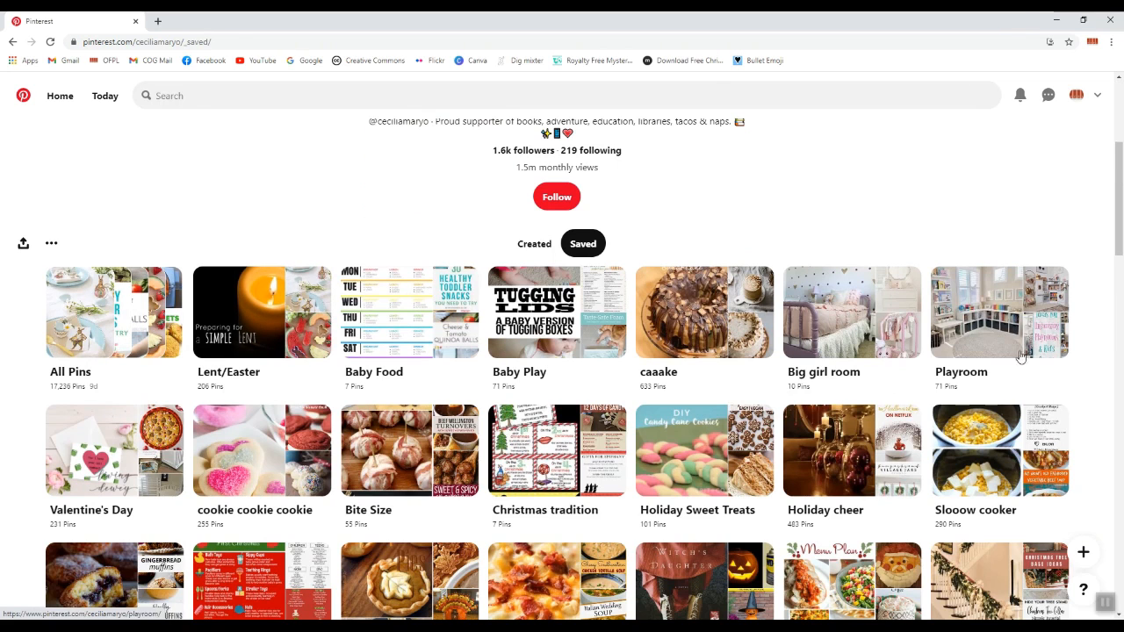
scroll(130, 488, "down", 1)
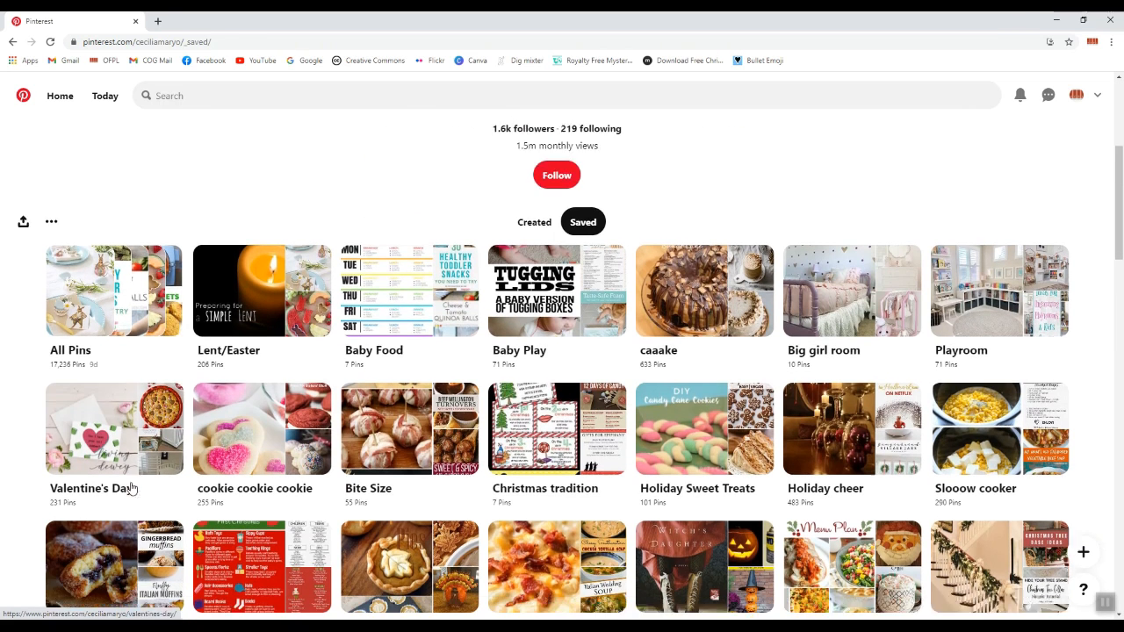
scroll(130, 488, "down", 1)
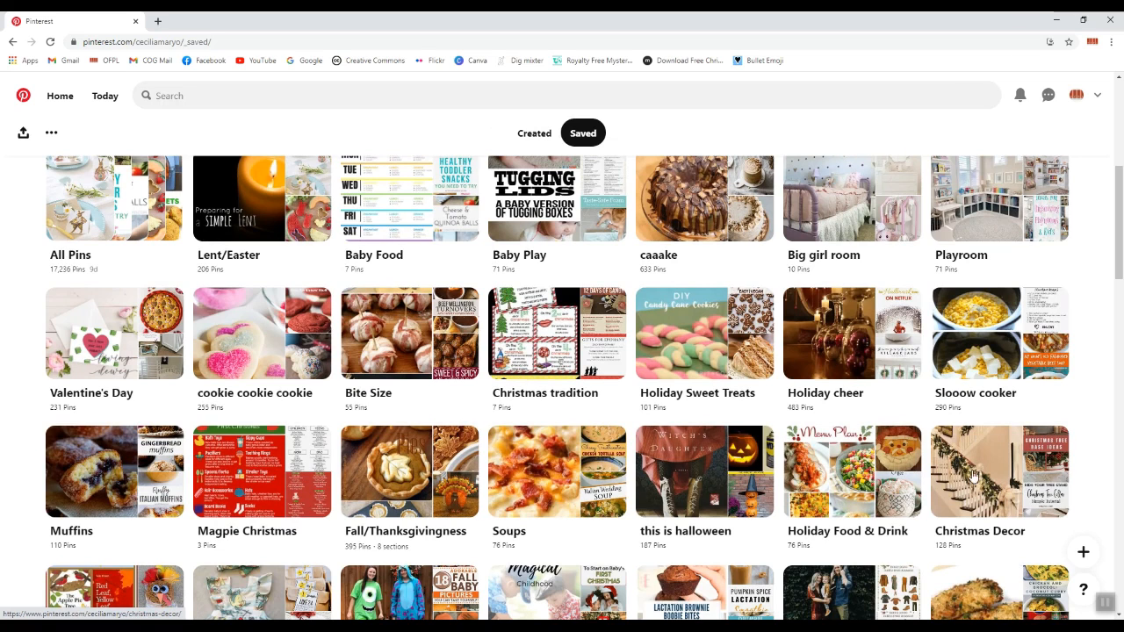
left_click(996, 347)
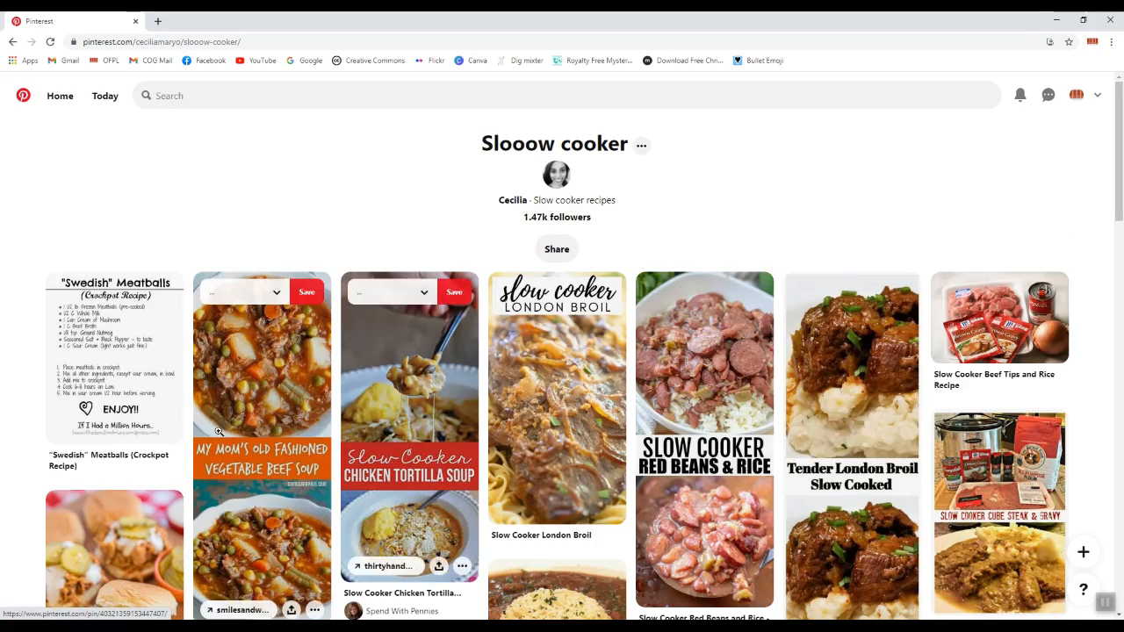
Step: Browse through the recipe pins on the Slooow cooker board and return to the board's header
scroll(317, 392, "down", 1)
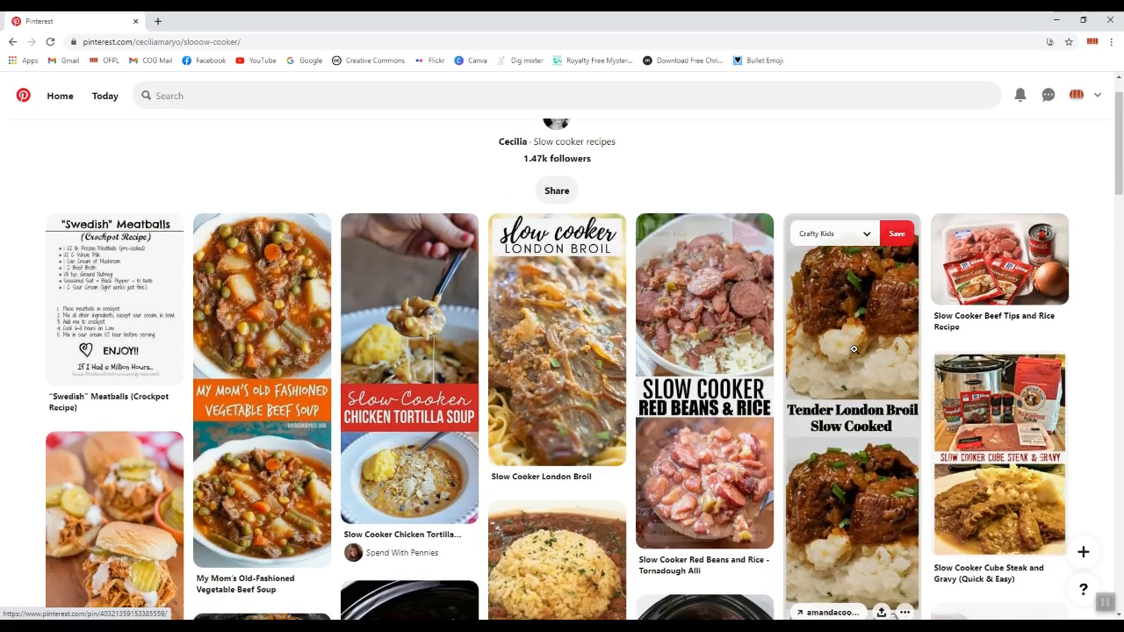
scroll(851, 307, "down", 3)
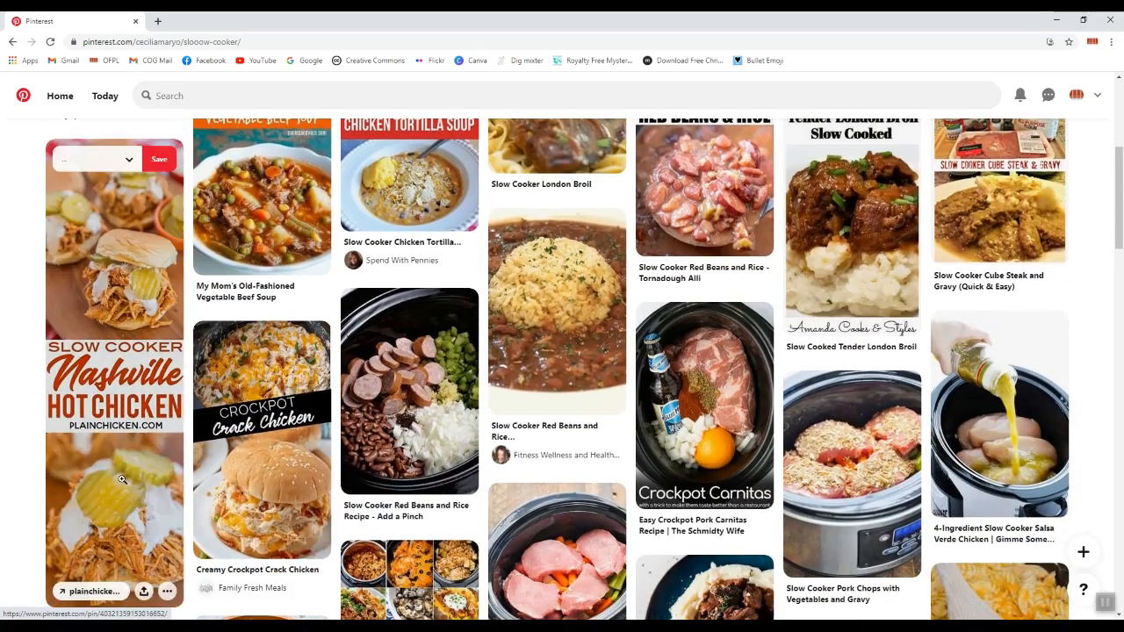
scroll(89, 369, "down", 2)
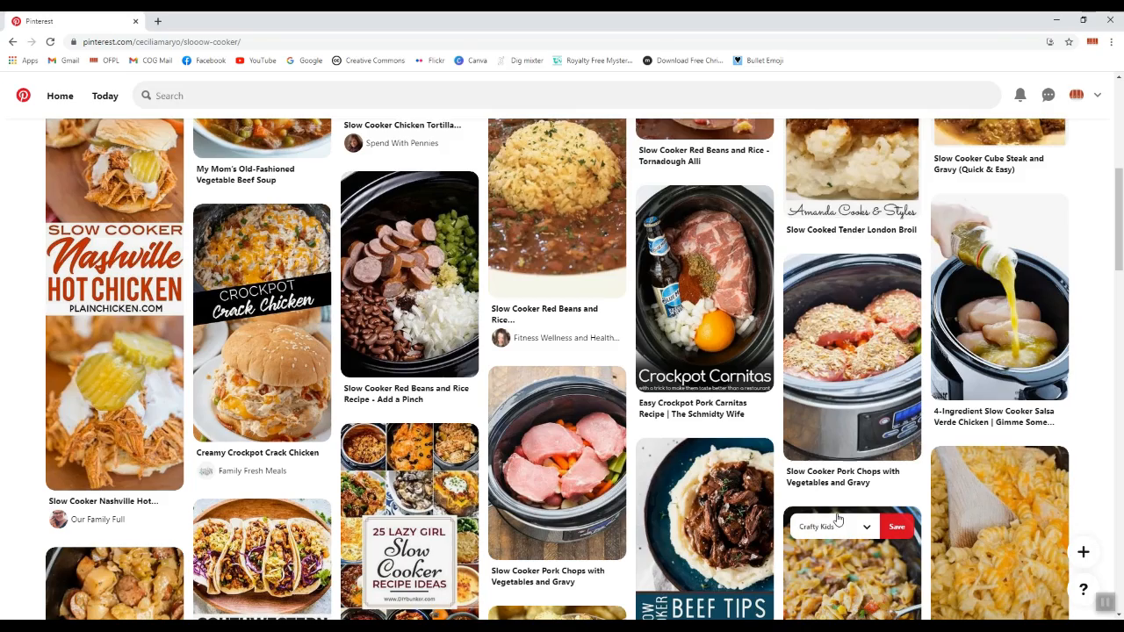
scroll(679, 416, "down", 3)
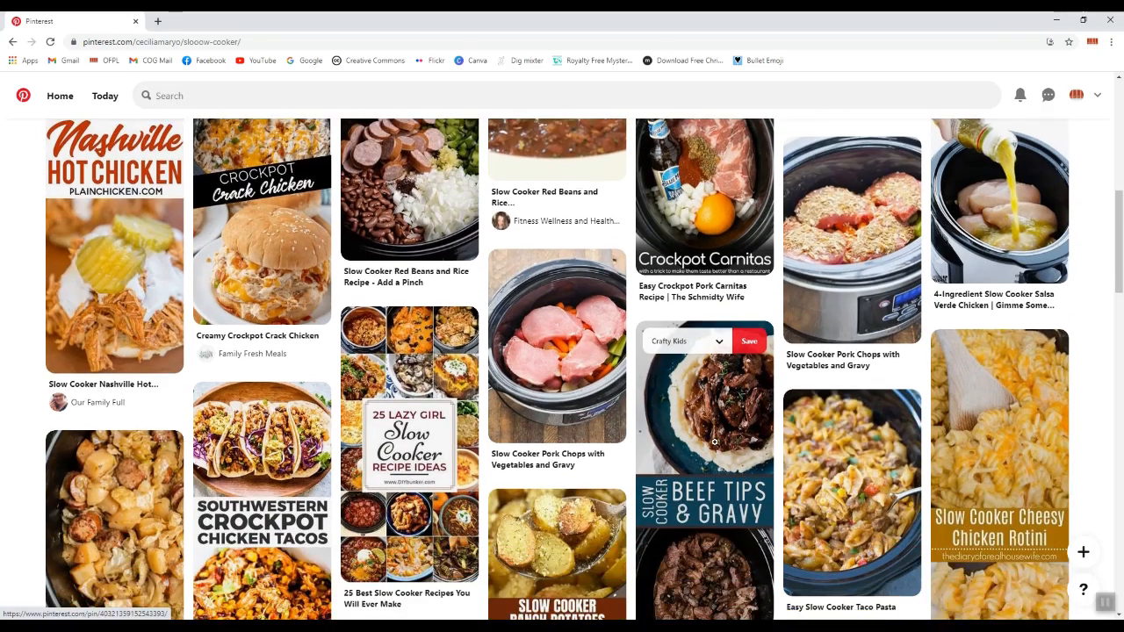
scroll(680, 416, "down", 3)
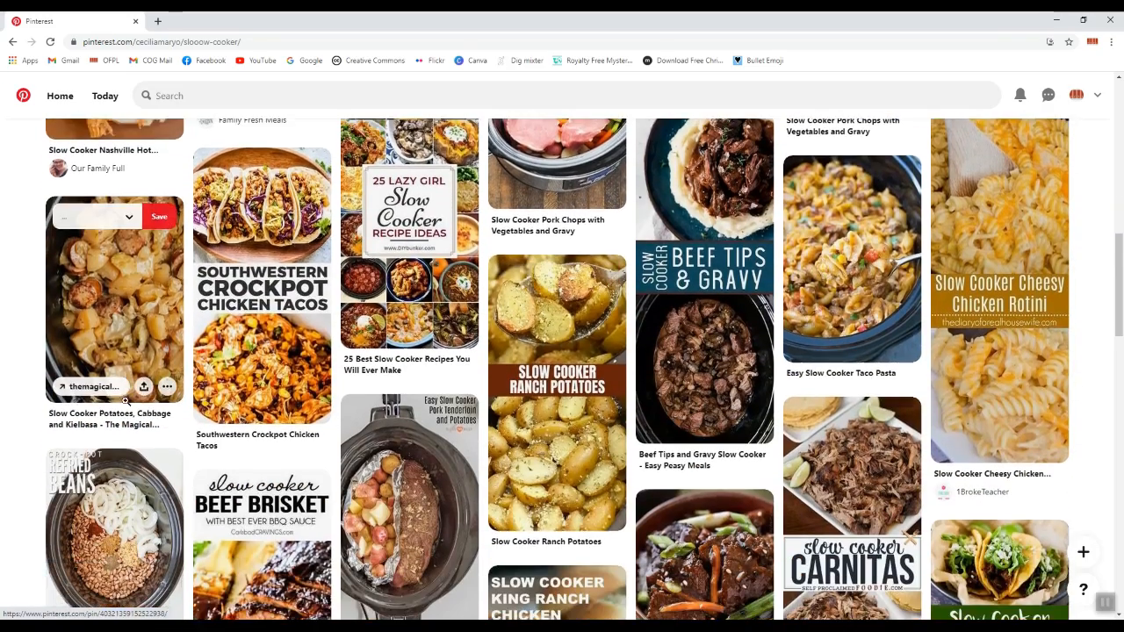
scroll(597, 427, "down", 2)
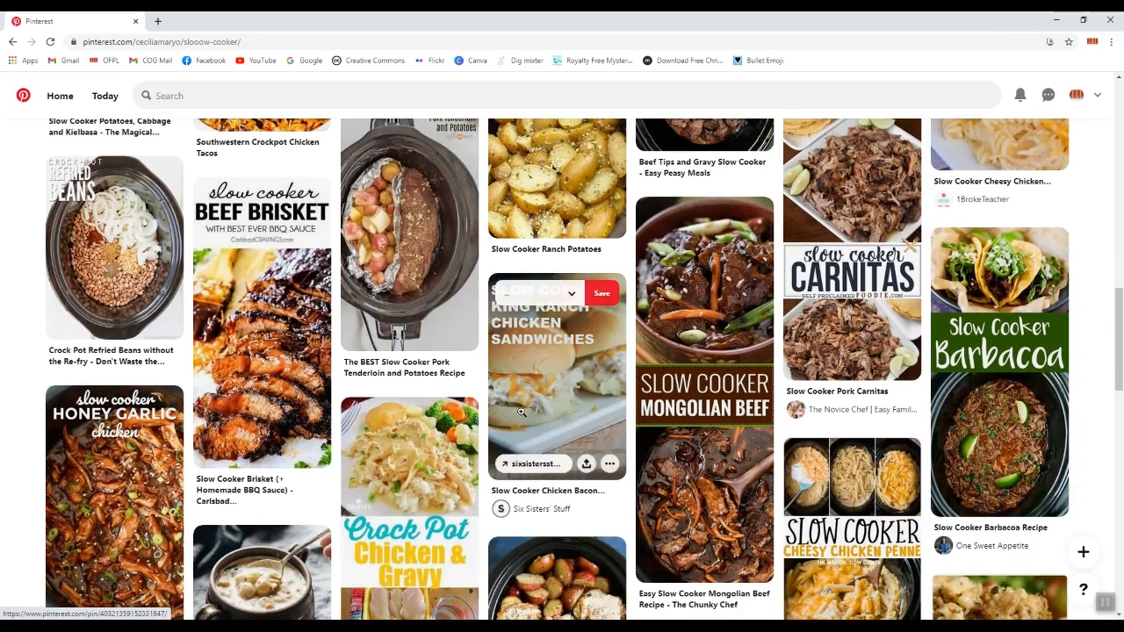
scroll(377, 402, "down", 2)
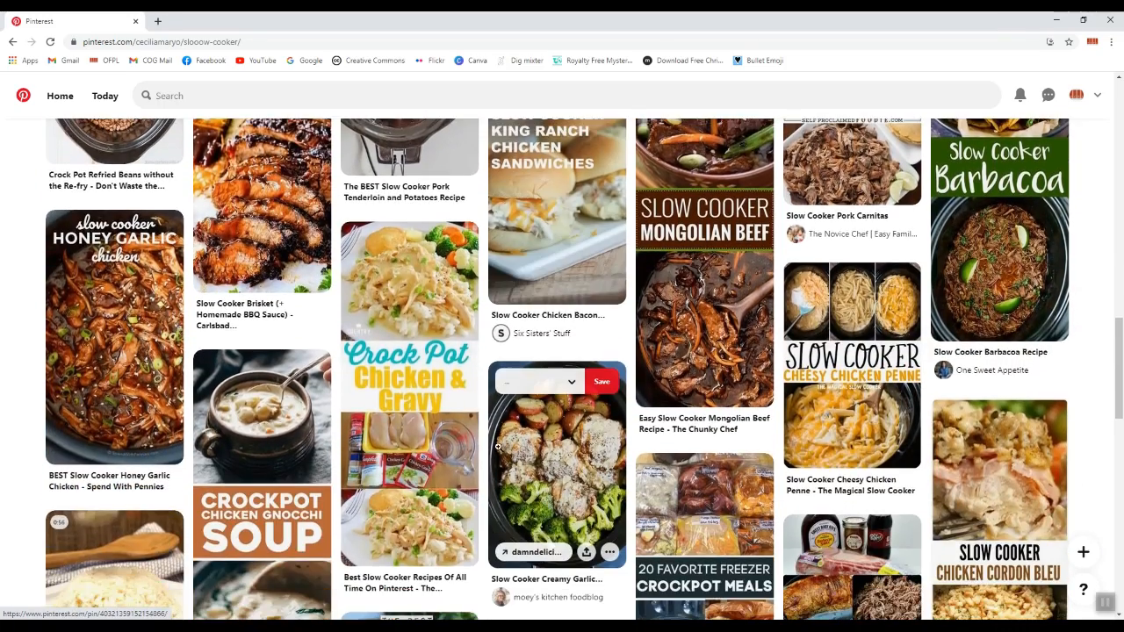
scroll(504, 447, "up", 7)
scroll(504, 446, "up", 5)
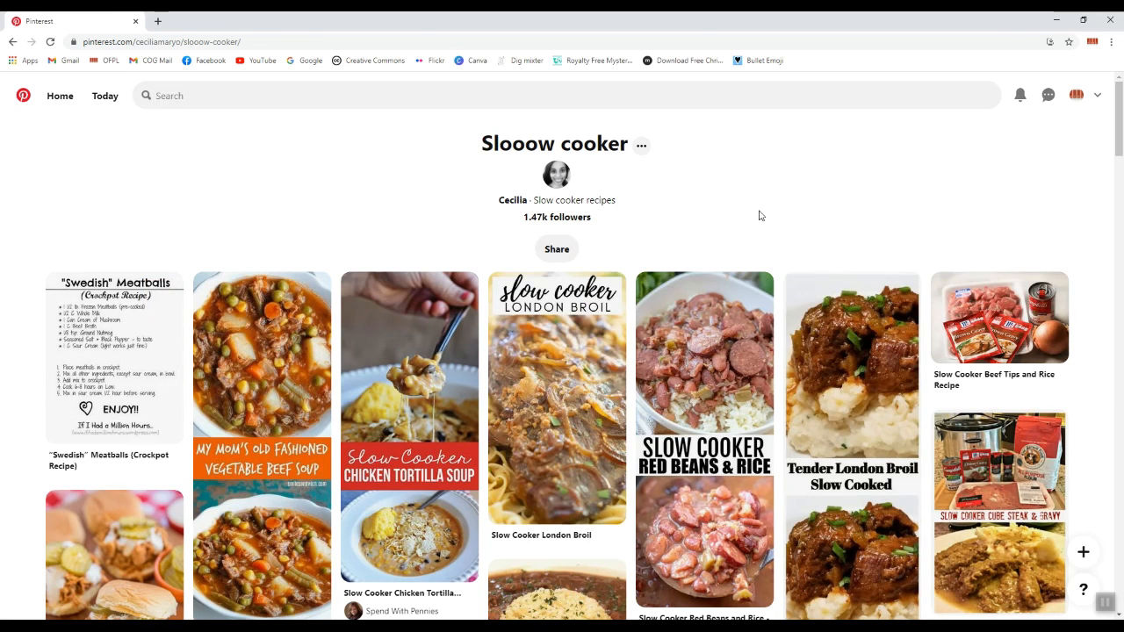
Step: View the sharing options for the Slooow cooker board, look through the suggested recipients and dismiss them
left_click(556, 249)
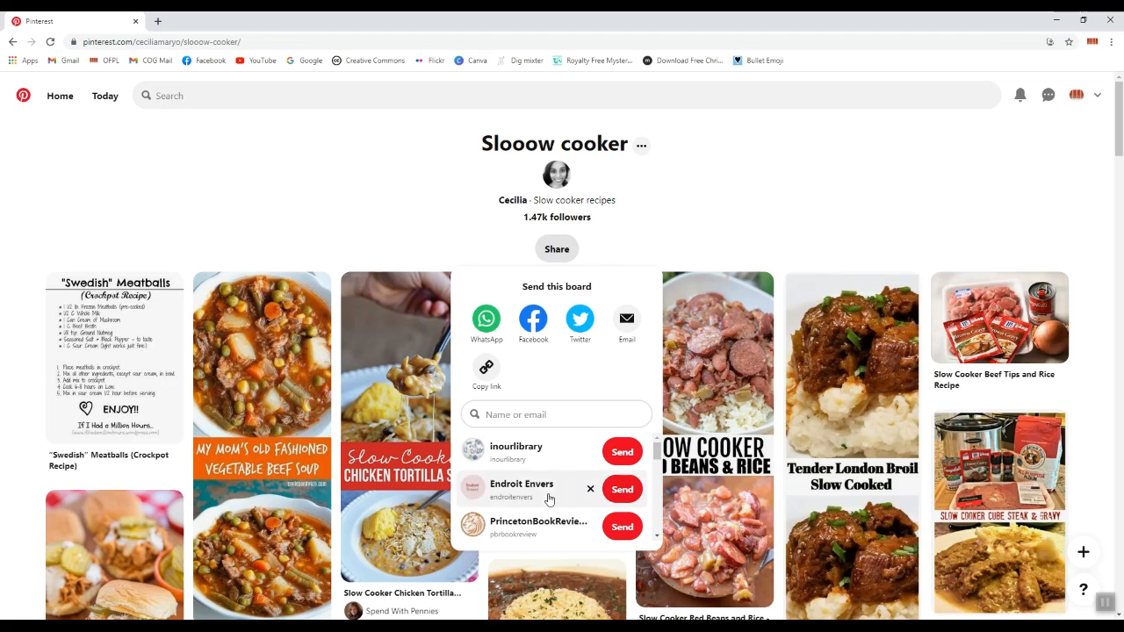
scroll(546, 487, "down", 4)
scroll(546, 474, "down", 6)
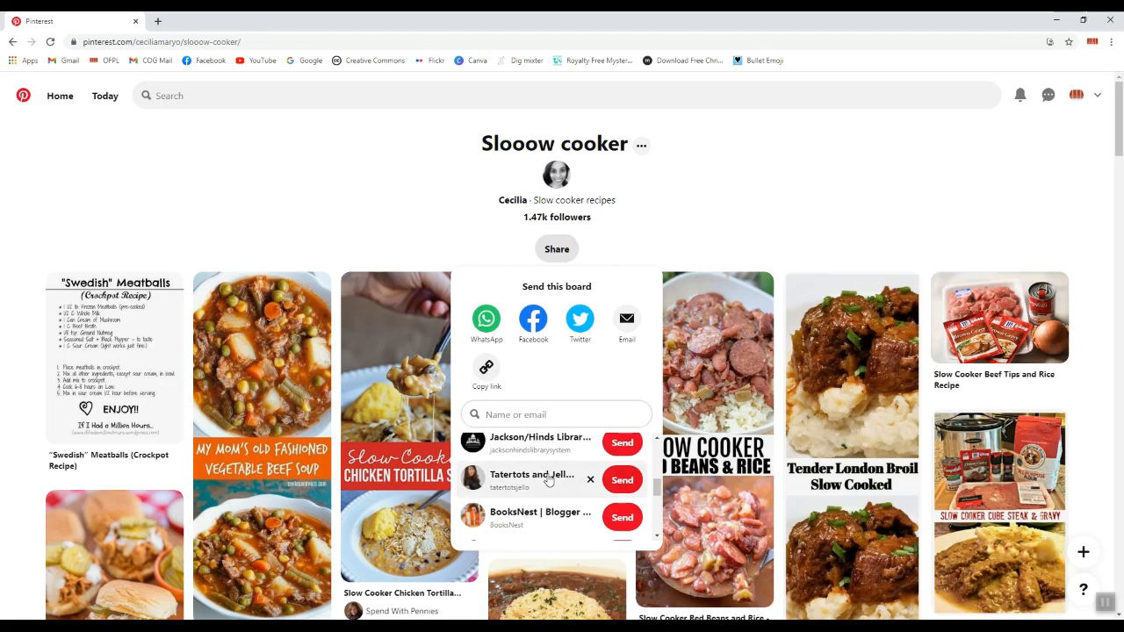
scroll(546, 483, "up", 10)
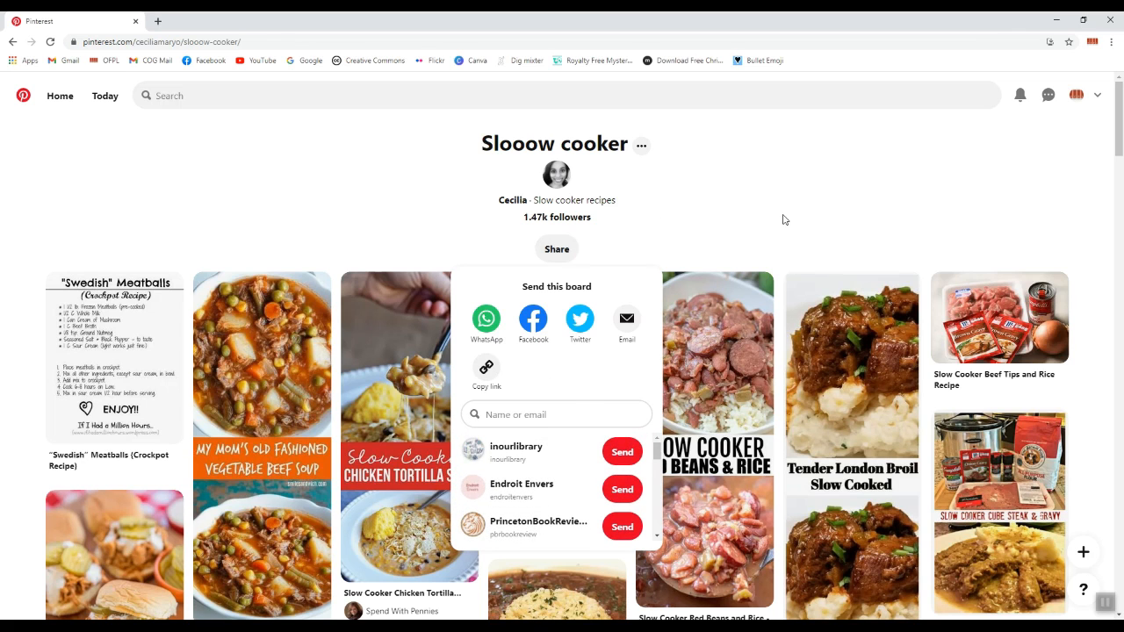
left_click(782, 219)
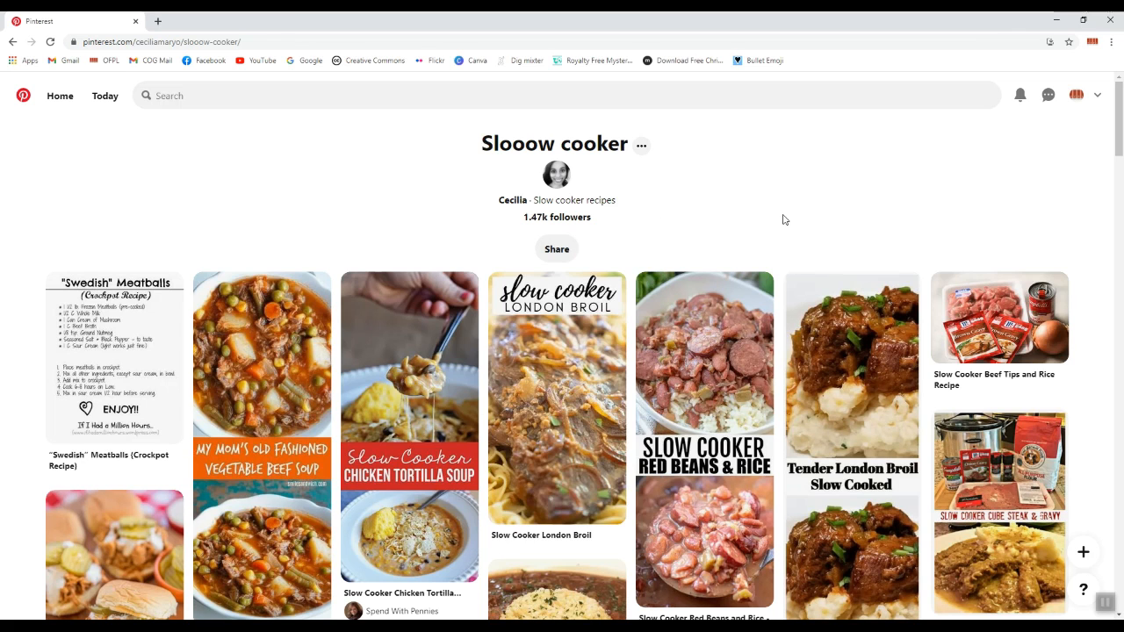
Step: Go back through the user's saved boards and created pins to the home feed
left_click(12, 42)
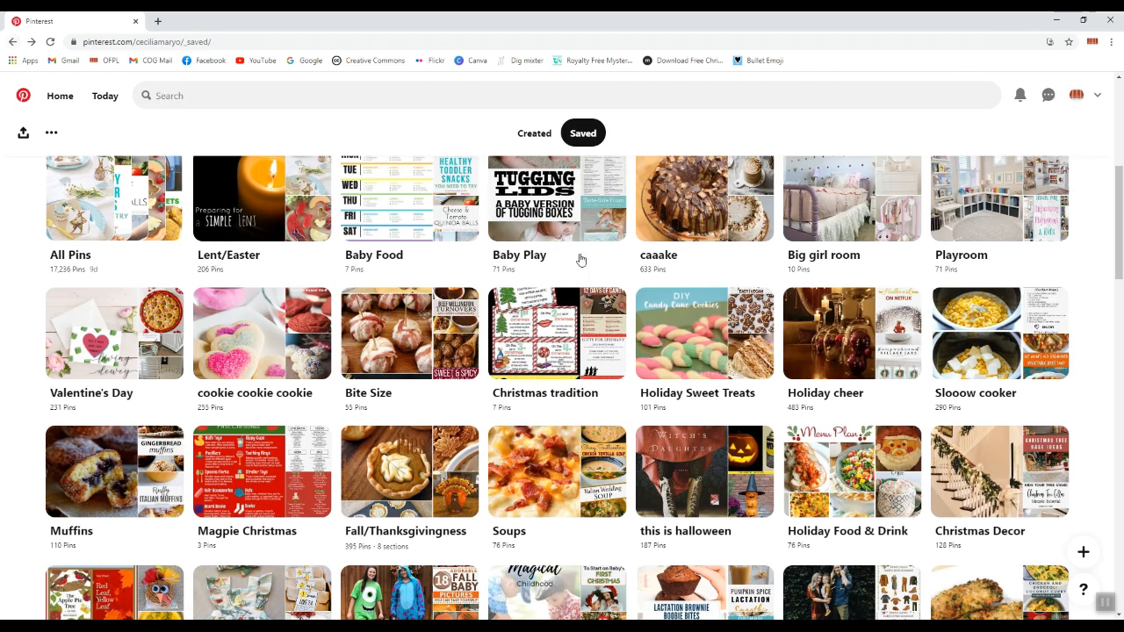
scroll(580, 259, "up", 7)
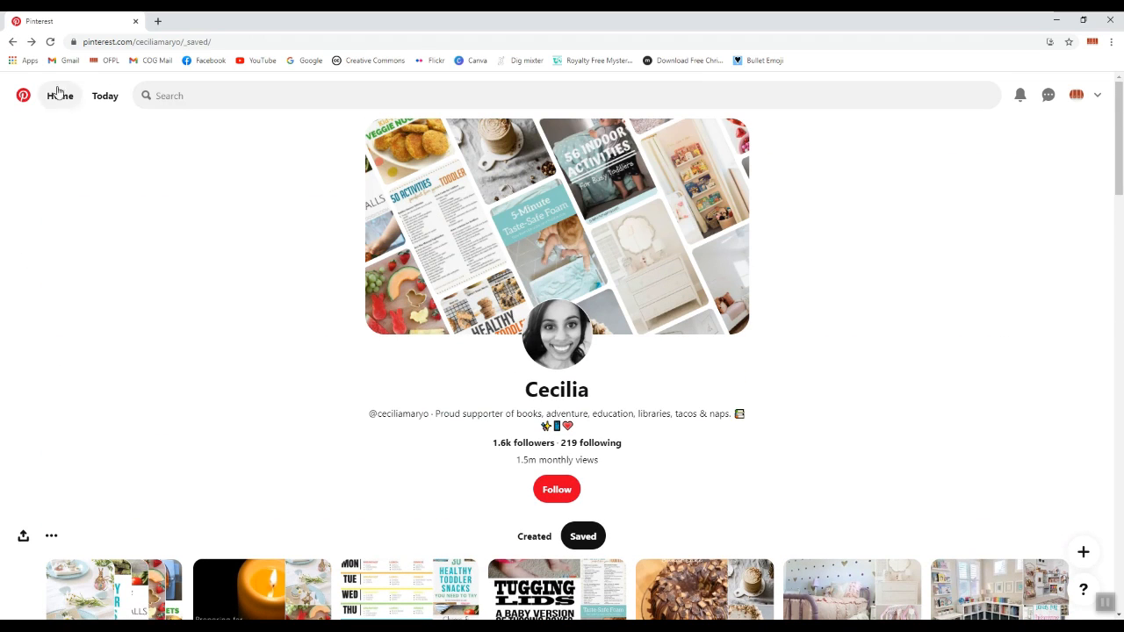
left_click(13, 42)
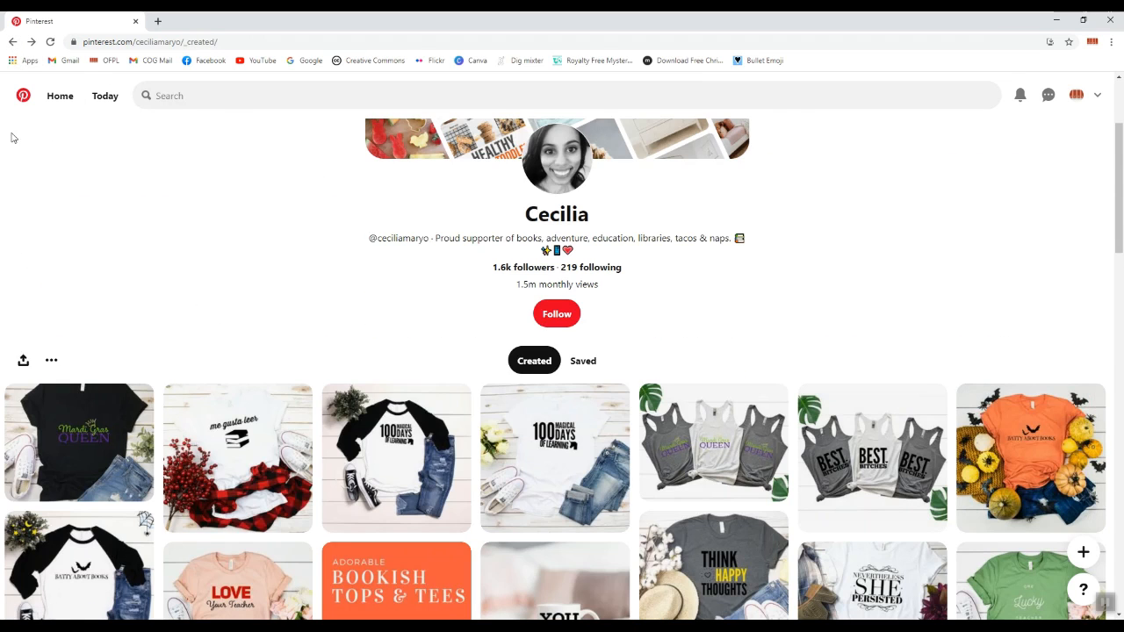
left_click(12, 42)
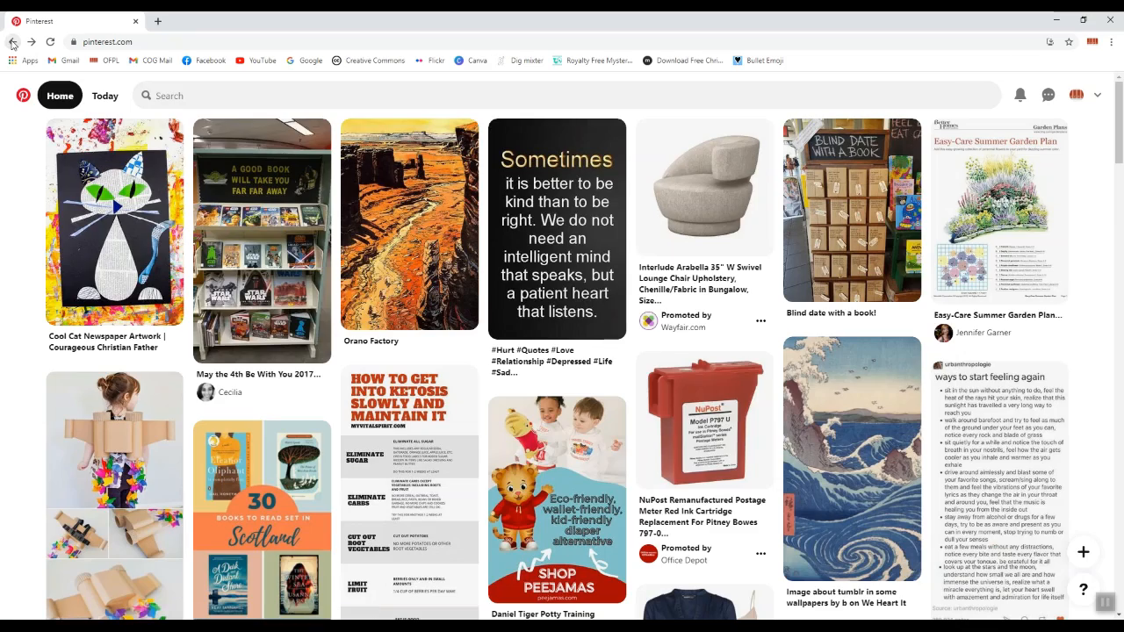
Step: Browse the home feed and open the 4 Ingredient Peanut Butter Banana Bars pin
scroll(769, 485, "down", 3)
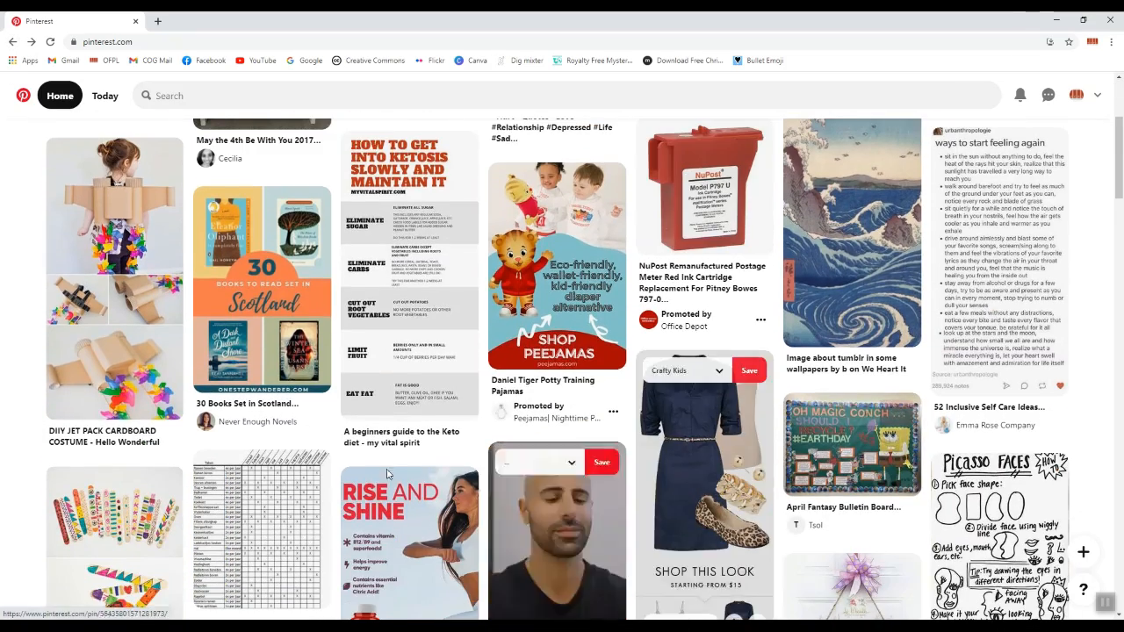
scroll(452, 276, "down", 2)
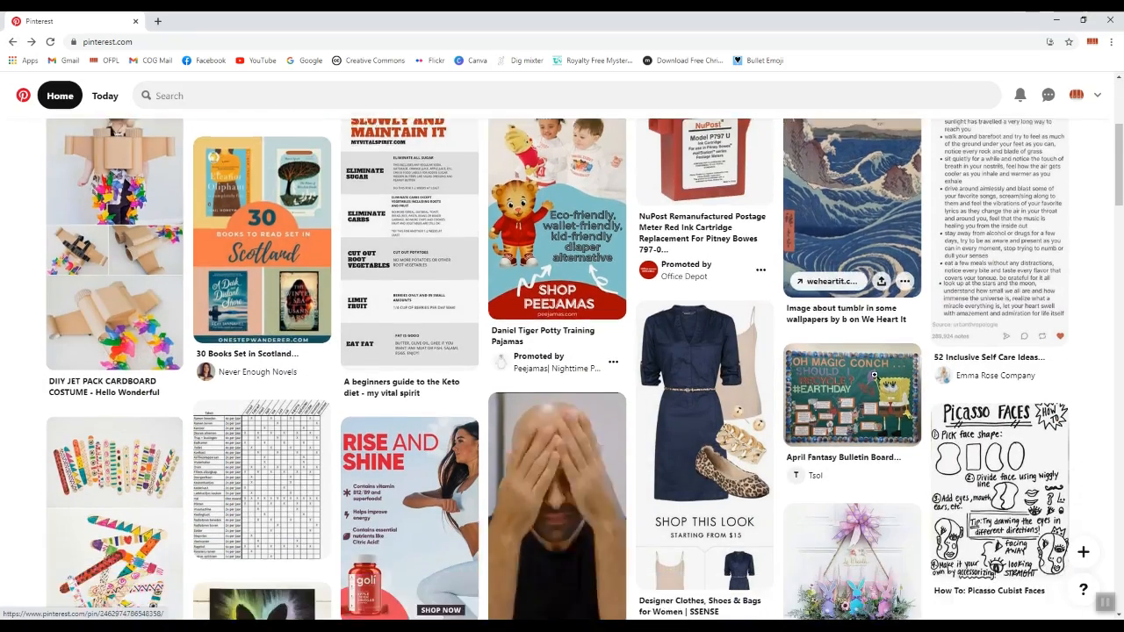
scroll(954, 414, "down", 1)
scroll(953, 414, "down", 2)
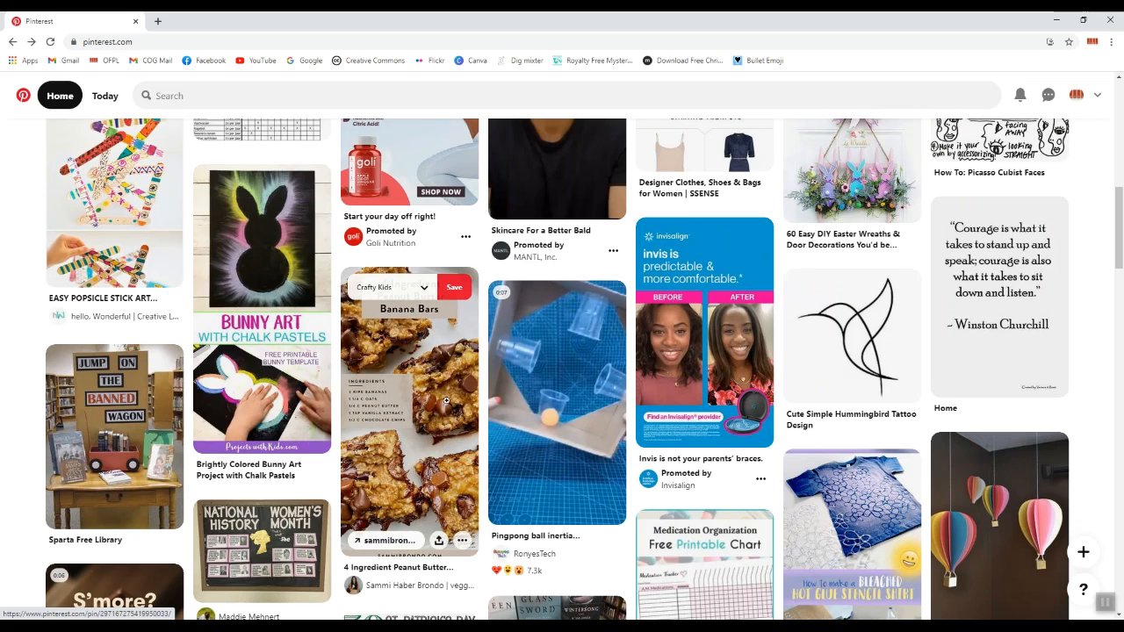
left_click(425, 396)
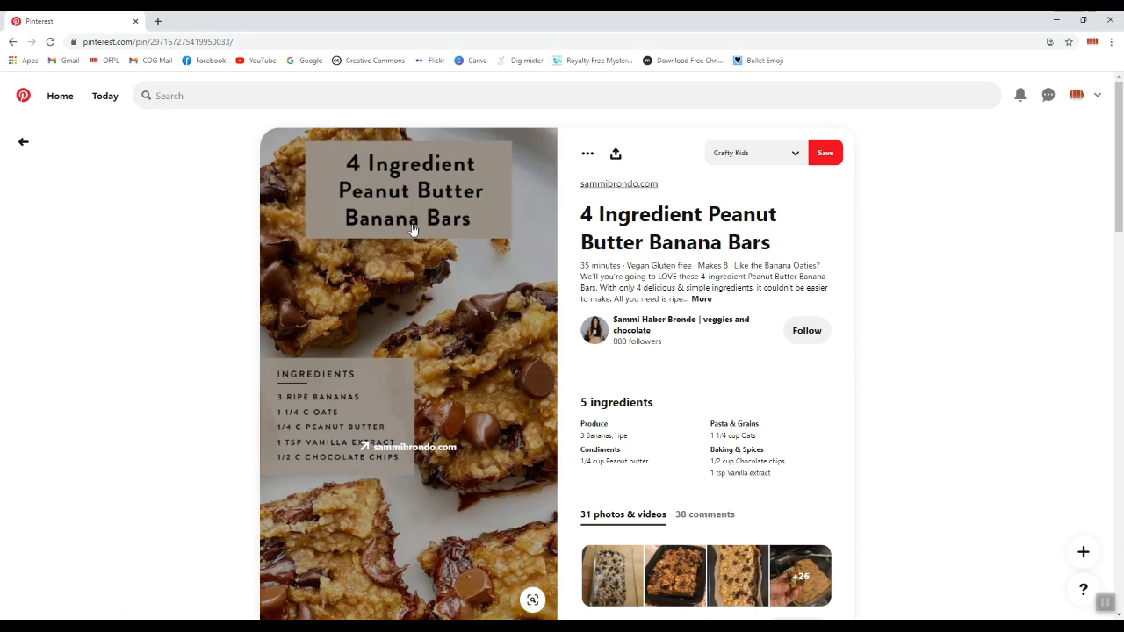
Step: Examine the banana bars pin's image, description, ingredients and photos section
scroll(429, 316, "down", 3)
scroll(427, 307, "up", 1)
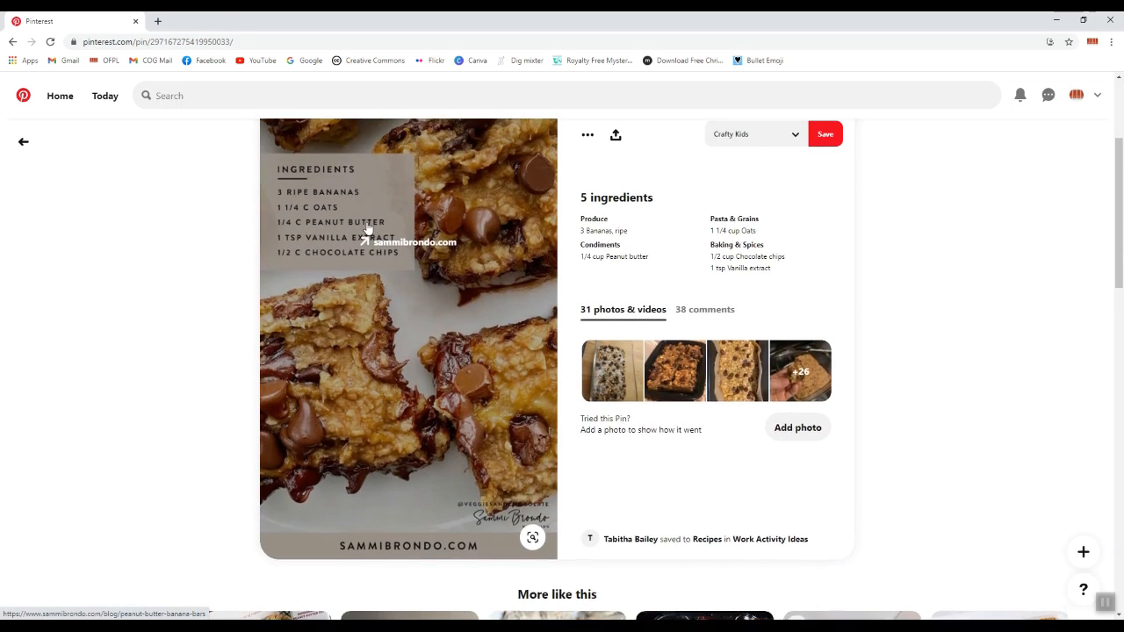
scroll(412, 308, "up", 2)
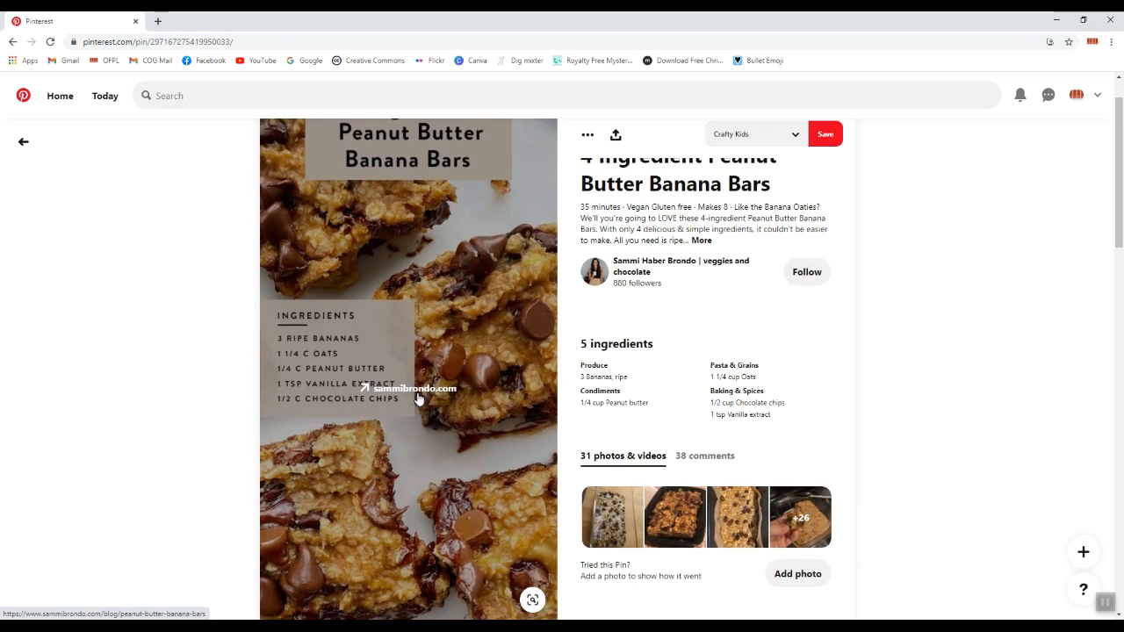
scroll(419, 399, "down", 1)
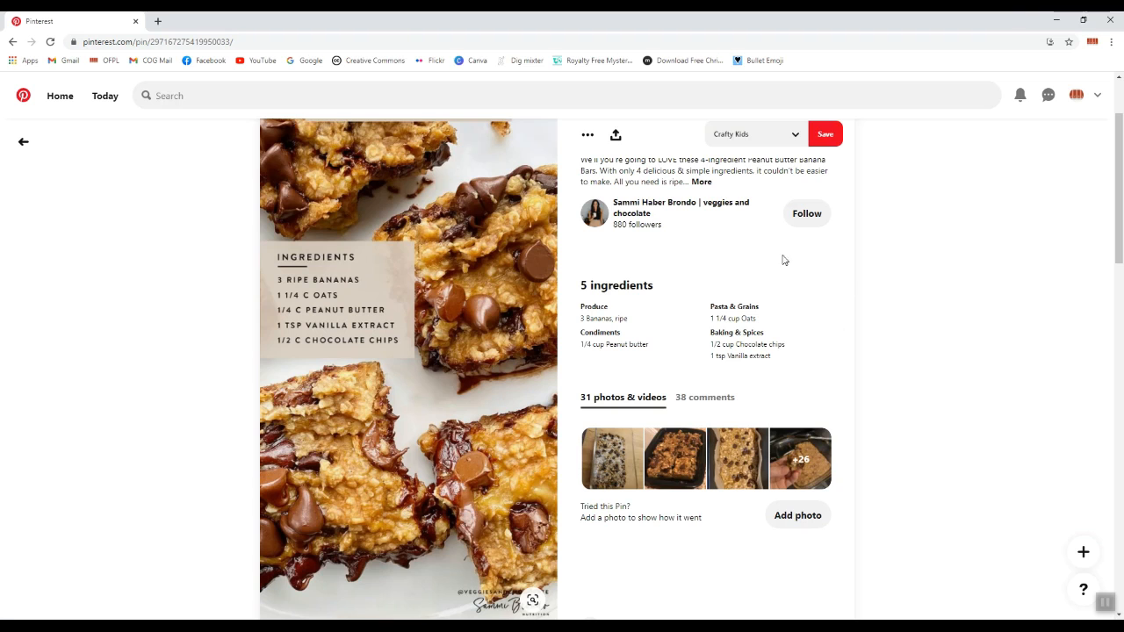
scroll(746, 351, "up", 2)
scroll(822, 414, "down", 2)
Step: Show the banana bars pin's comments, read through them and switch back to its photos and videos
left_click(709, 399)
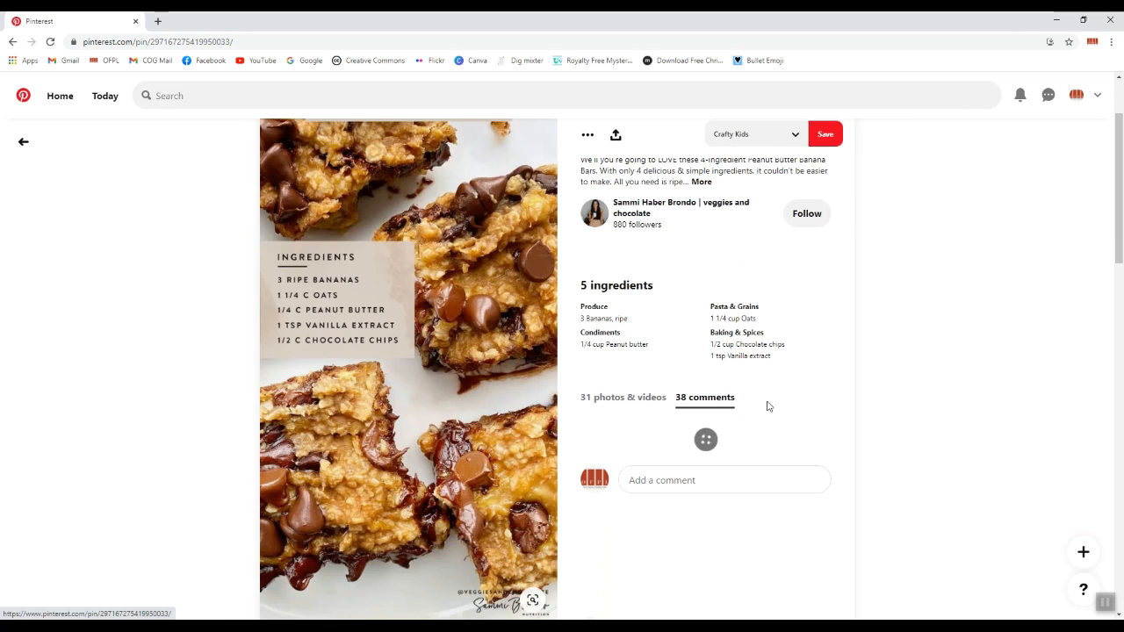
scroll(804, 395, "down", 1)
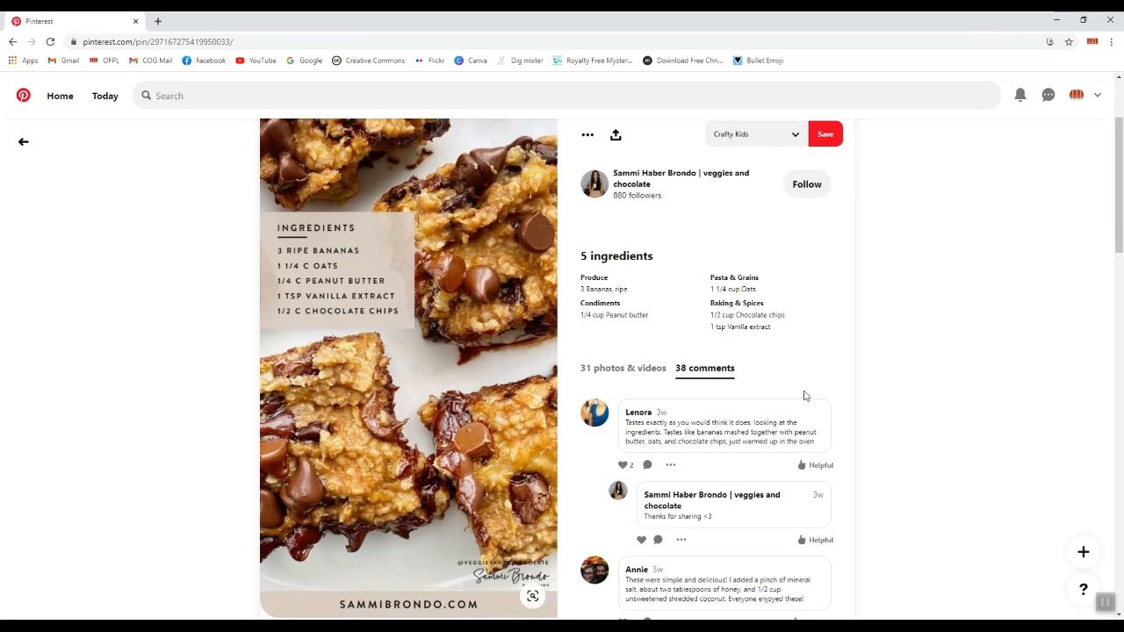
scroll(804, 395, "down", 2)
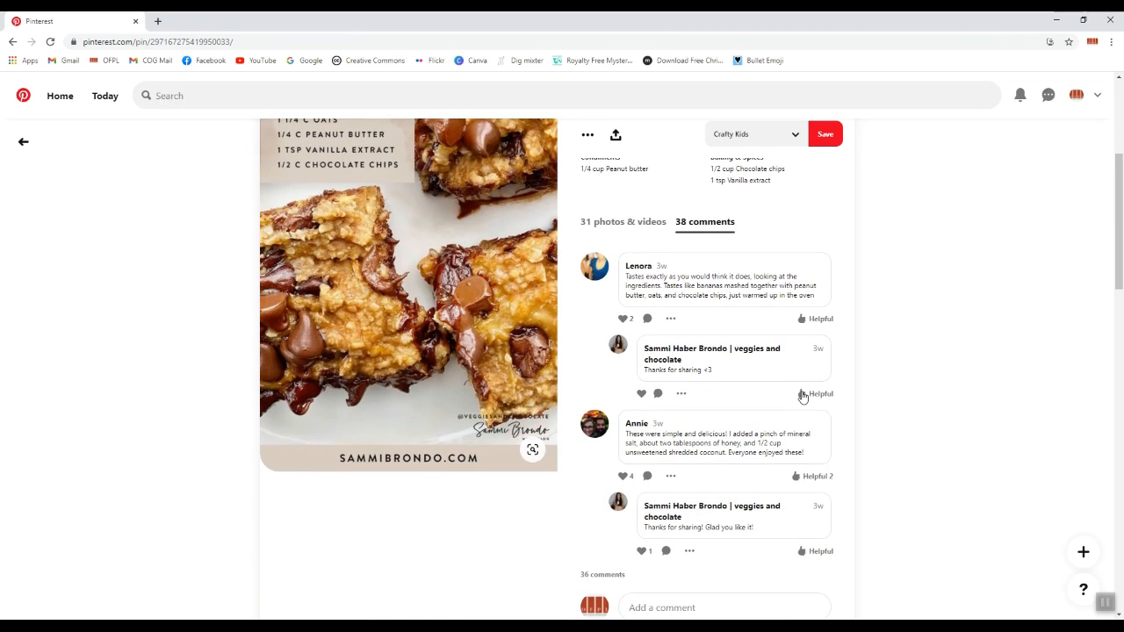
scroll(802, 397, "down", 2)
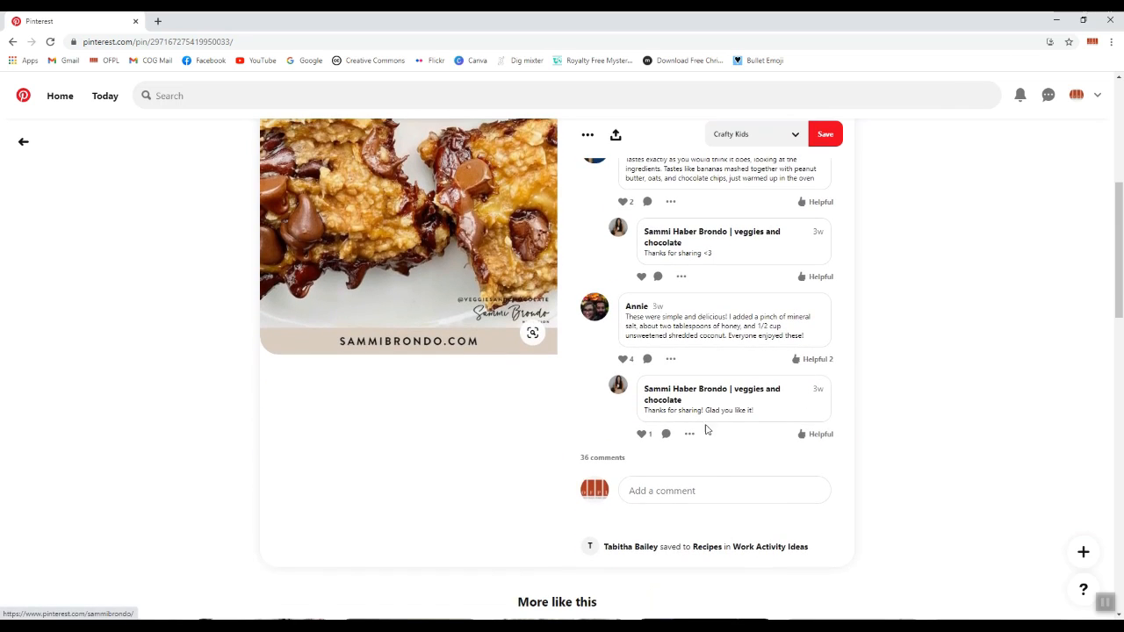
scroll(736, 341, "up", 1)
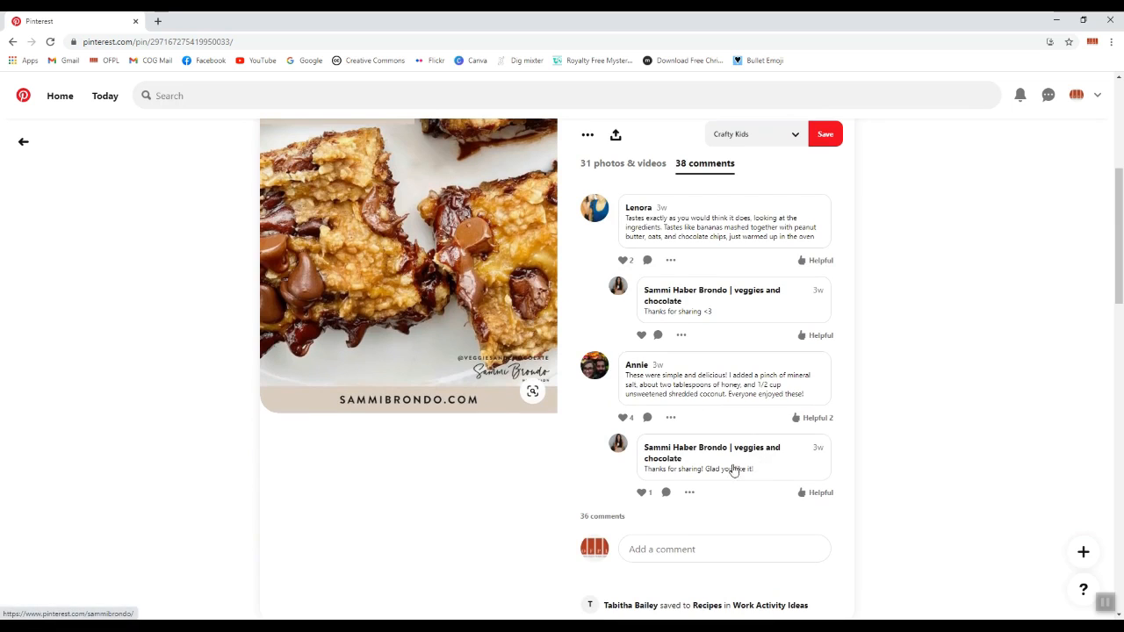
scroll(781, 501, "up", 2)
scroll(782, 502, "up", 1)
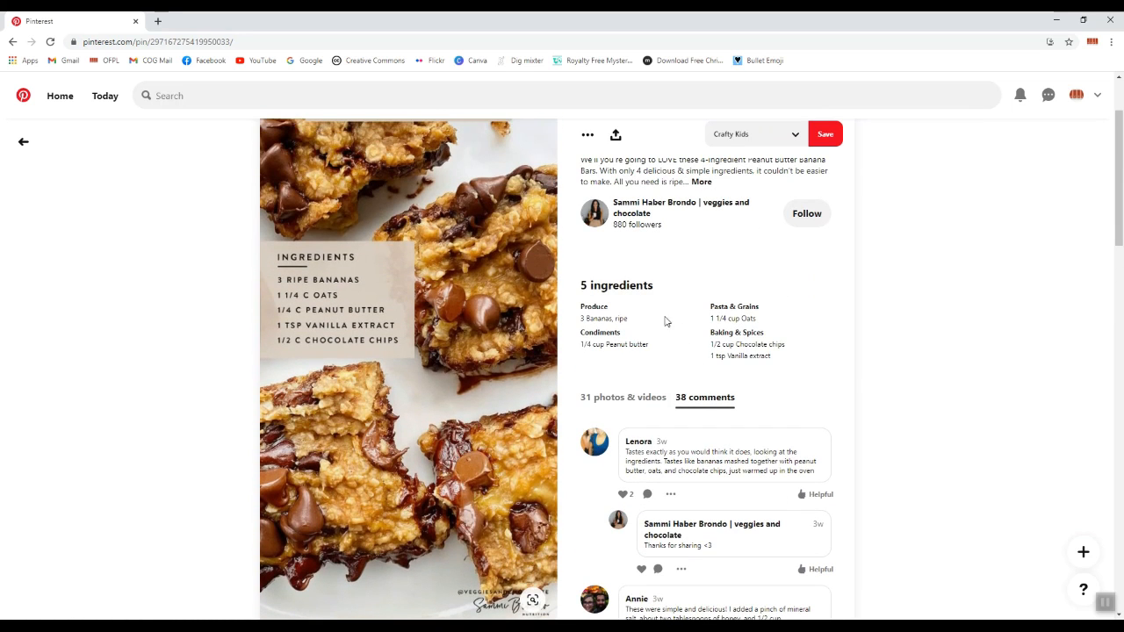
left_click(609, 397)
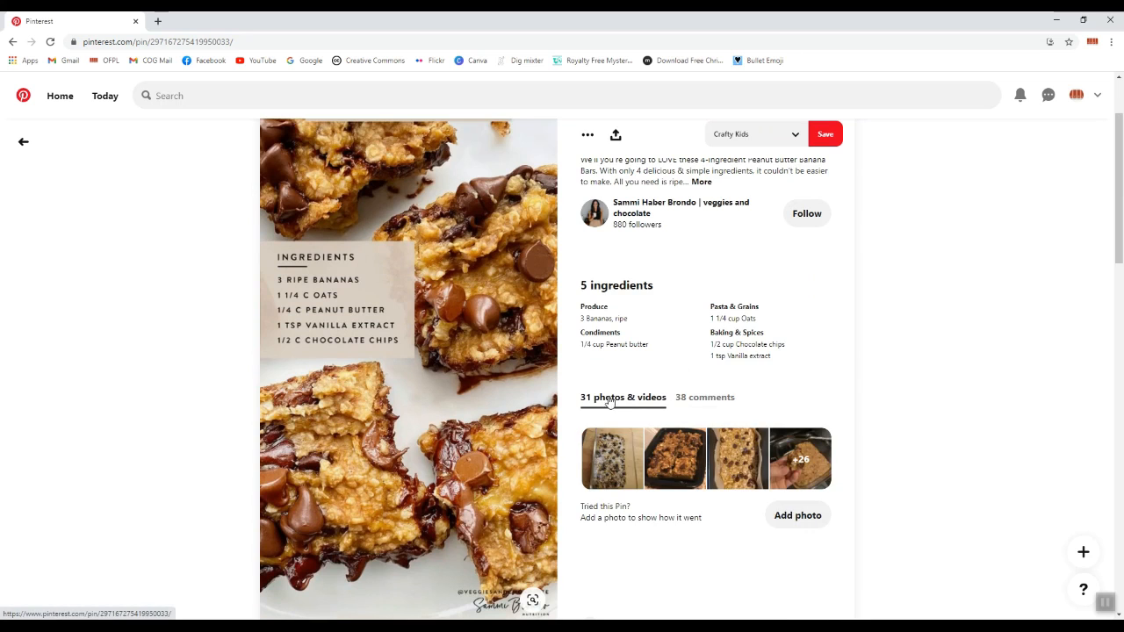
Step: Open the website linked from the banana bars pin, dismiss the newsletter sign-up and find the recipe's ingredients and instructions
scroll(808, 393, "up", 2)
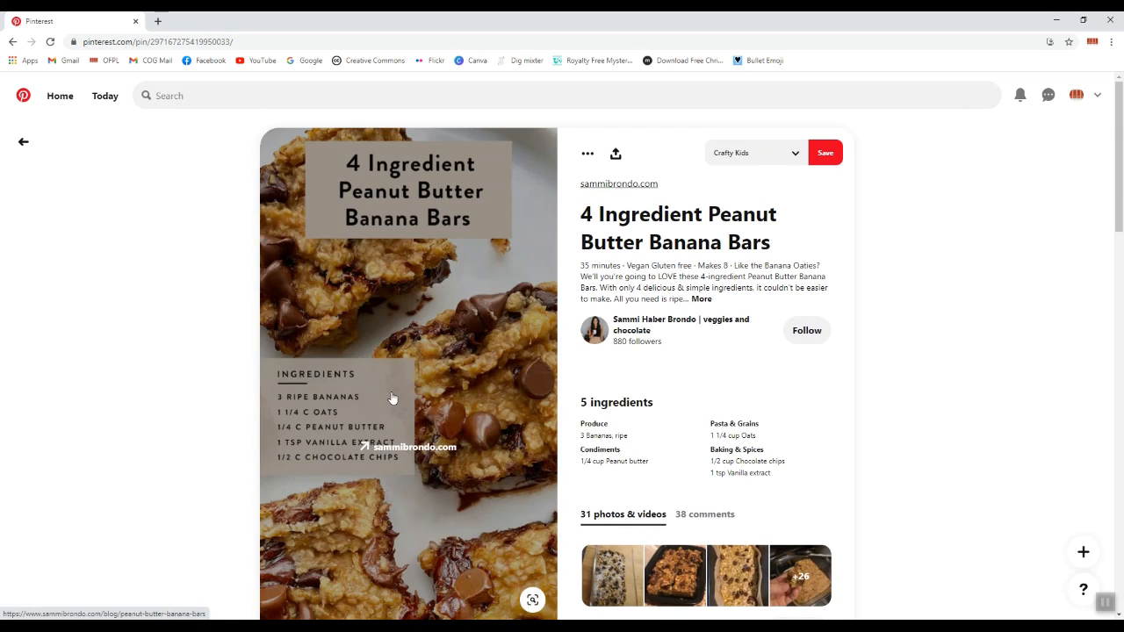
left_click(404, 450)
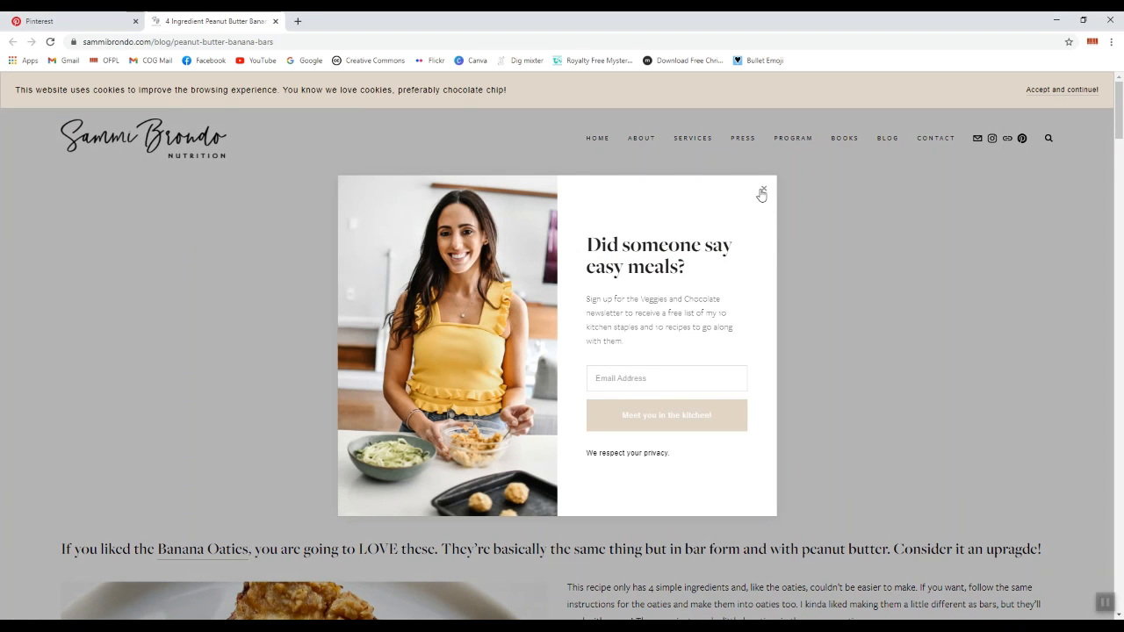
left_click(763, 193)
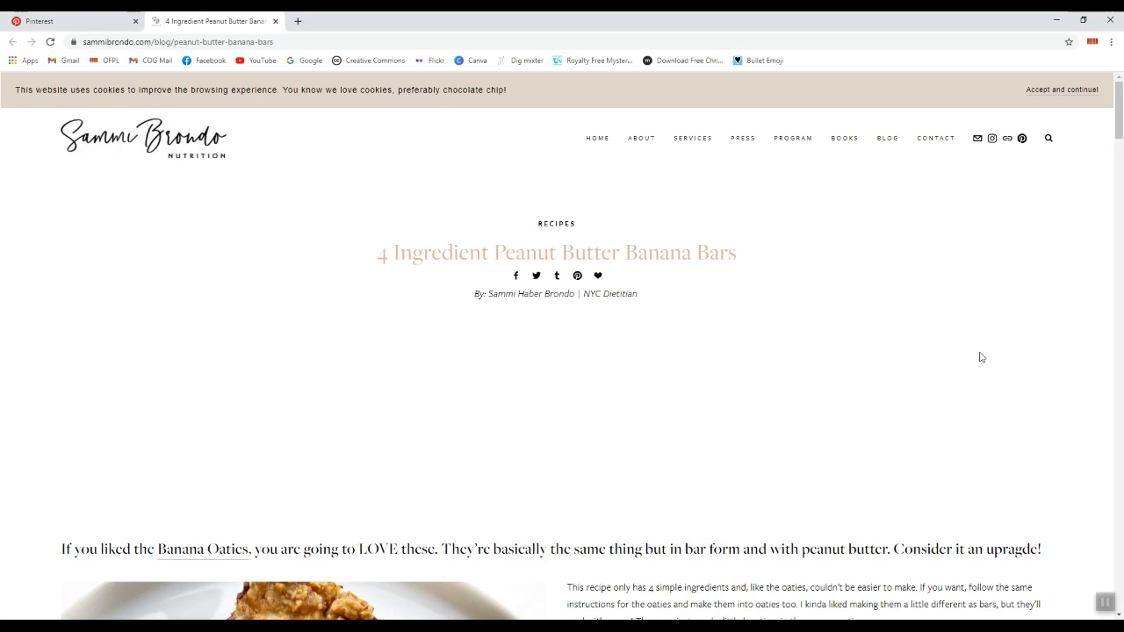
scroll(1028, 377, "down", 5)
scroll(1031, 377, "down", 7)
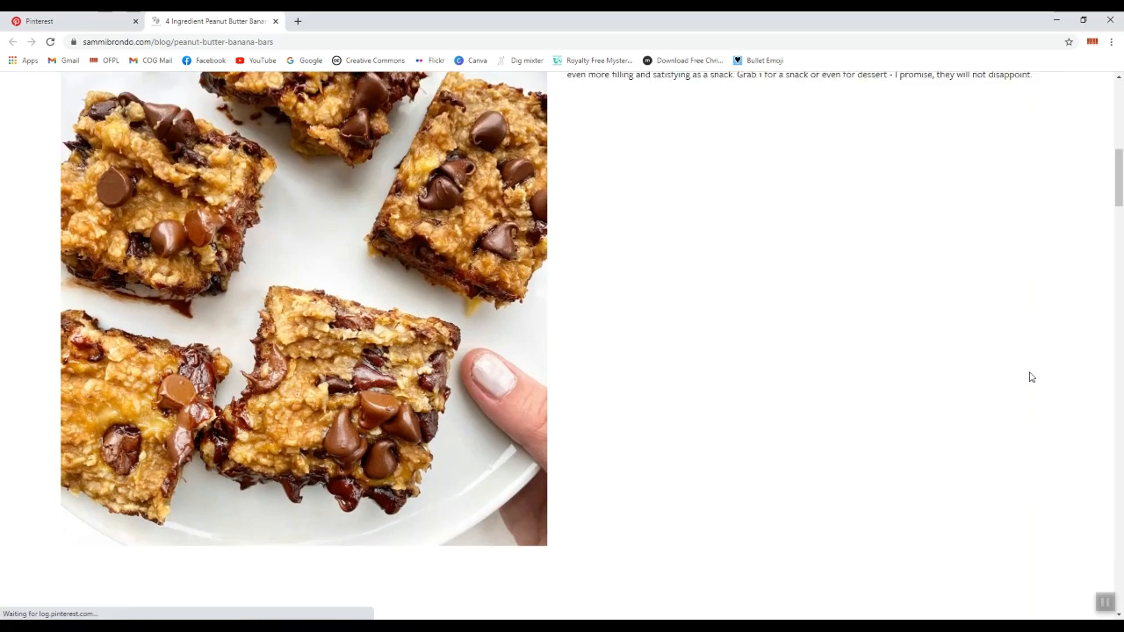
scroll(1031, 377, "down", 12)
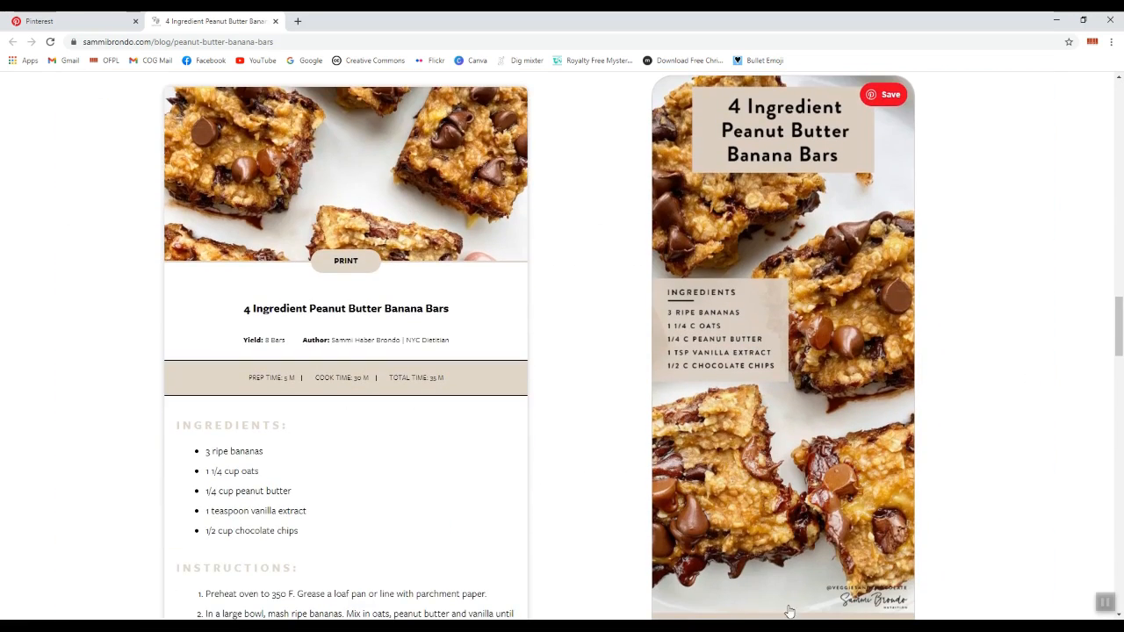
Step: Review the rest of the banana bars recipe page, close the website and return from the pin to the home feed
scroll(995, 375, "down", 6)
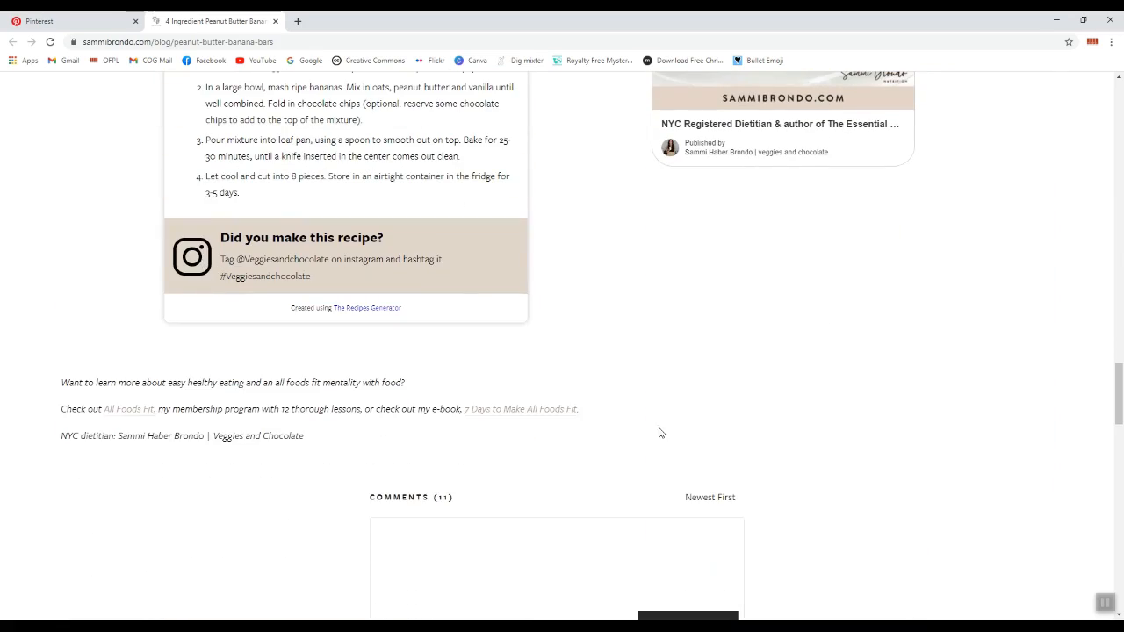
scroll(1072, 580, "up", 15)
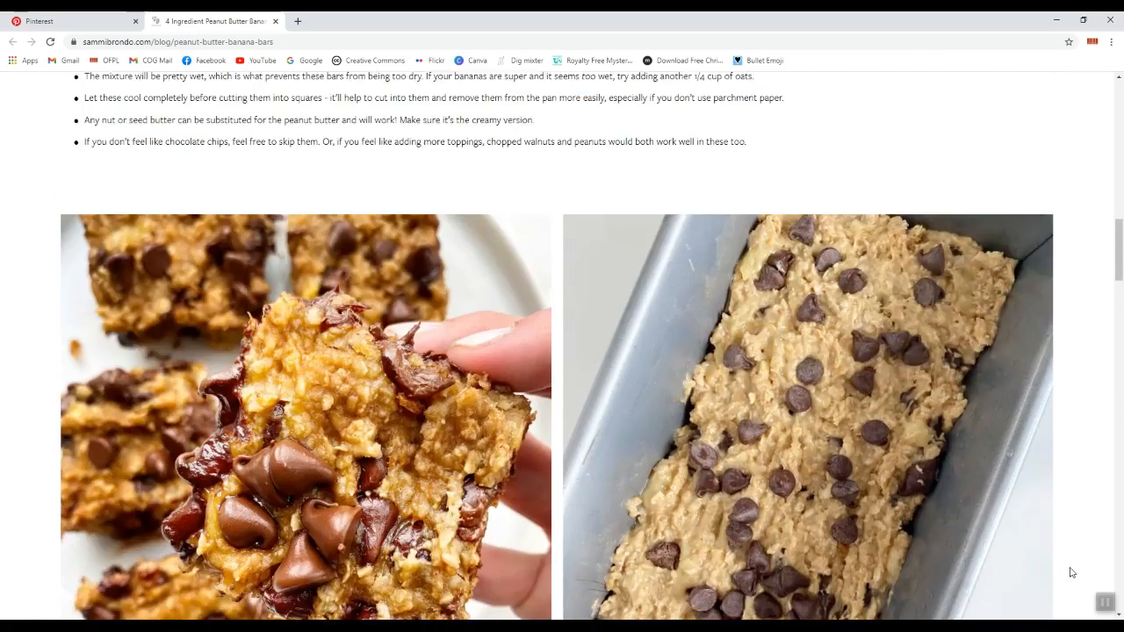
scroll(1071, 575, "up", 15)
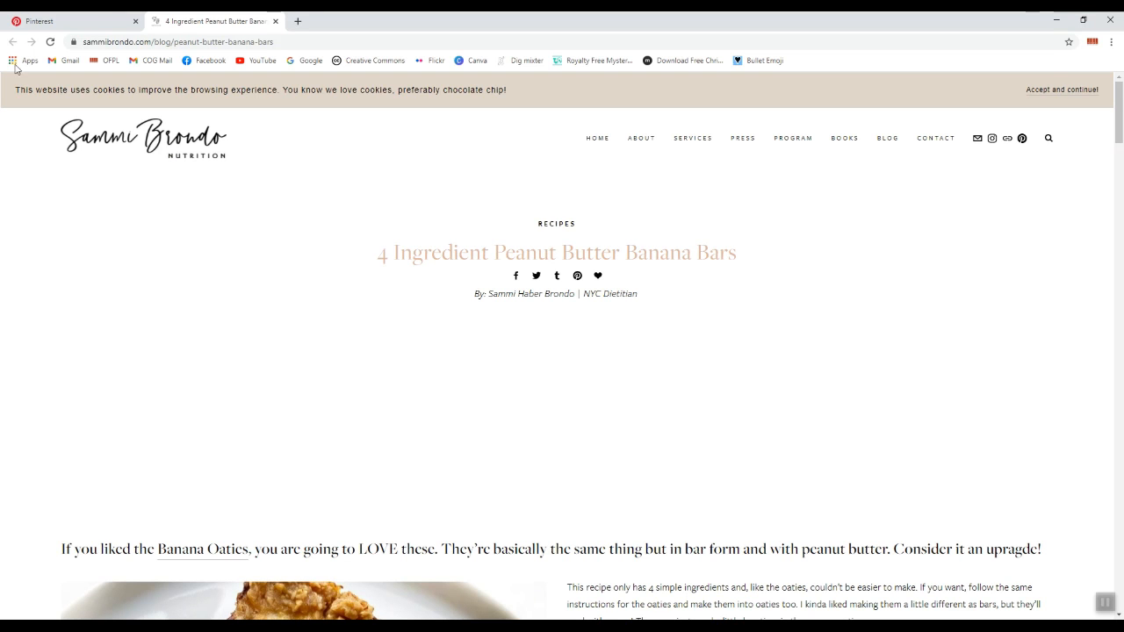
left_click(274, 21)
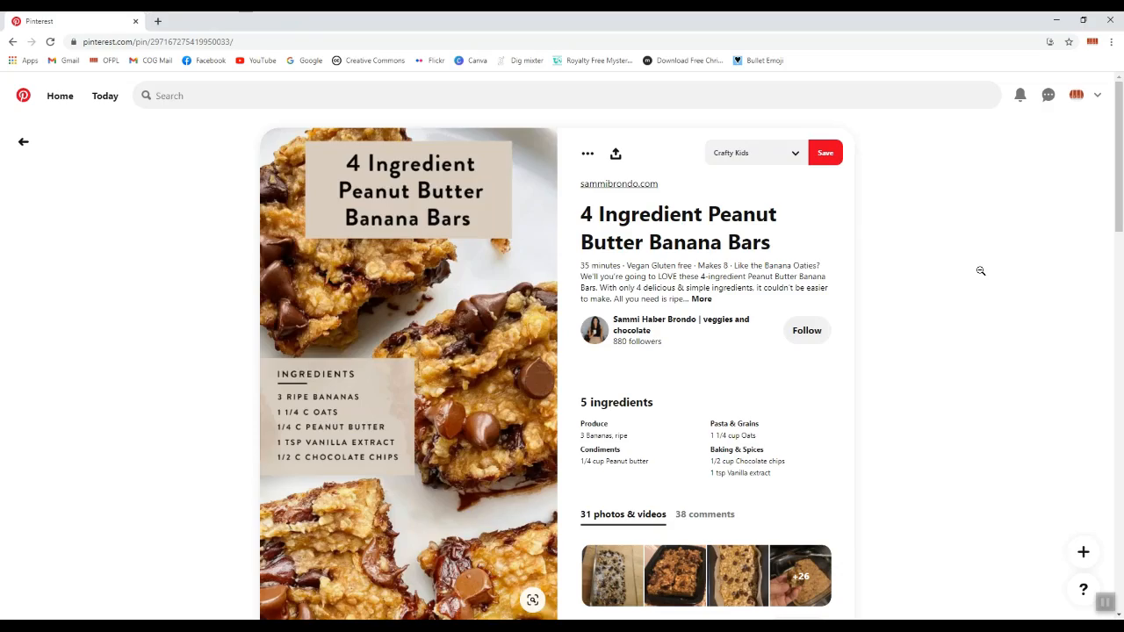
left_click(23, 142)
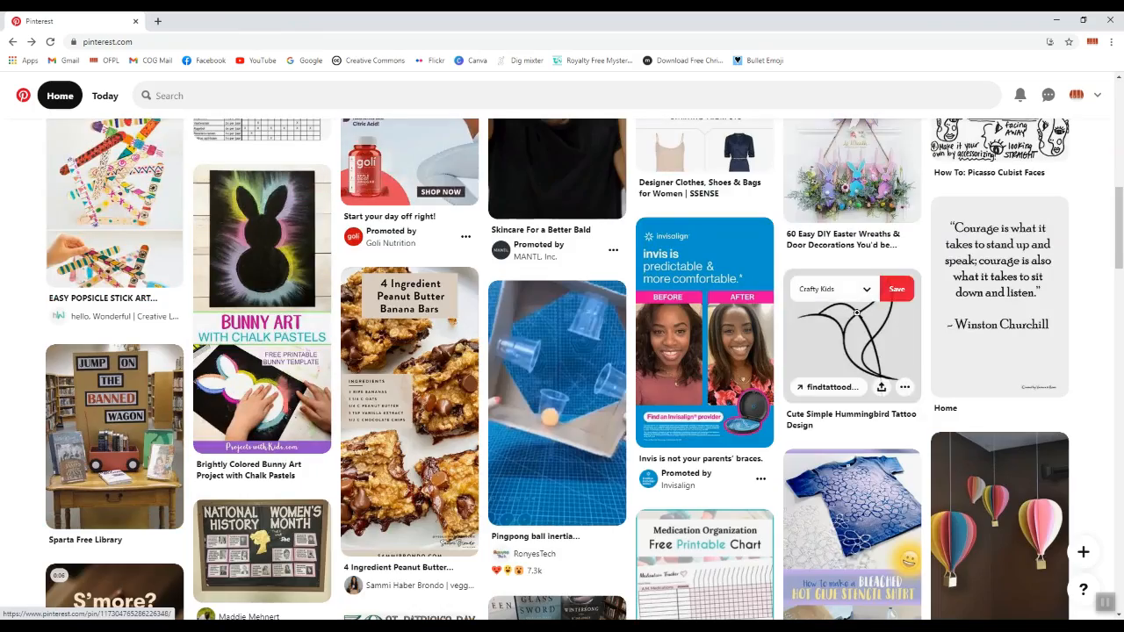
Step: Find the promoted Papa John's Party at Home pin in the home feed, open its linked website and switch back to Pinterest
scroll(662, 346, "down", 6)
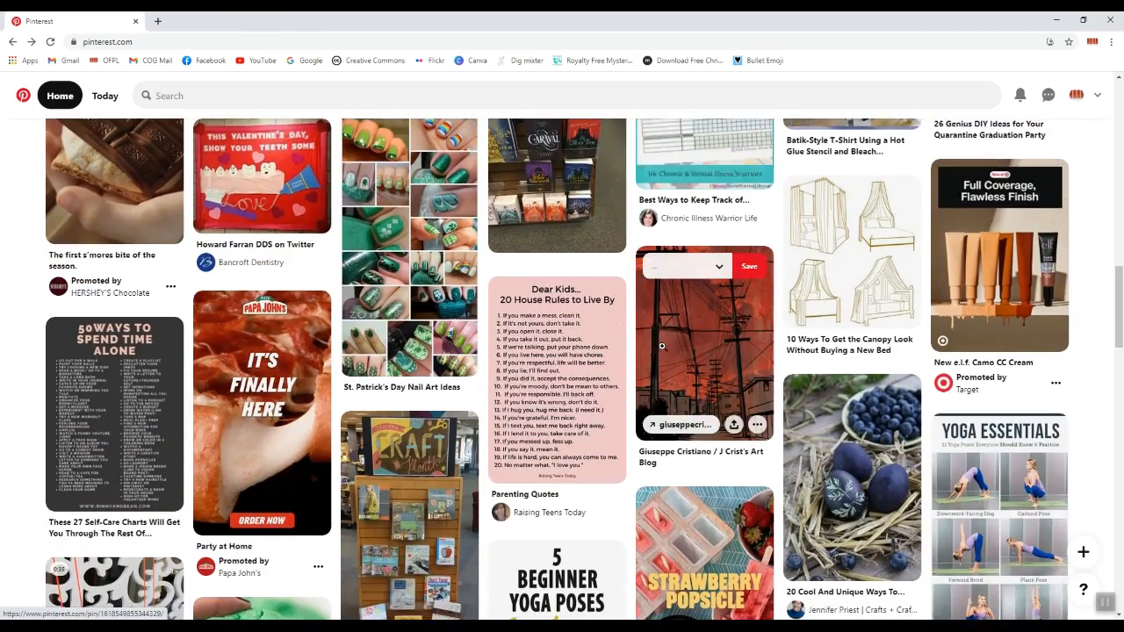
scroll(662, 346, "down", 1)
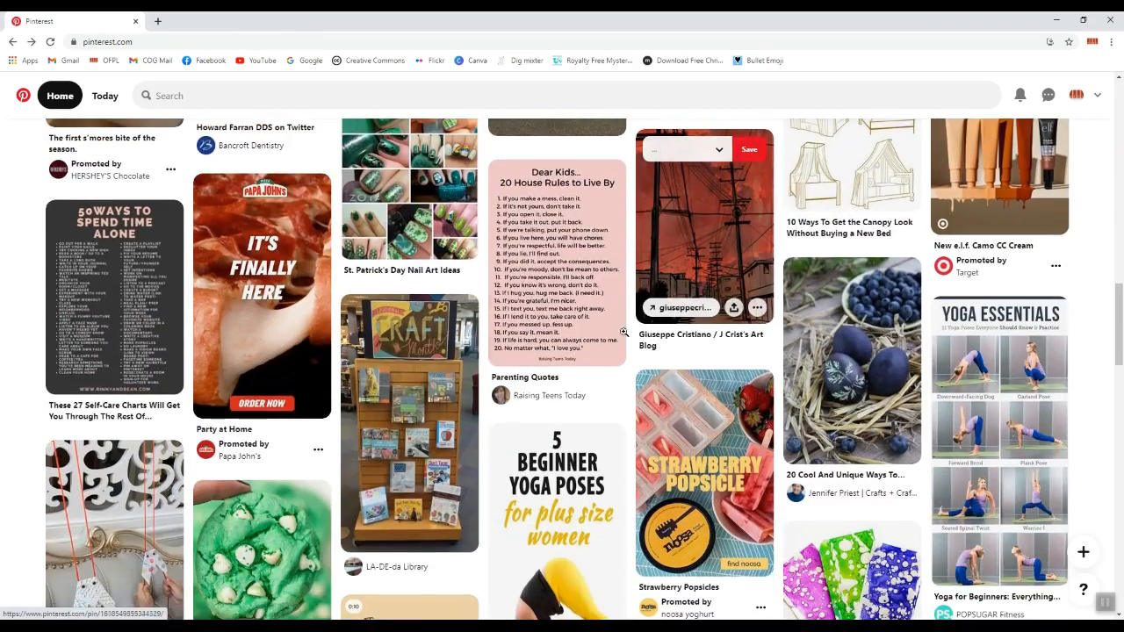
left_click(269, 295)
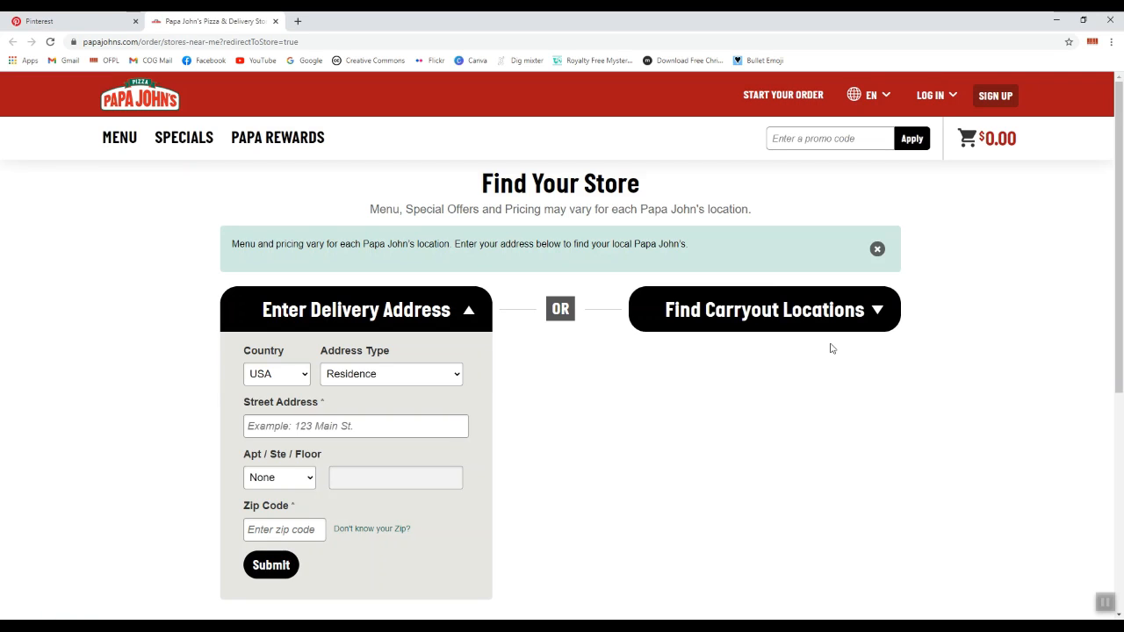
left_click(52, 22)
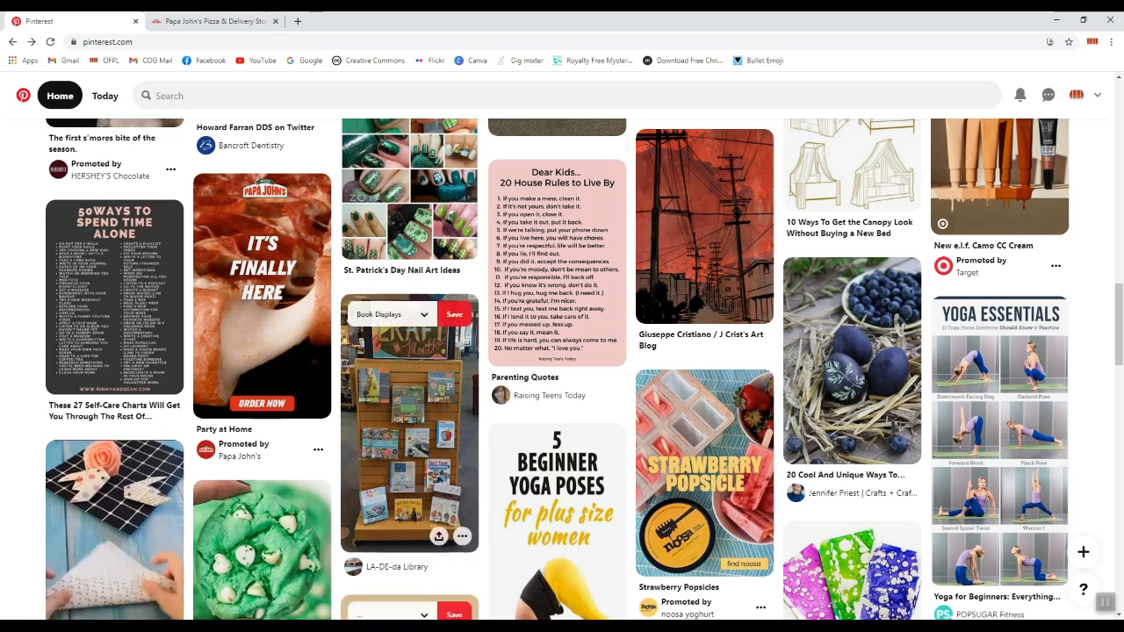
left_click(232, 448)
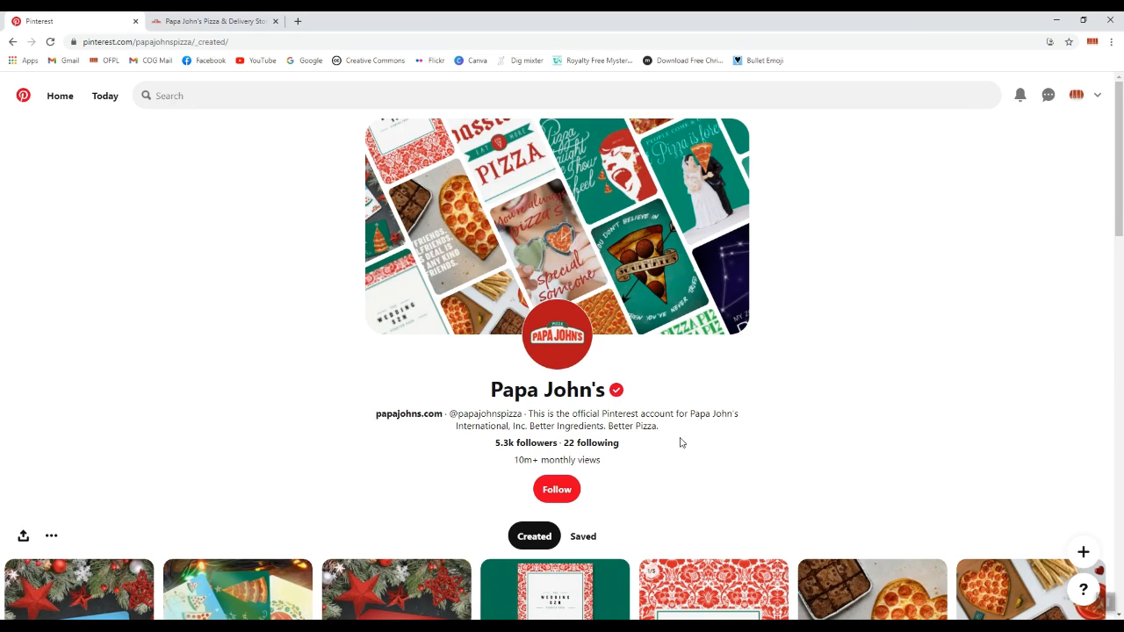
scroll(995, 419, "down", 5)
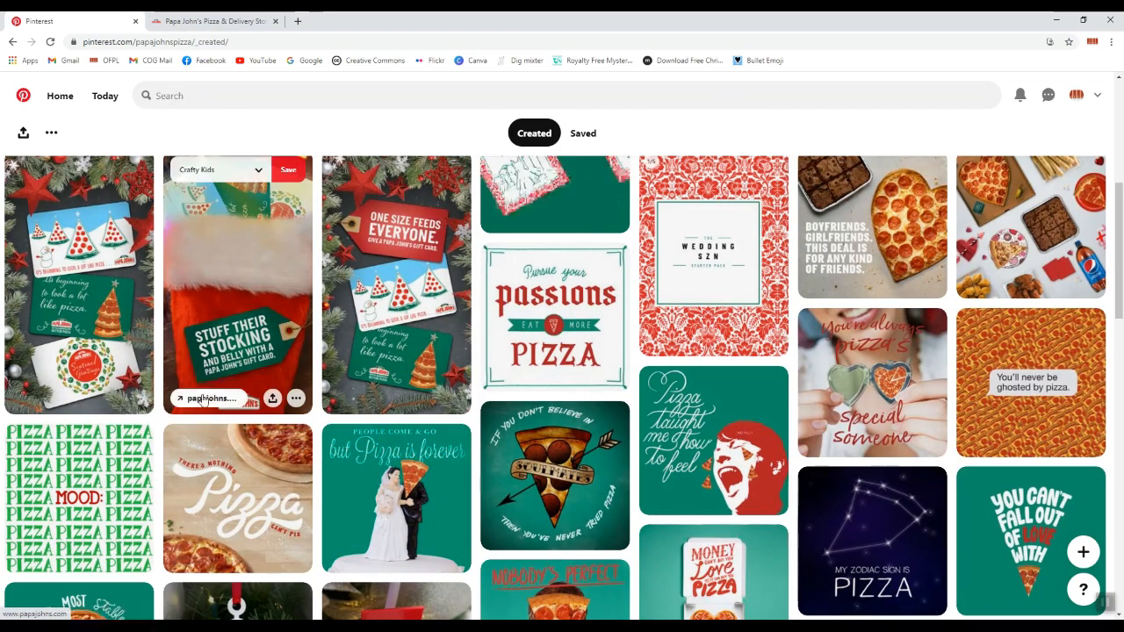
scroll(406, 472, "down", 1)
scroll(407, 471, "down", 2)
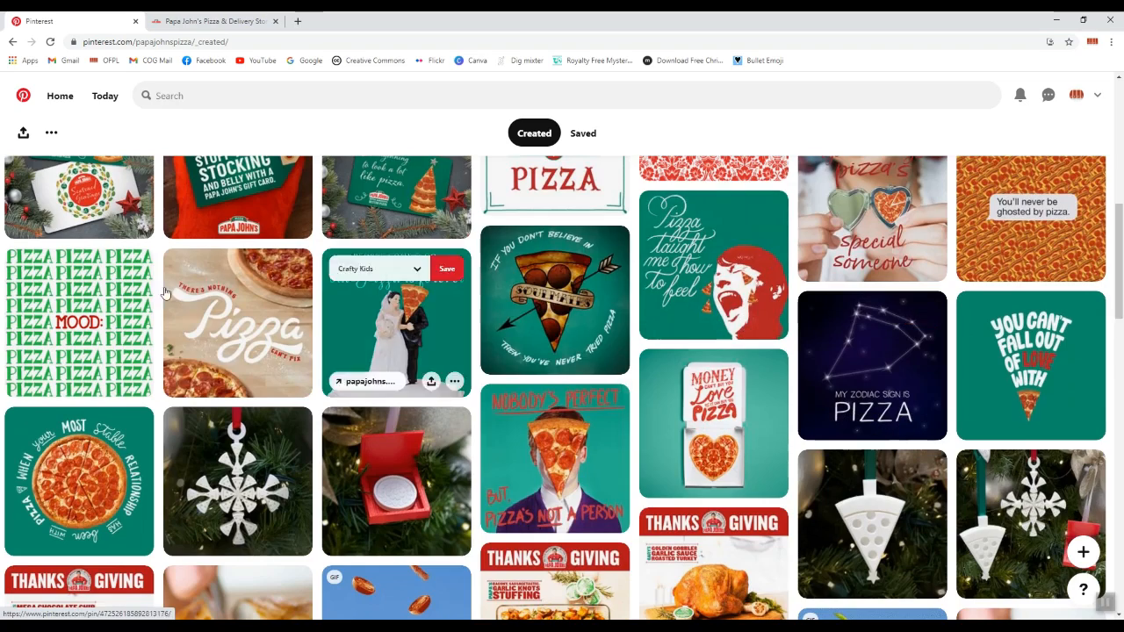
scroll(67, 328, "down", 2)
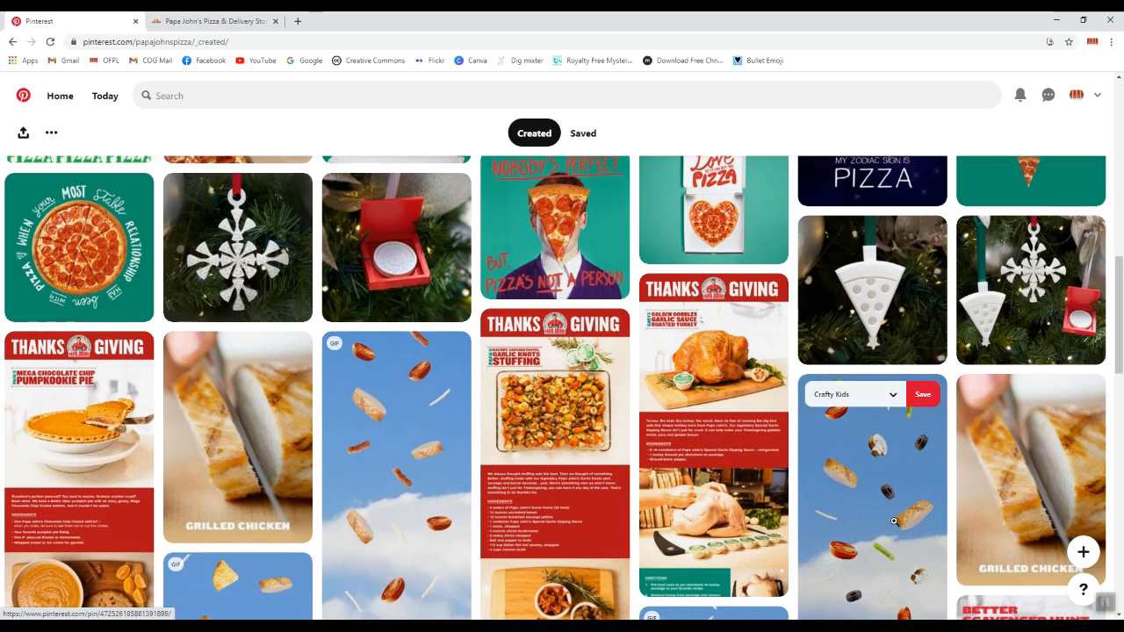
scroll(893, 522, "down", 2)
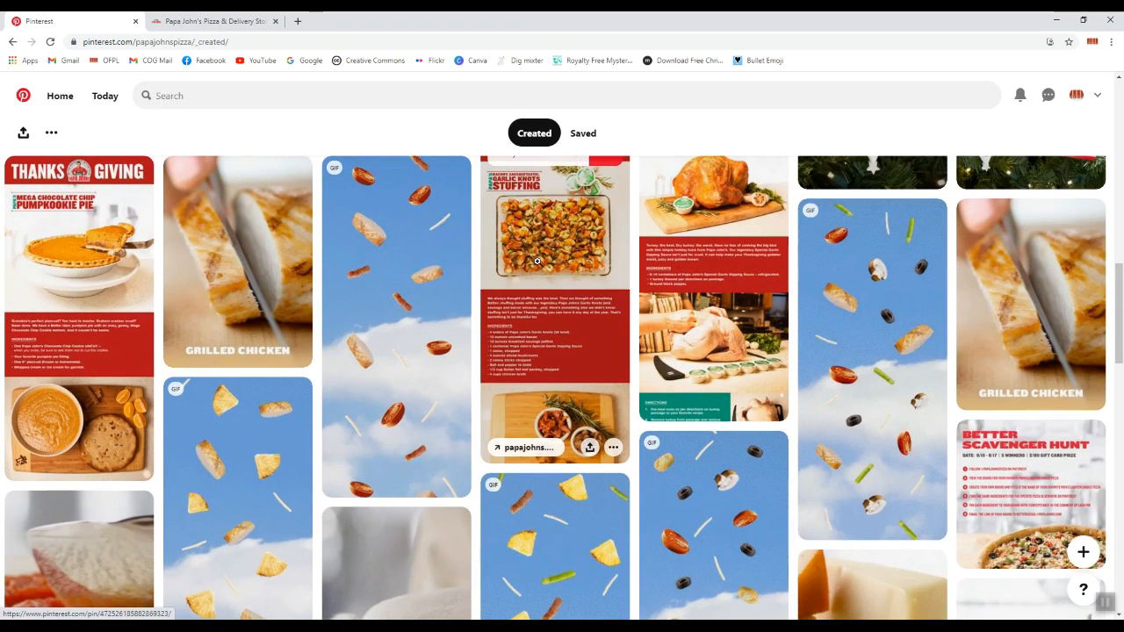
scroll(537, 260, "up", 1)
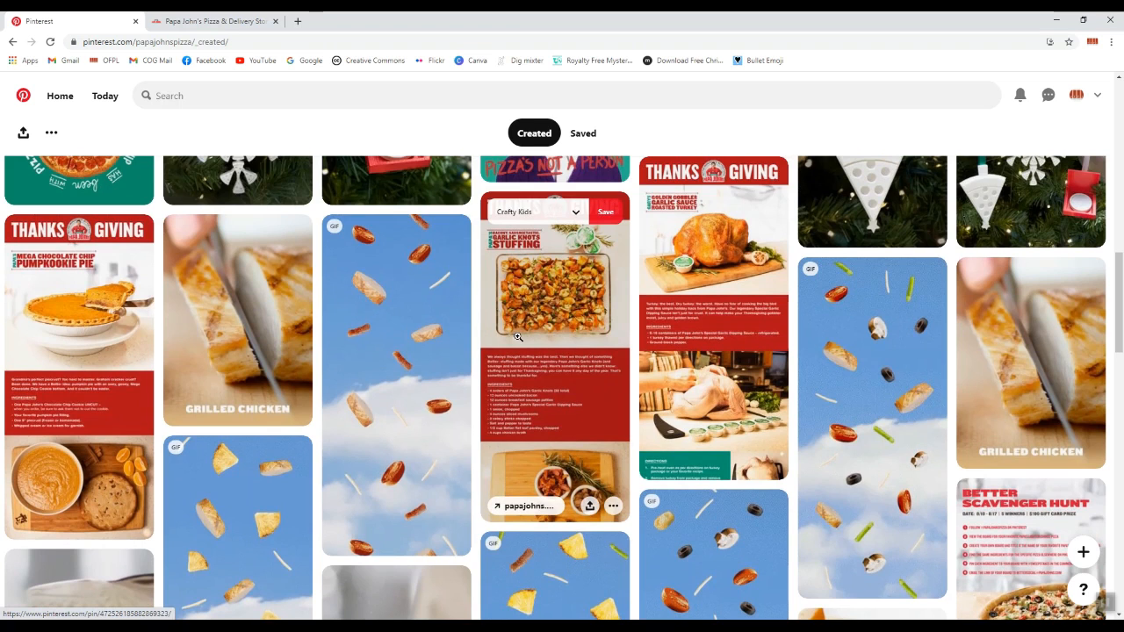
scroll(566, 359, "down", 3)
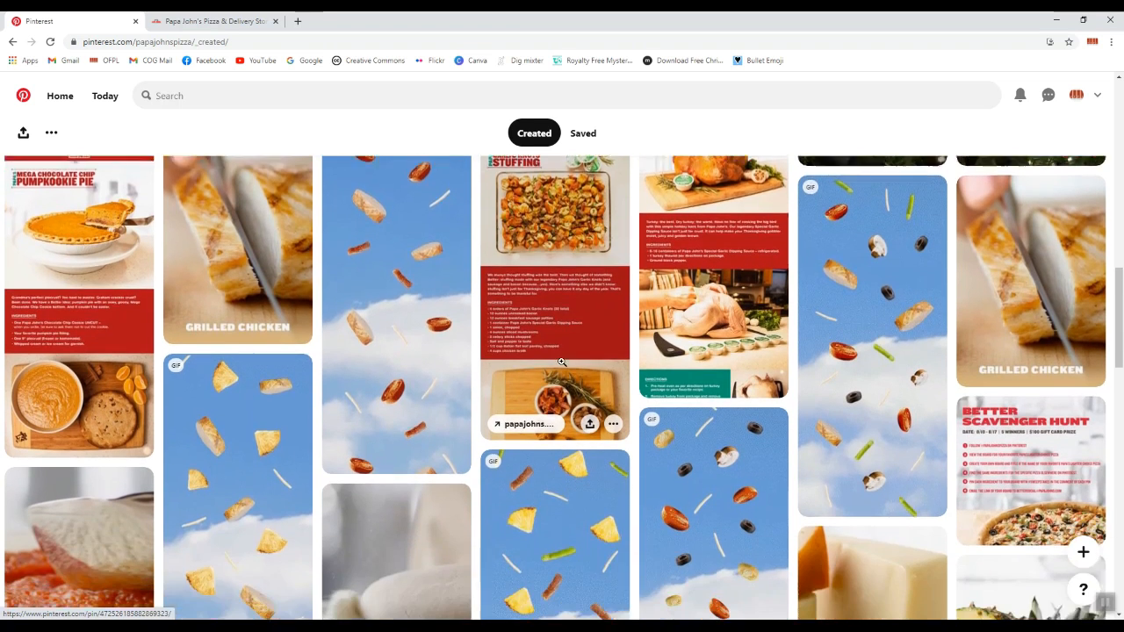
scroll(537, 353, "up", 2)
scroll(538, 354, "up", 15)
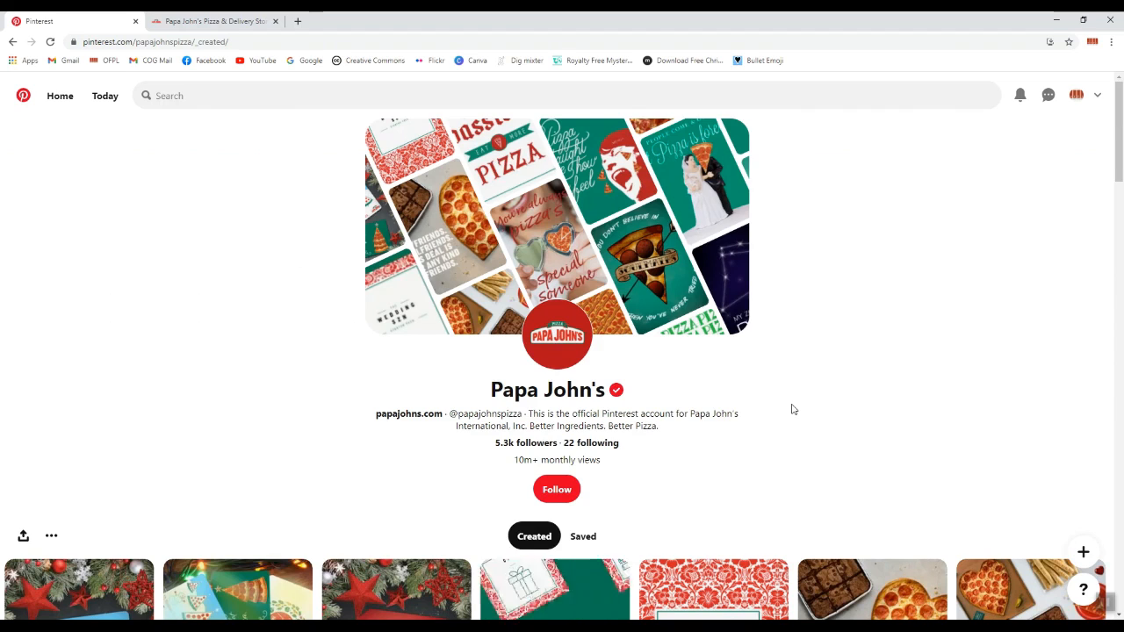
Step: Return to the home feed and open the 17 Irish Blessings-Zealous Mom pin
left_click(12, 41)
scroll(733, 491, "down", 5)
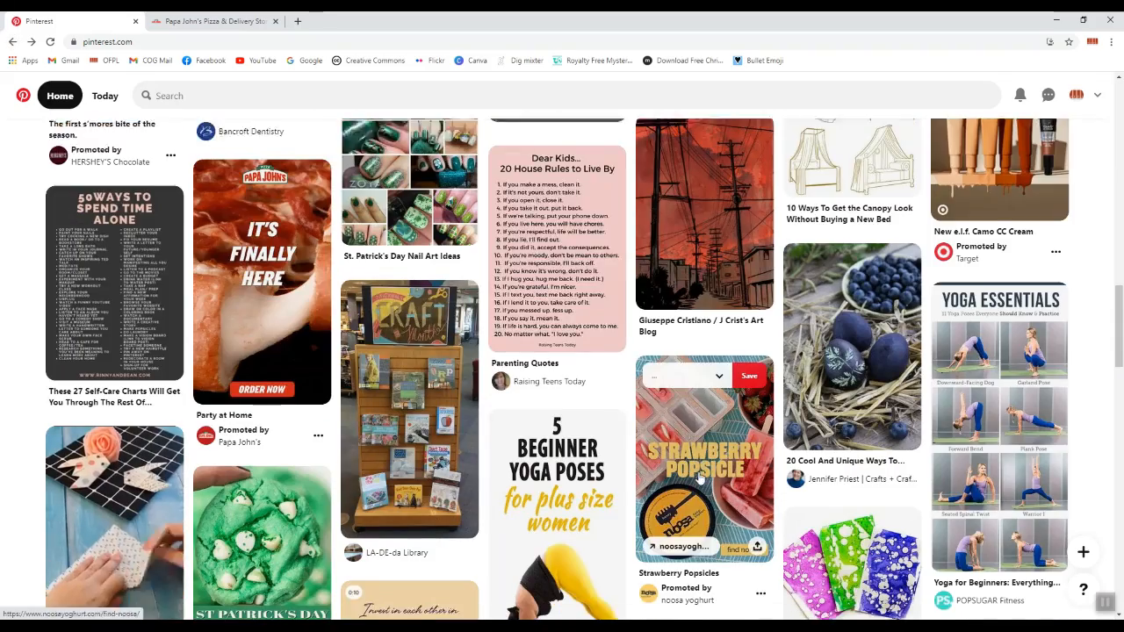
scroll(805, 496, "down", 2)
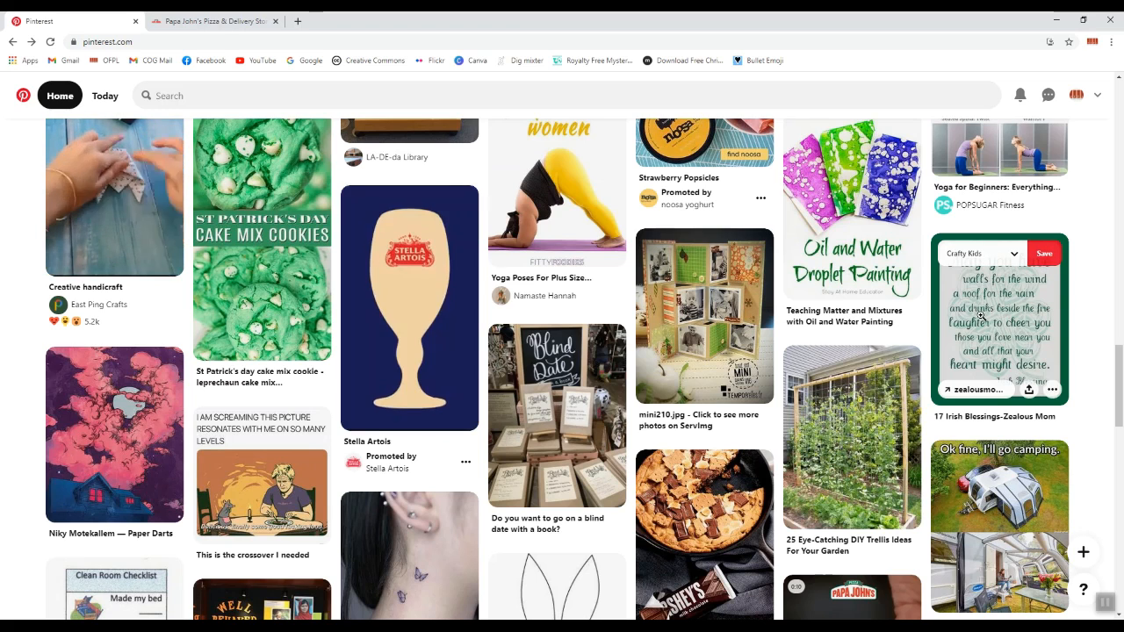
left_click(990, 282)
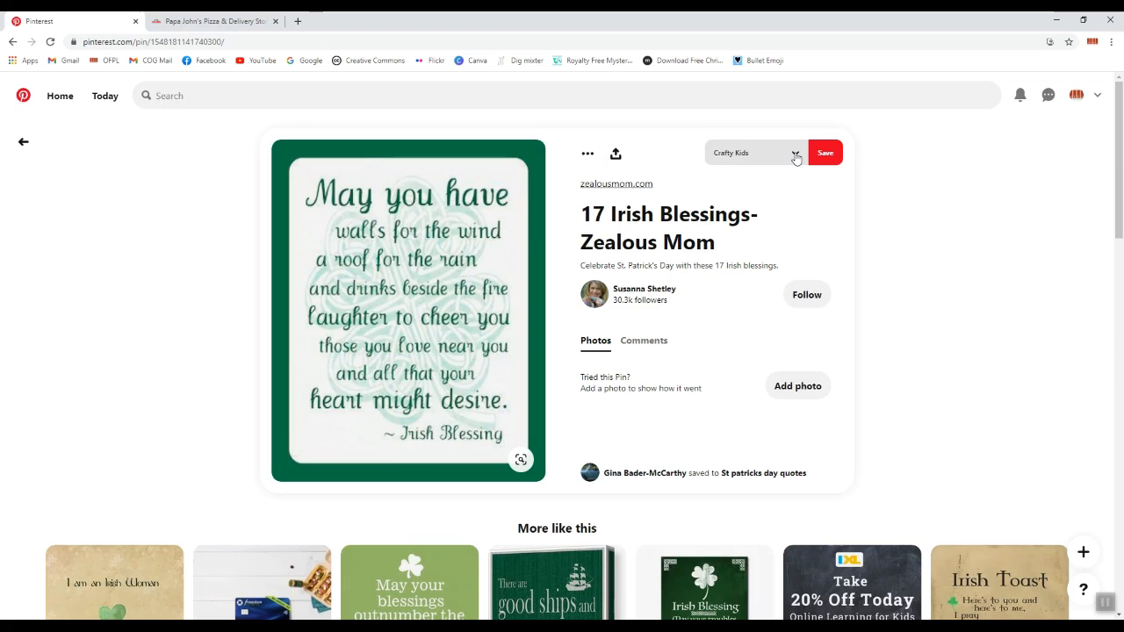
Step: Show the boards available for saving the Irish blessings pin and look through the top choices and all boards
left_click(796, 156)
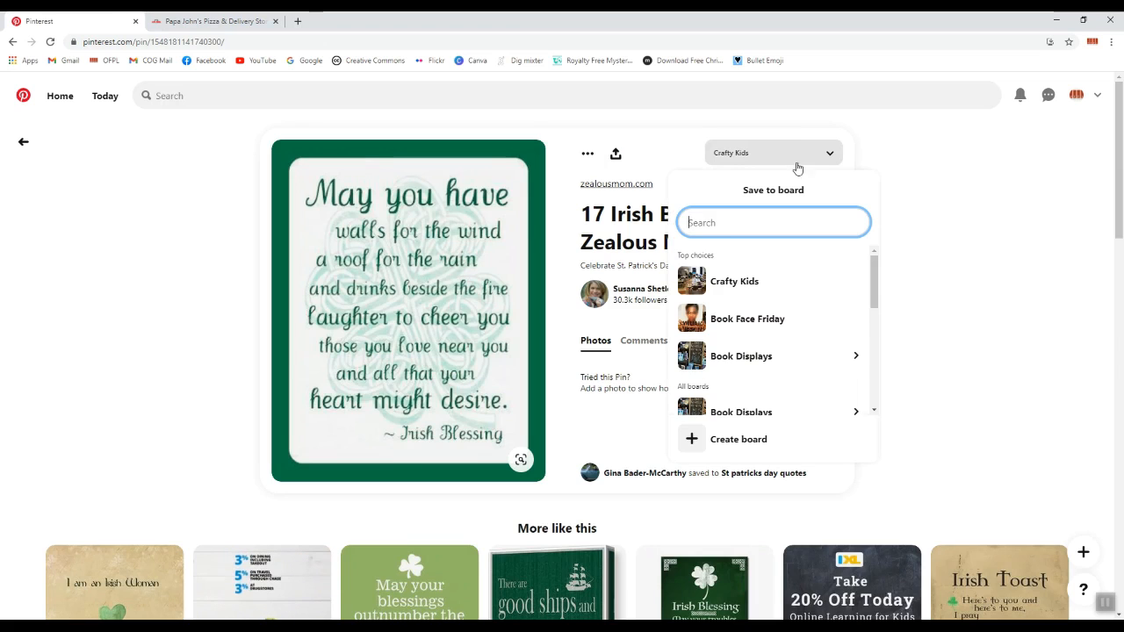
mouse_move(713, 282)
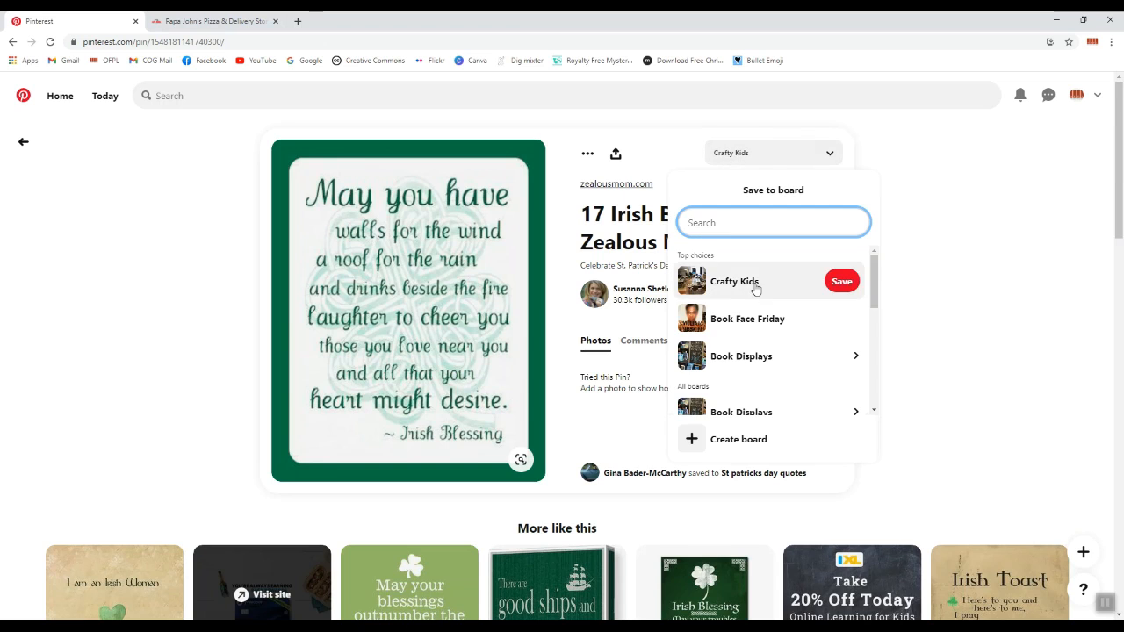
scroll(755, 290, "down", 1)
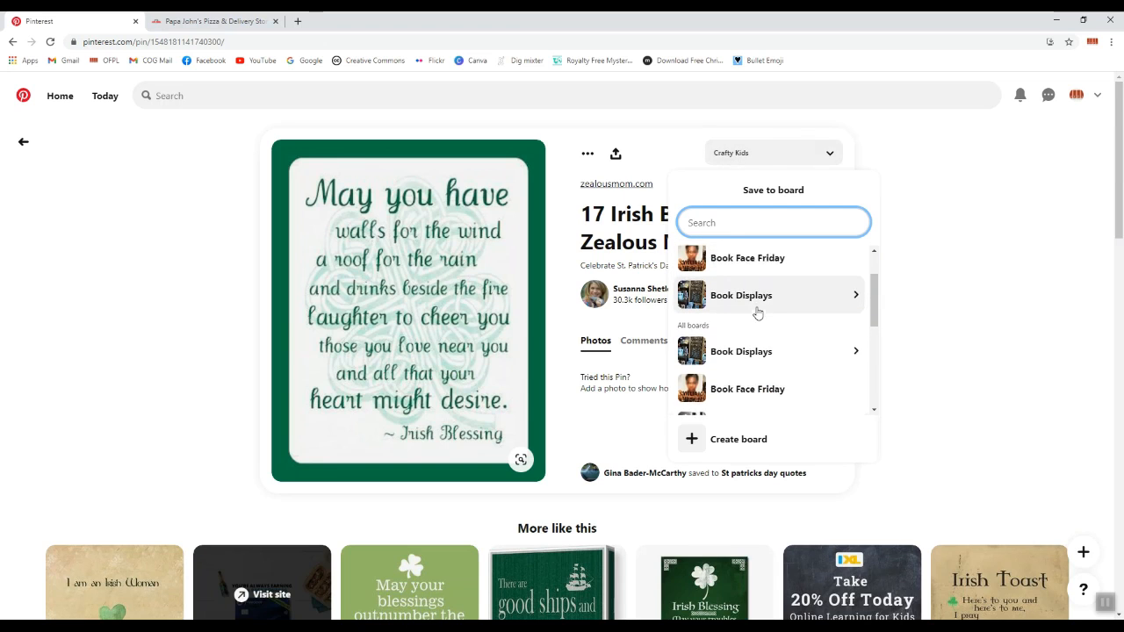
scroll(757, 313, "down", 4)
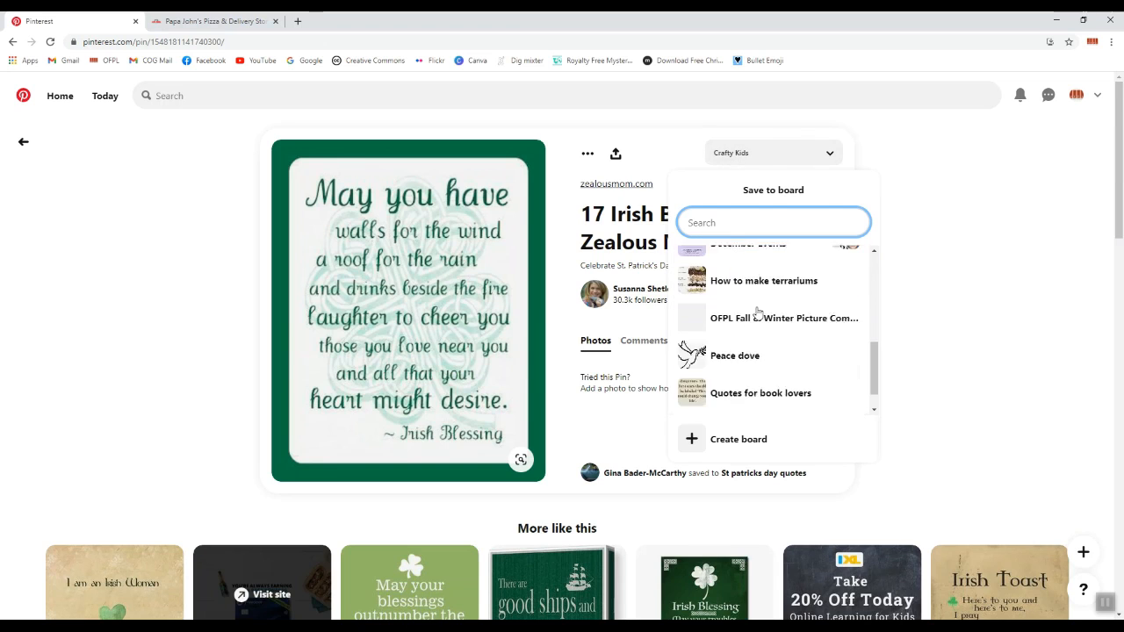
scroll(757, 312, "down", 1)
scroll(755, 323, "down", 1)
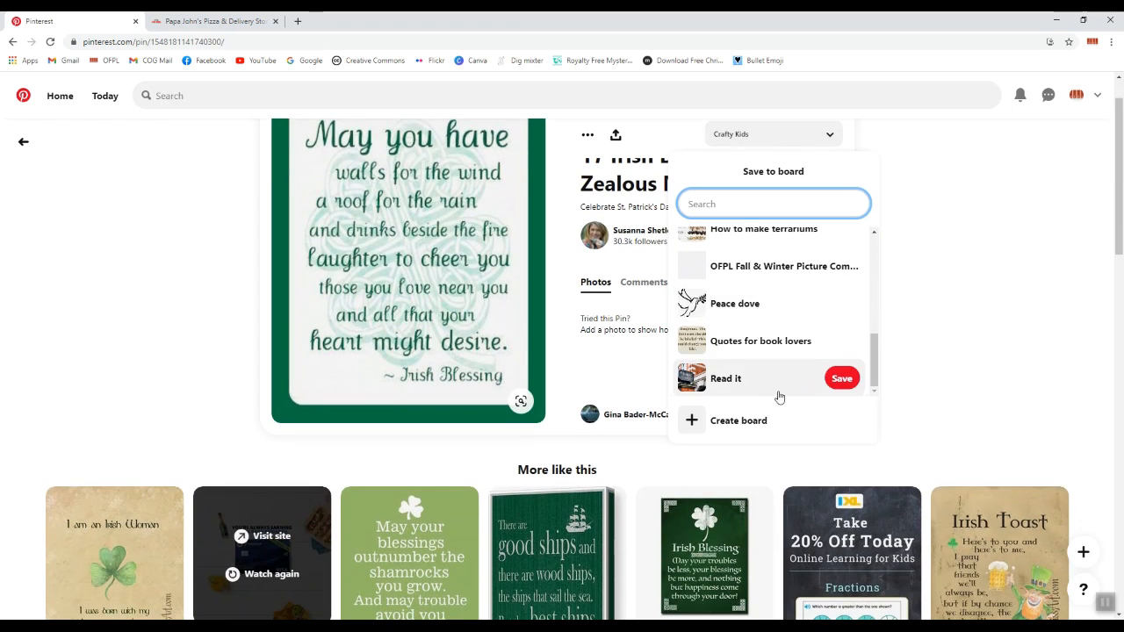
scroll(754, 360, "up", 7)
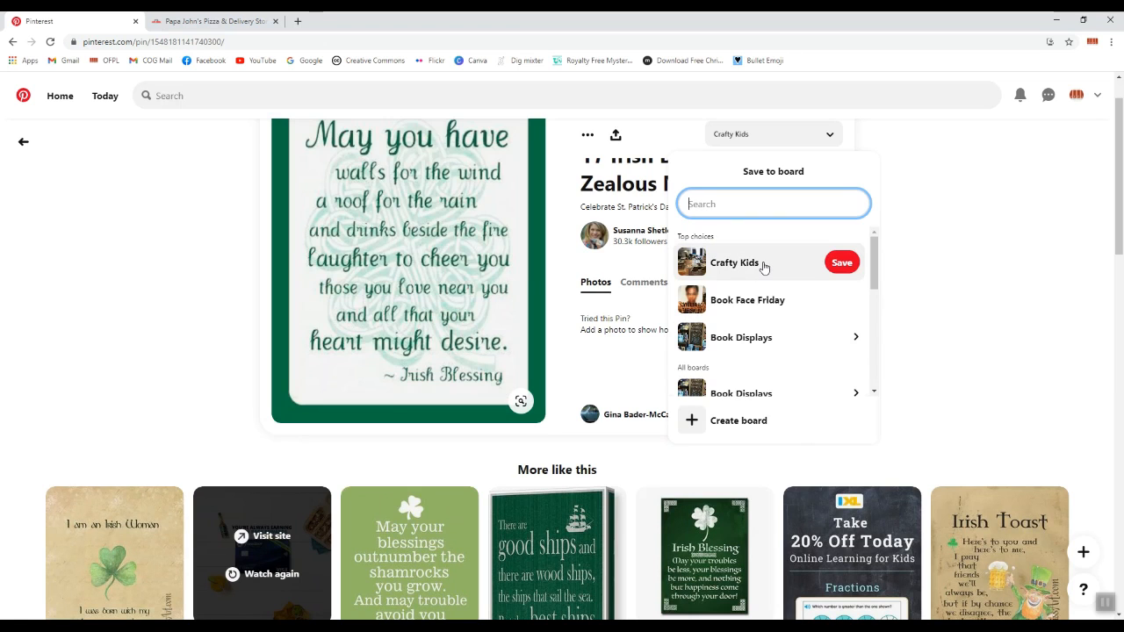
scroll(451, 223, "up", 1)
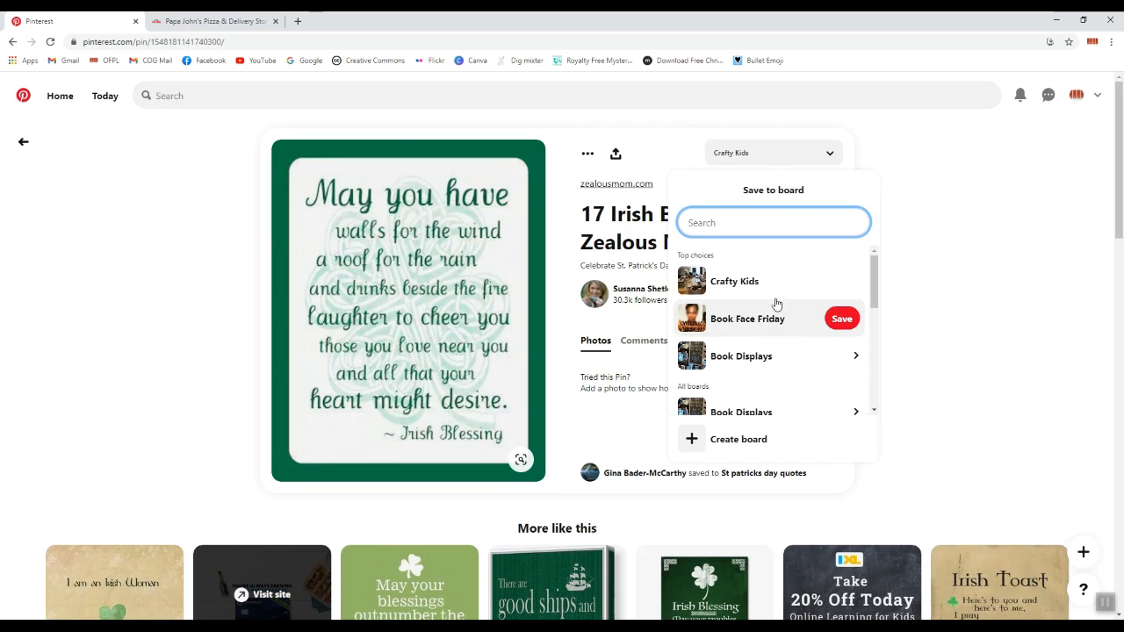
scroll(813, 360, "down", 2)
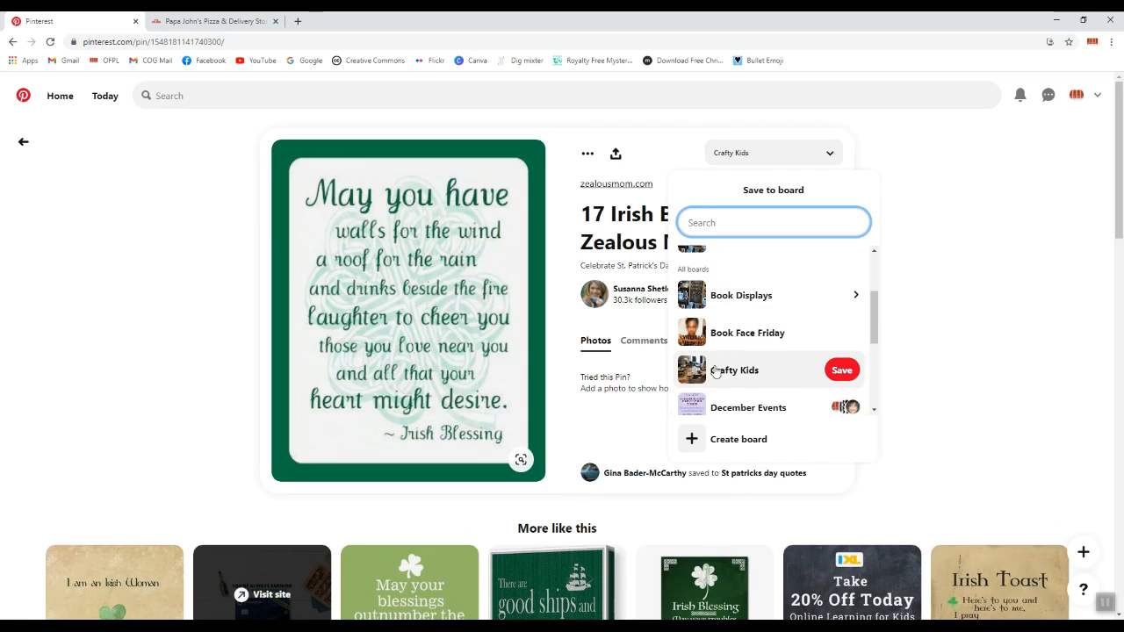
scroll(768, 399, "down", 1)
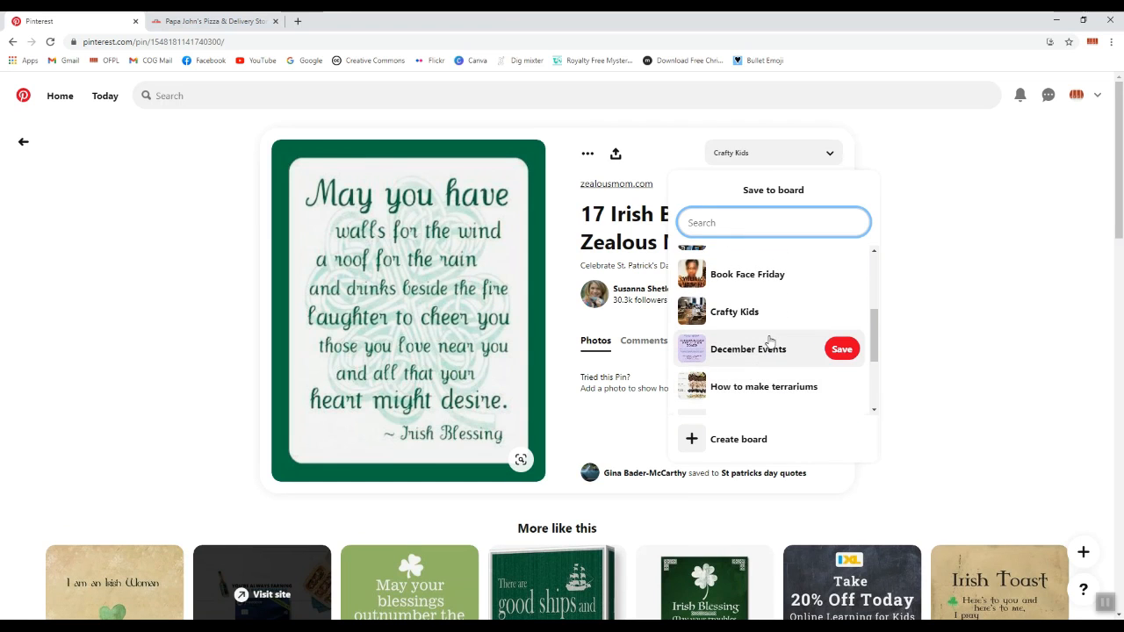
scroll(842, 329, "down", 3)
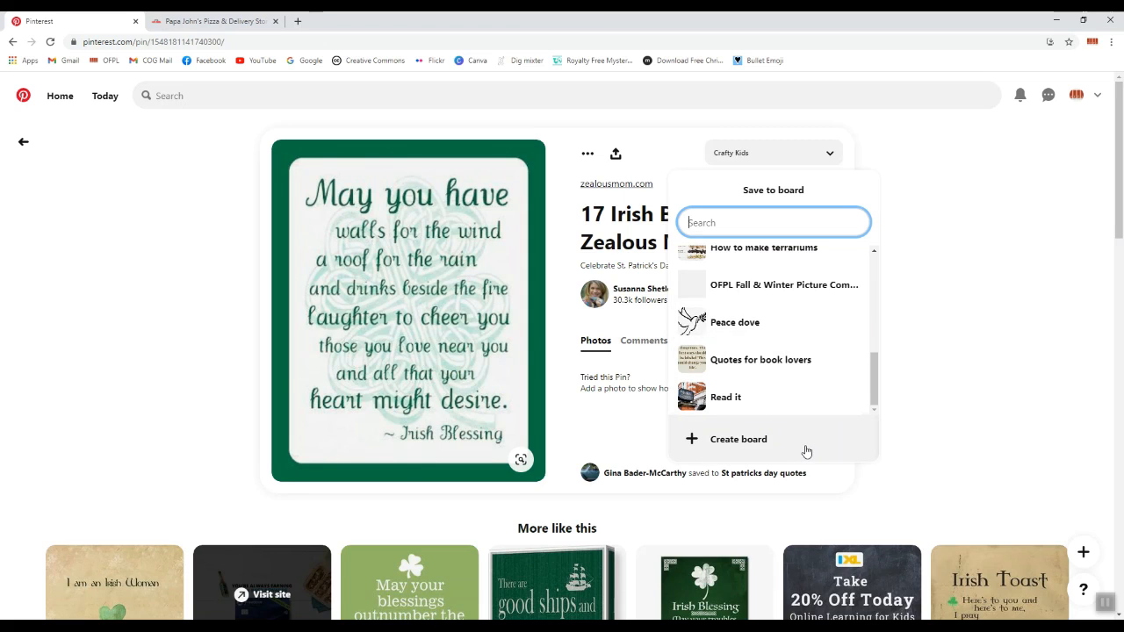
Step: Open the form for a new board, examine its name, secret and collaborator options, and cancel without creating one
left_click(742, 439)
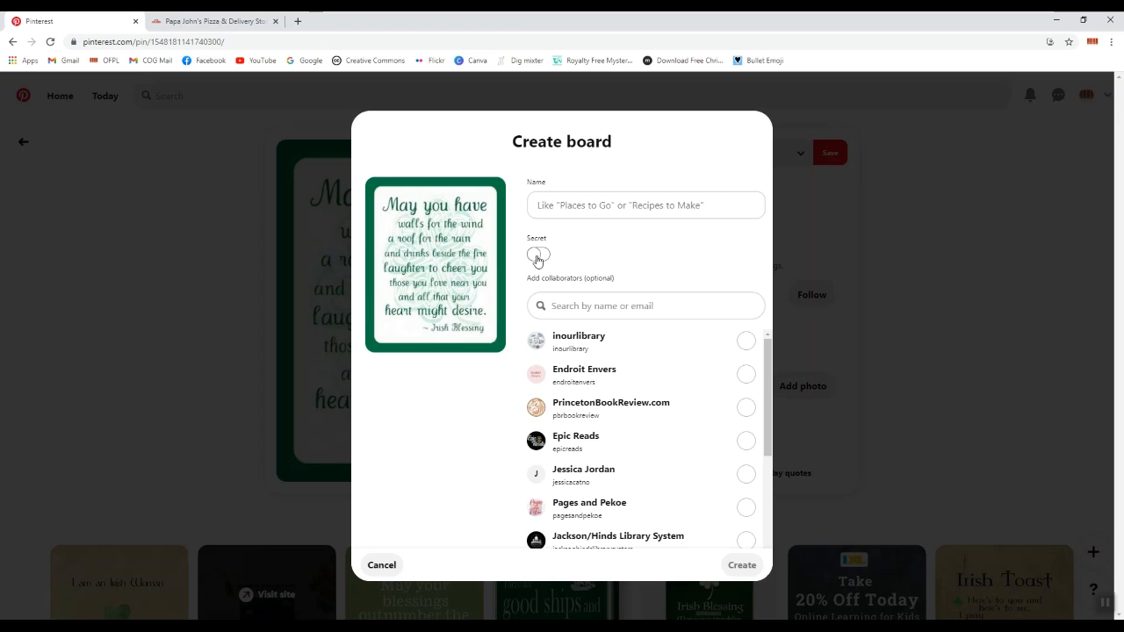
scroll(627, 369, "down", 3)
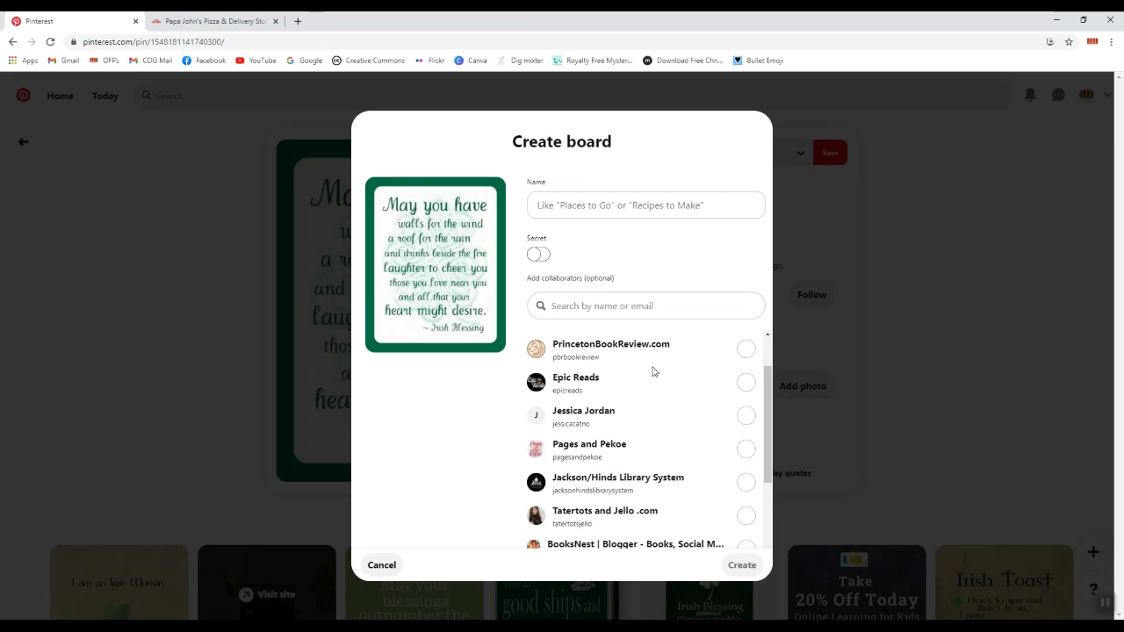
scroll(615, 450, "down", 5)
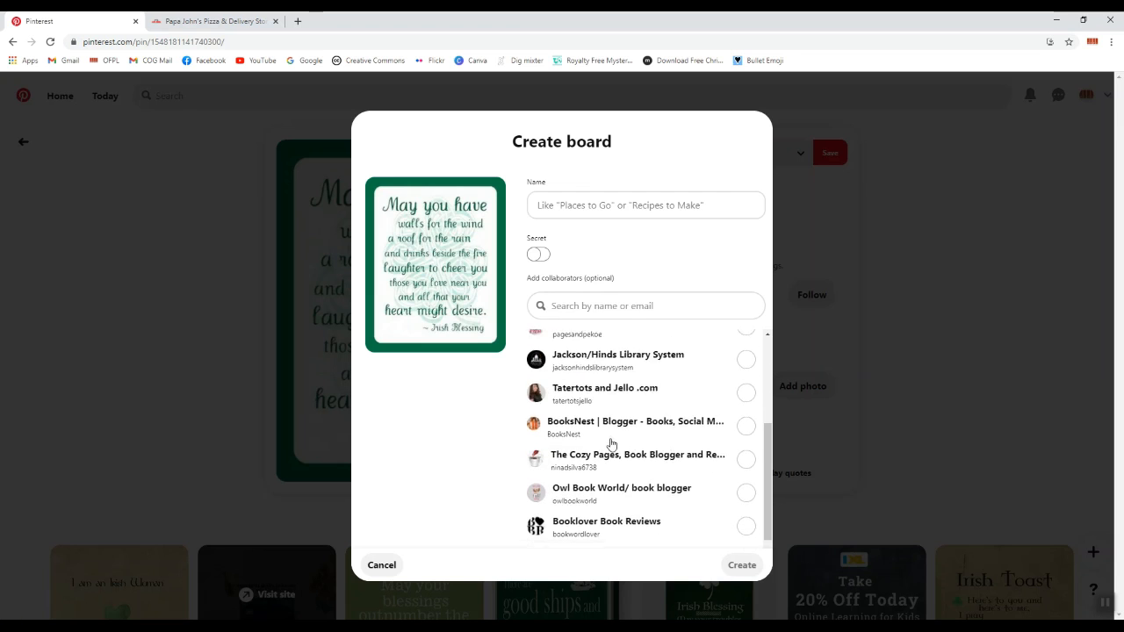
scroll(612, 443, "up", 8)
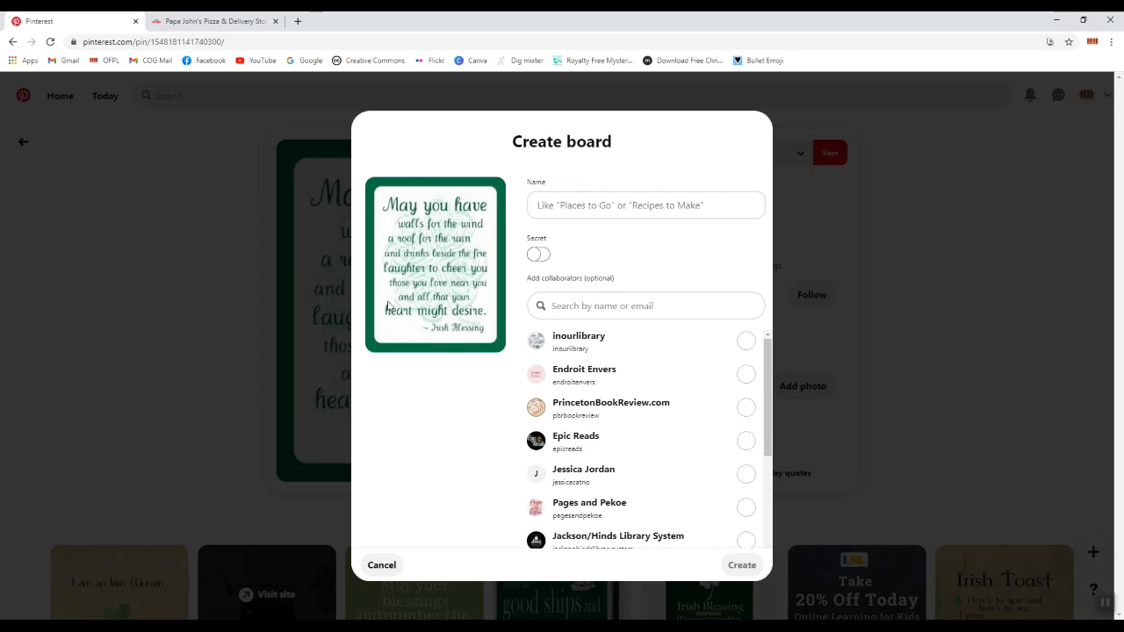
left_click(645, 203)
left_click(382, 566)
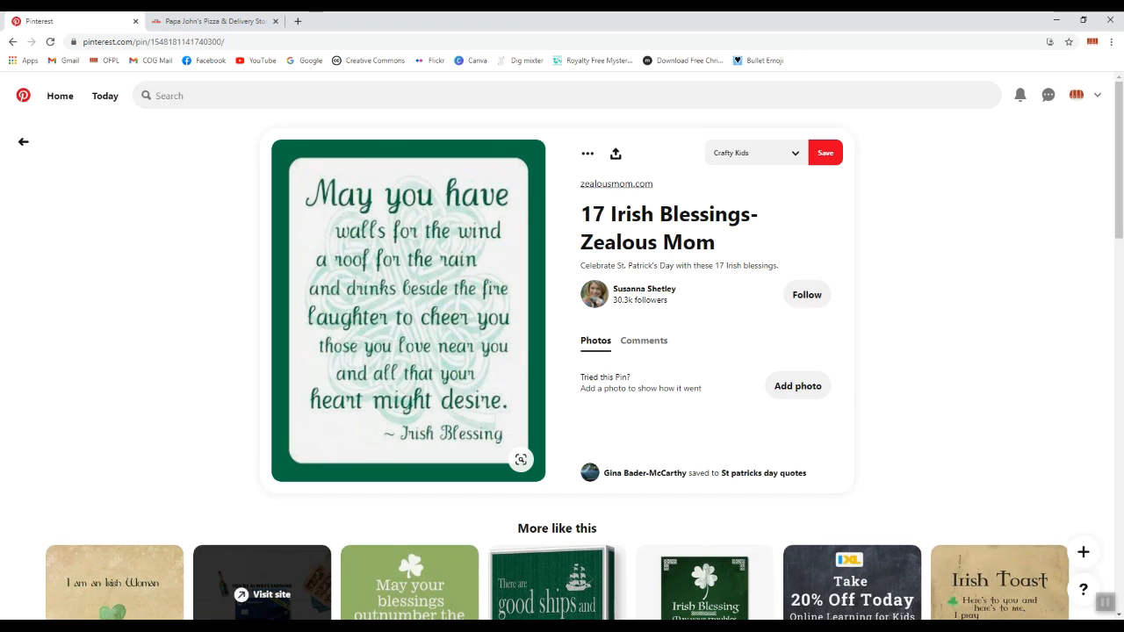
Step: Check the boards saved on the library's own profile, and look through the recommended and promoted pins on the home feed
left_click(1074, 98)
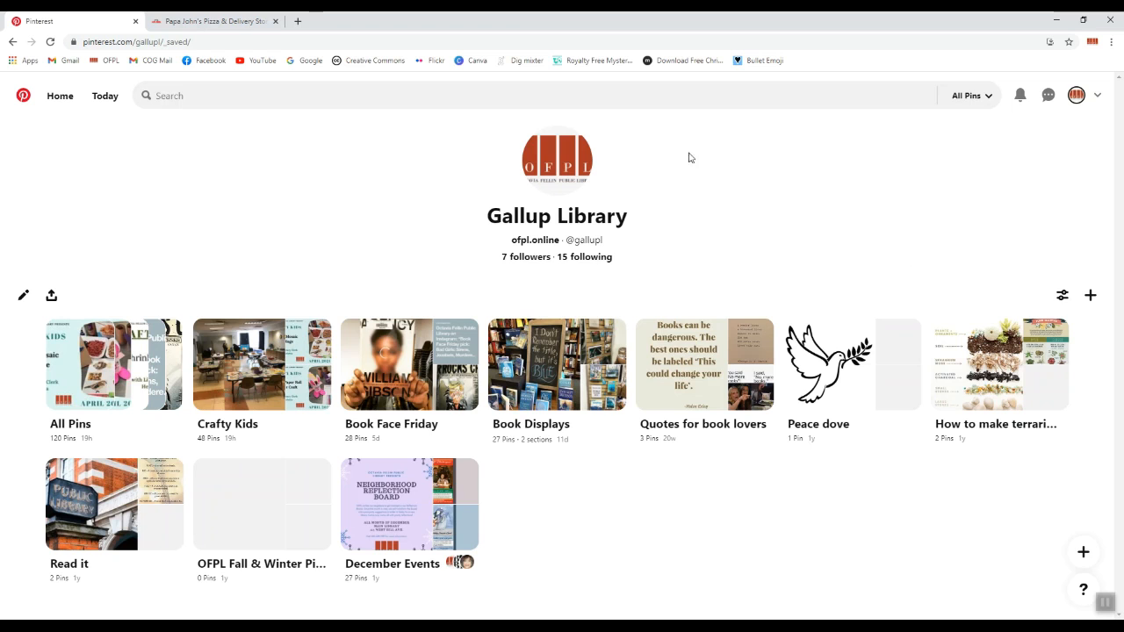
left_click(56, 100)
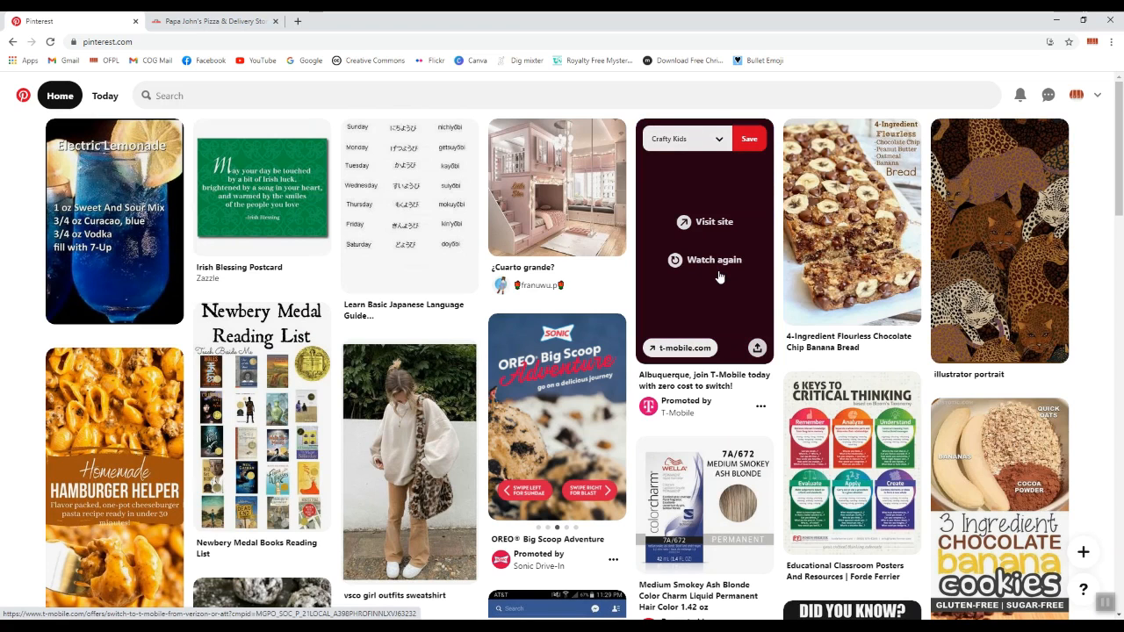
scroll(718, 278, "down", 5)
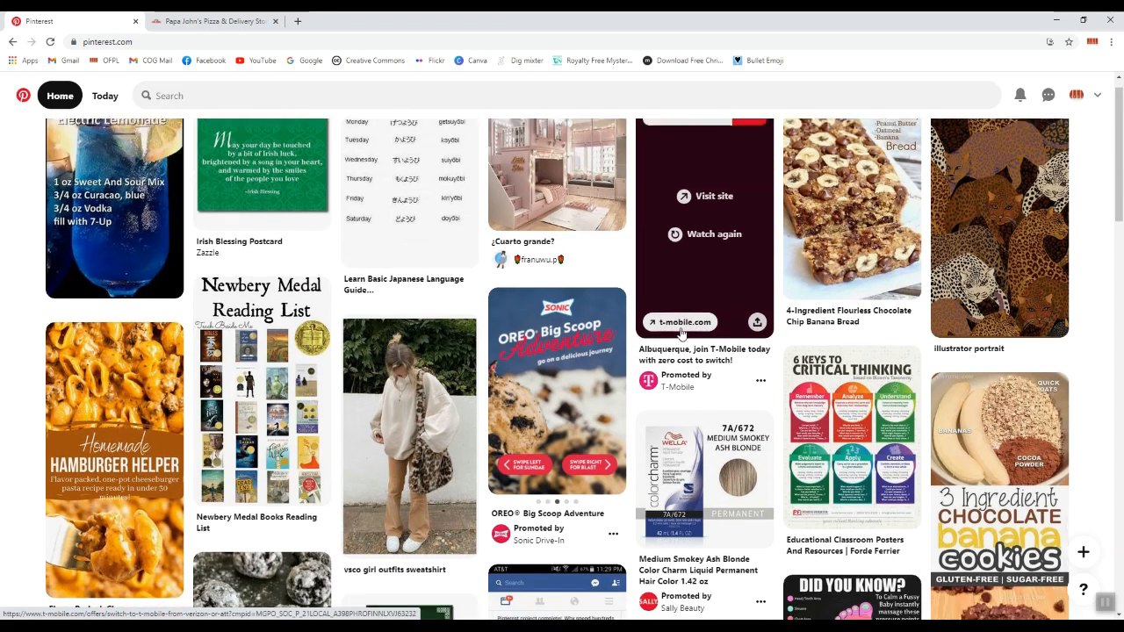
scroll(678, 337, "down", 5)
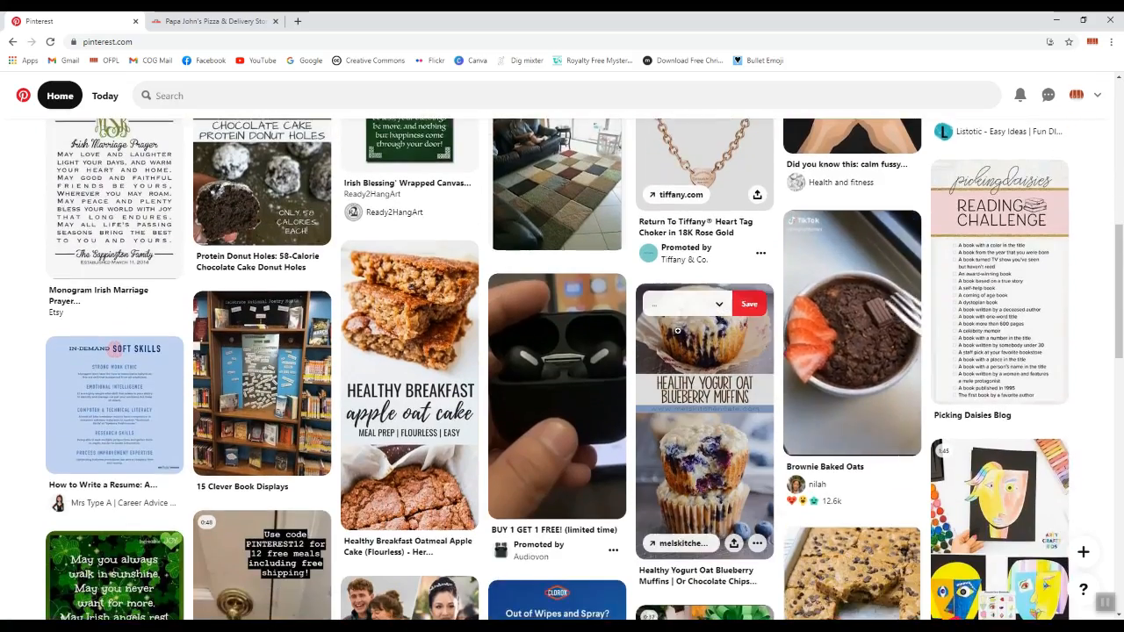
scroll(678, 332, "down", 5)
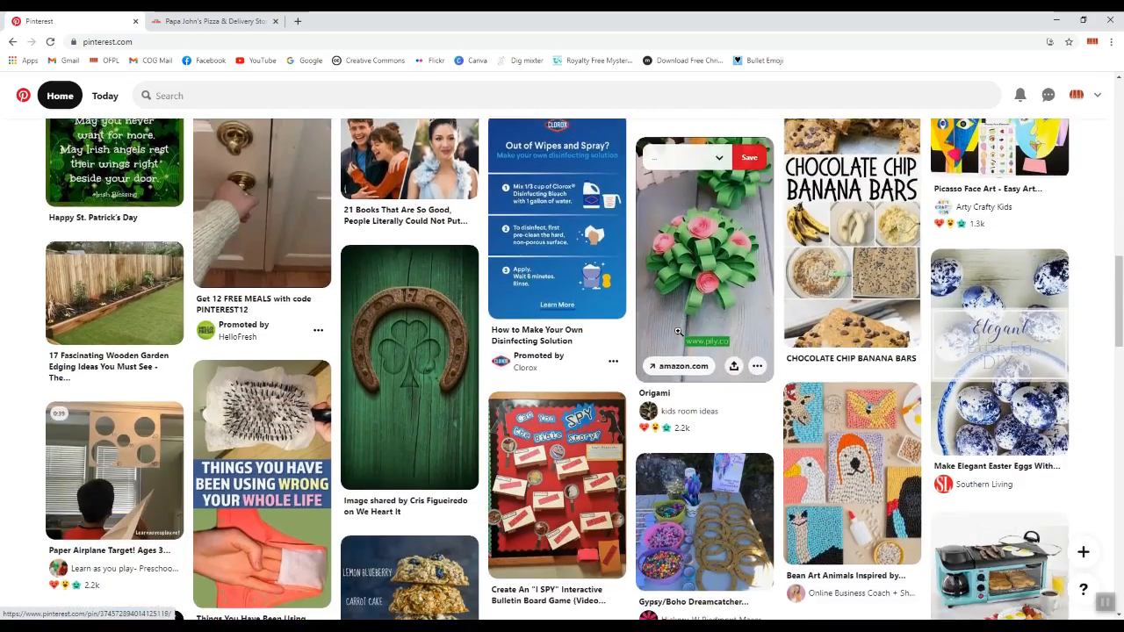
scroll(679, 336, "down", 3)
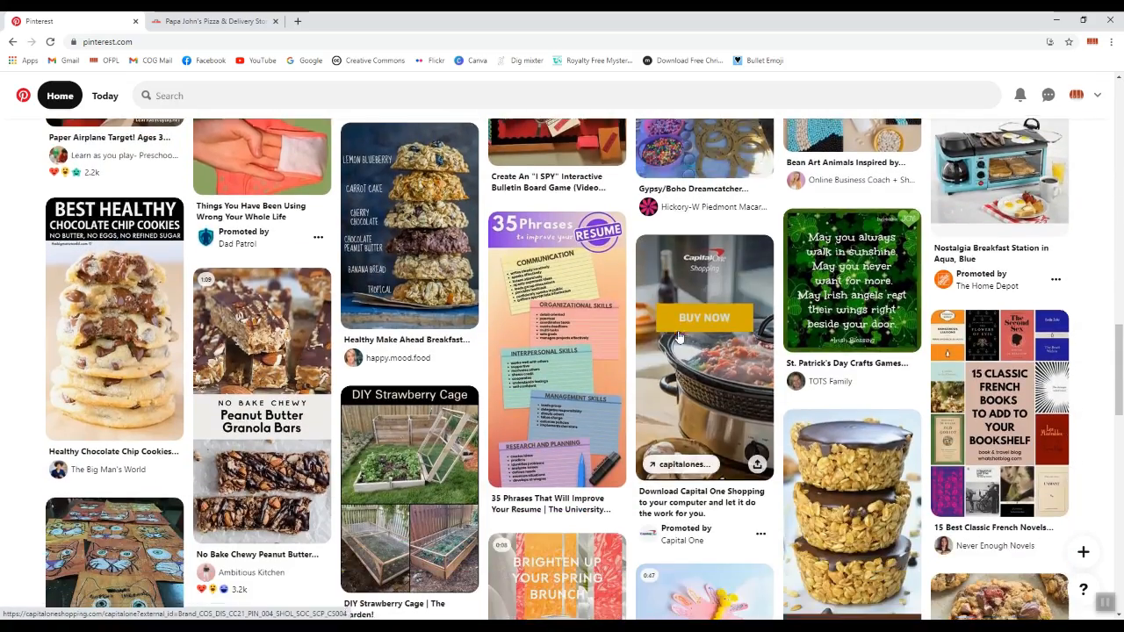
scroll(678, 336, "down", 2)
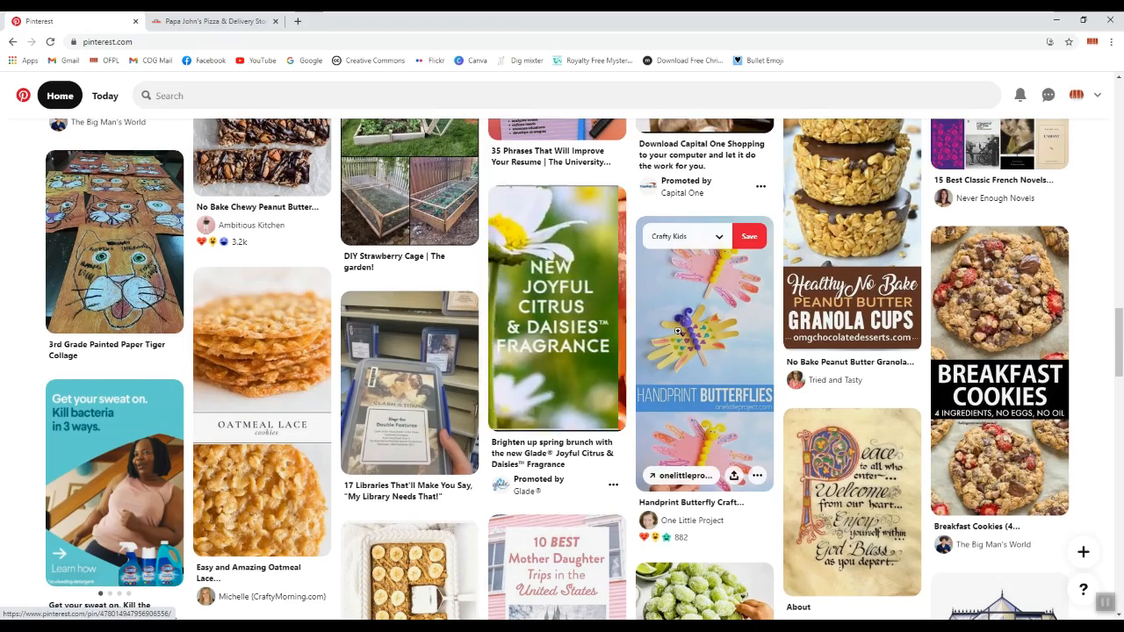
scroll(678, 331, "down", 5)
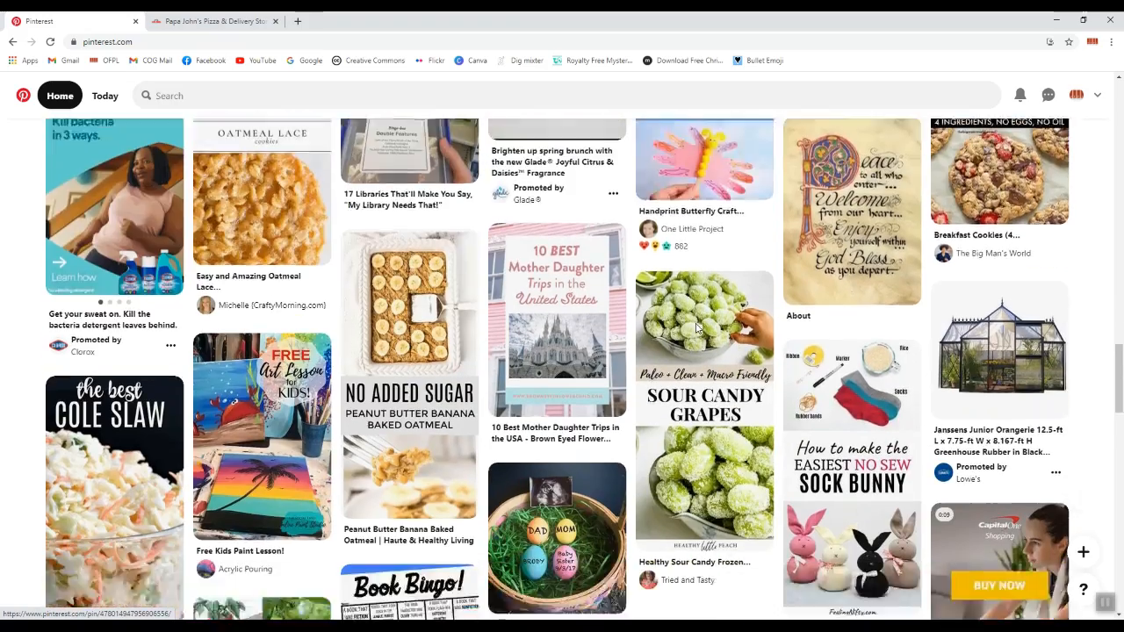
scroll(695, 323, "down", 4)
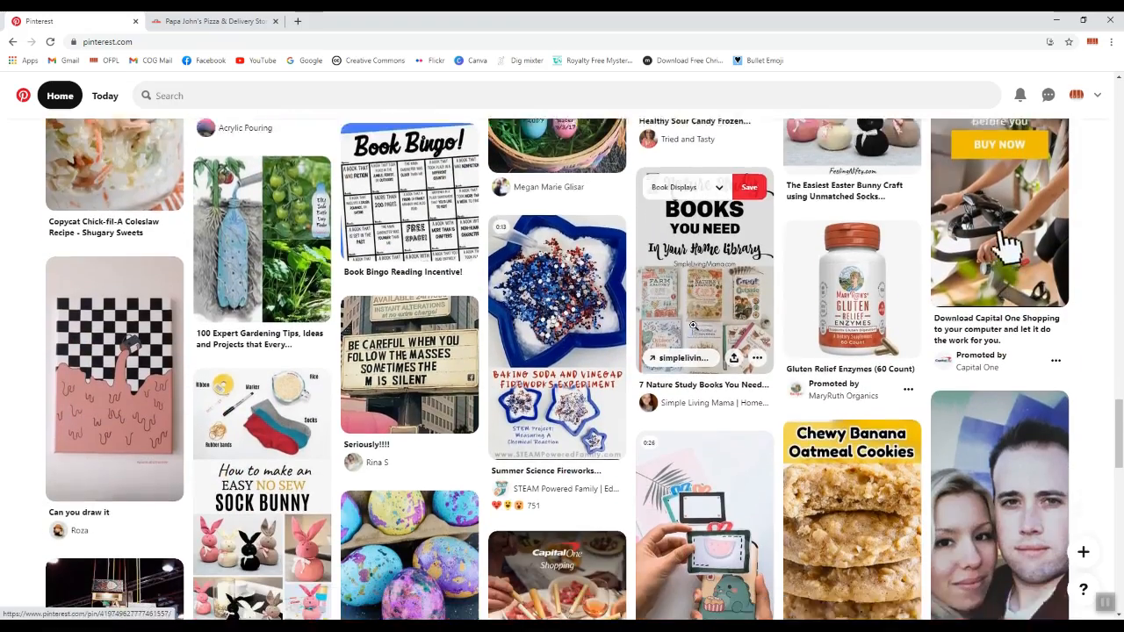
scroll(366, 309, "up", 12)
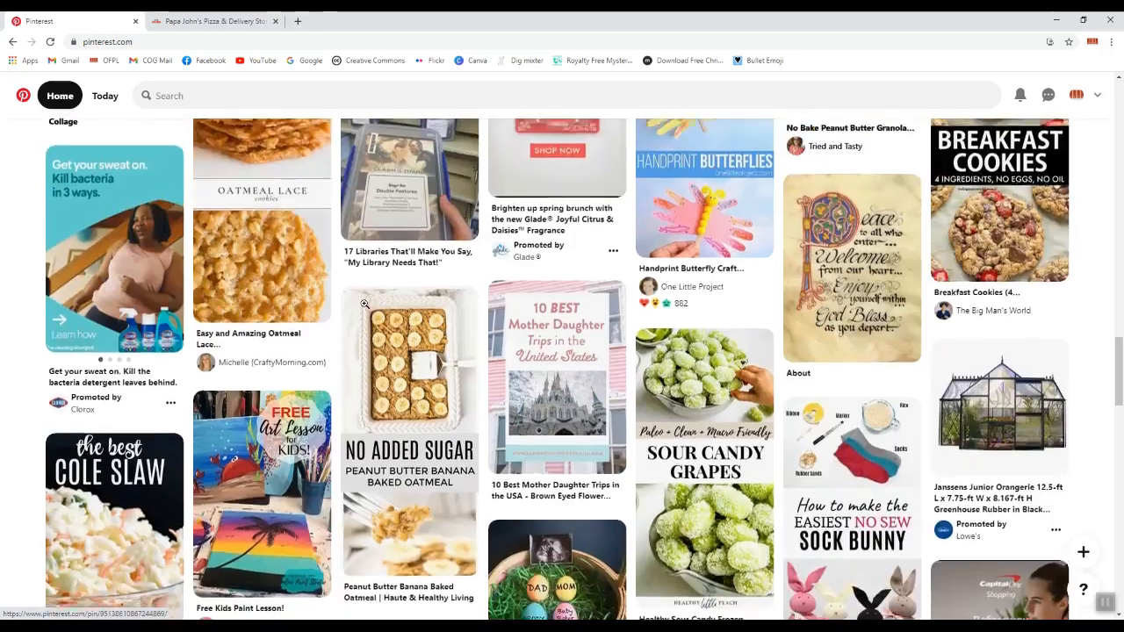
scroll(366, 309, "up", 10)
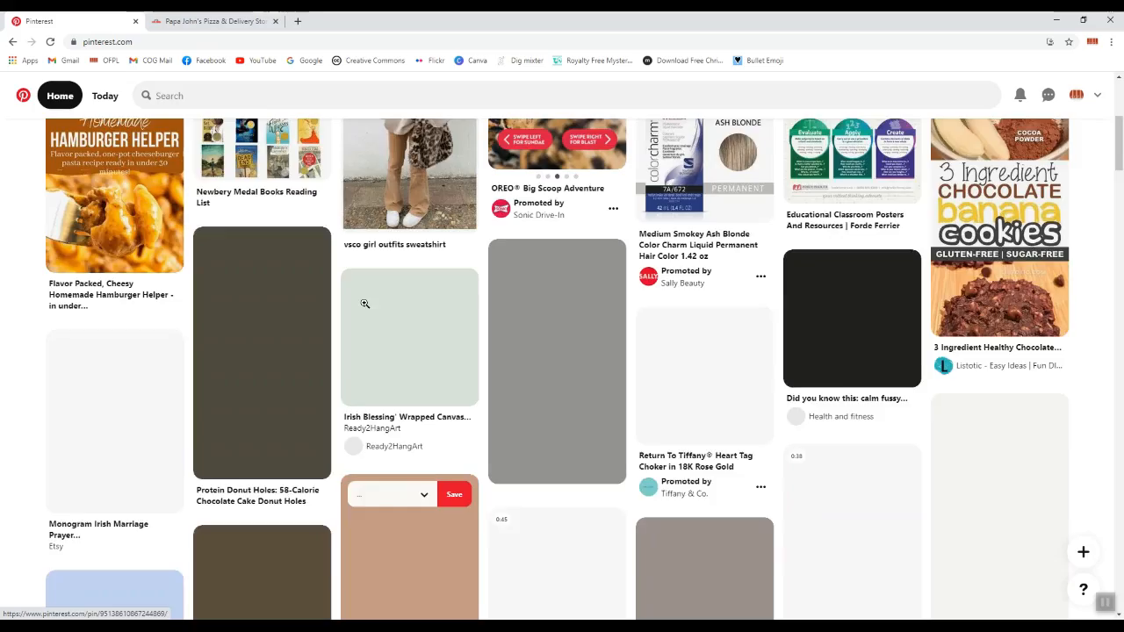
scroll(365, 303, "up", 2)
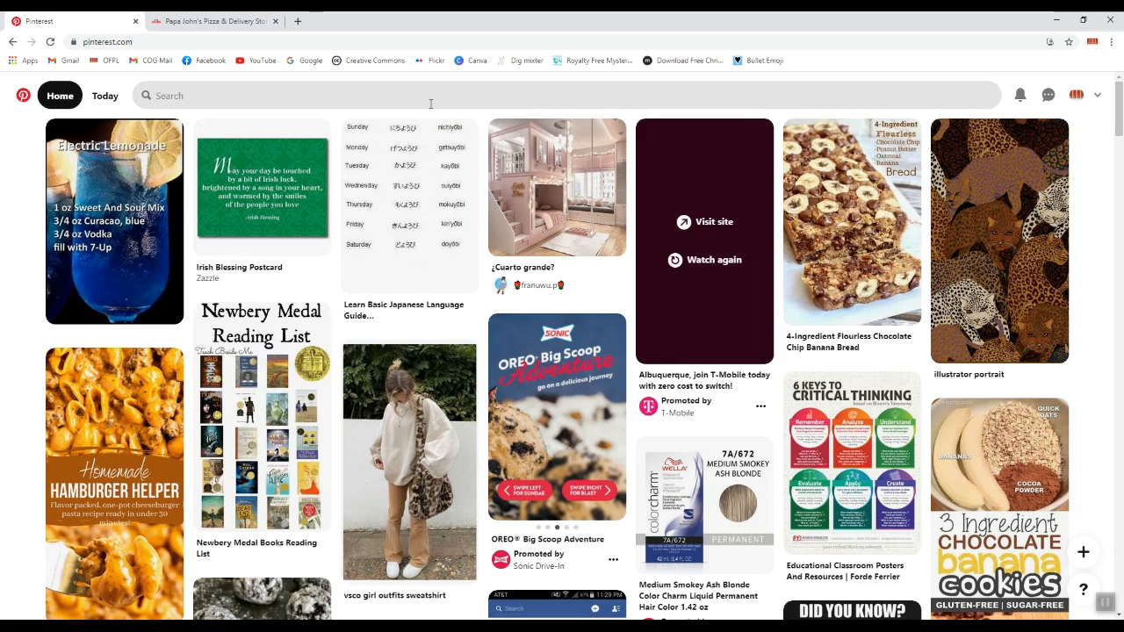
Step: Show the search suggestions and look through the recent searches, ideas, popular topics, shopping spotlight and themed categories
left_click(341, 99)
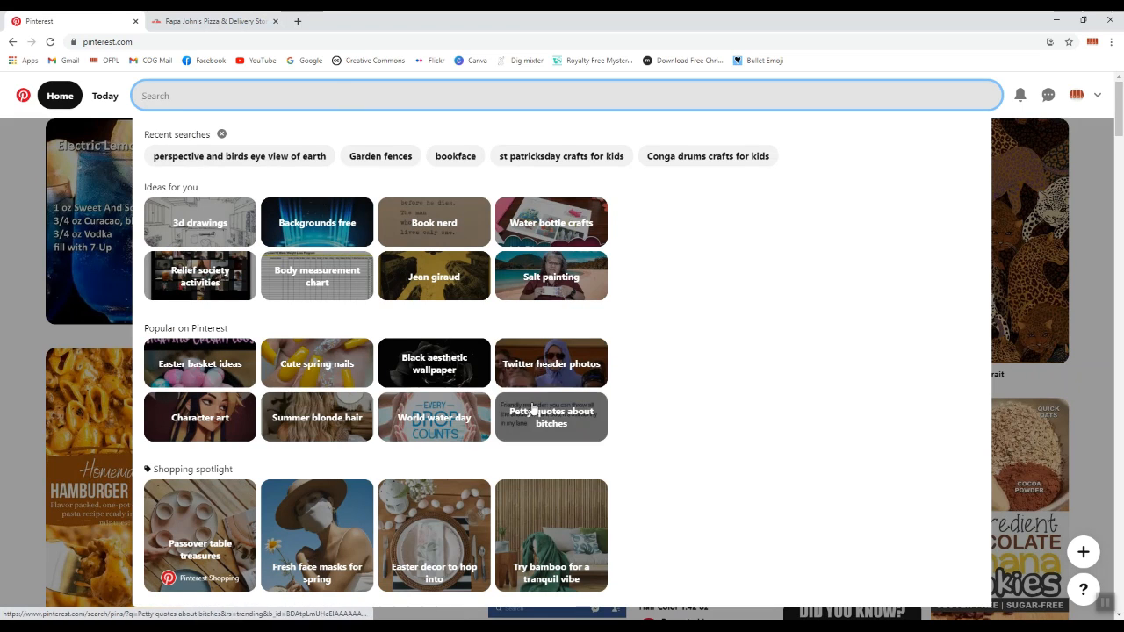
scroll(823, 445, "down", 2)
scroll(823, 445, "down", 1)
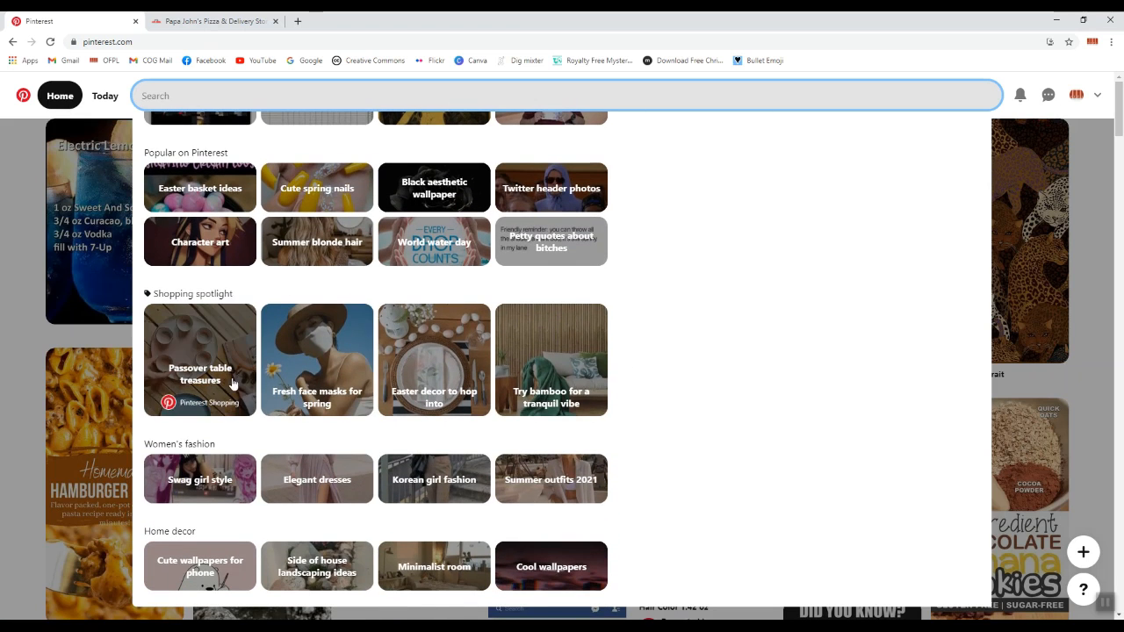
scroll(767, 400, "down", 2)
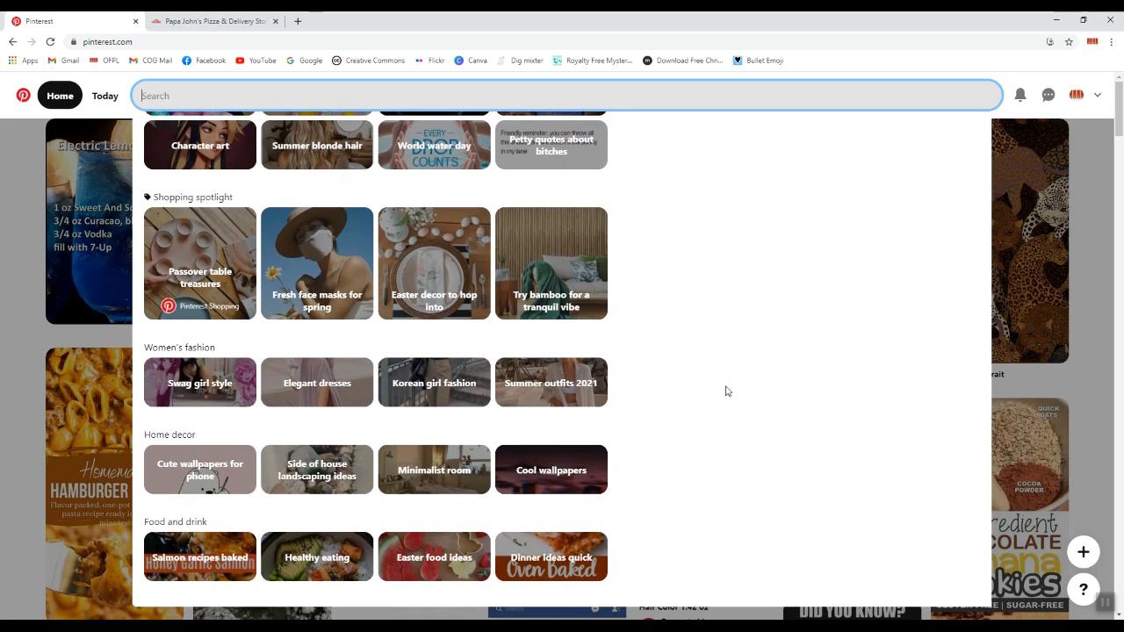
scroll(171, 379, "down", 1)
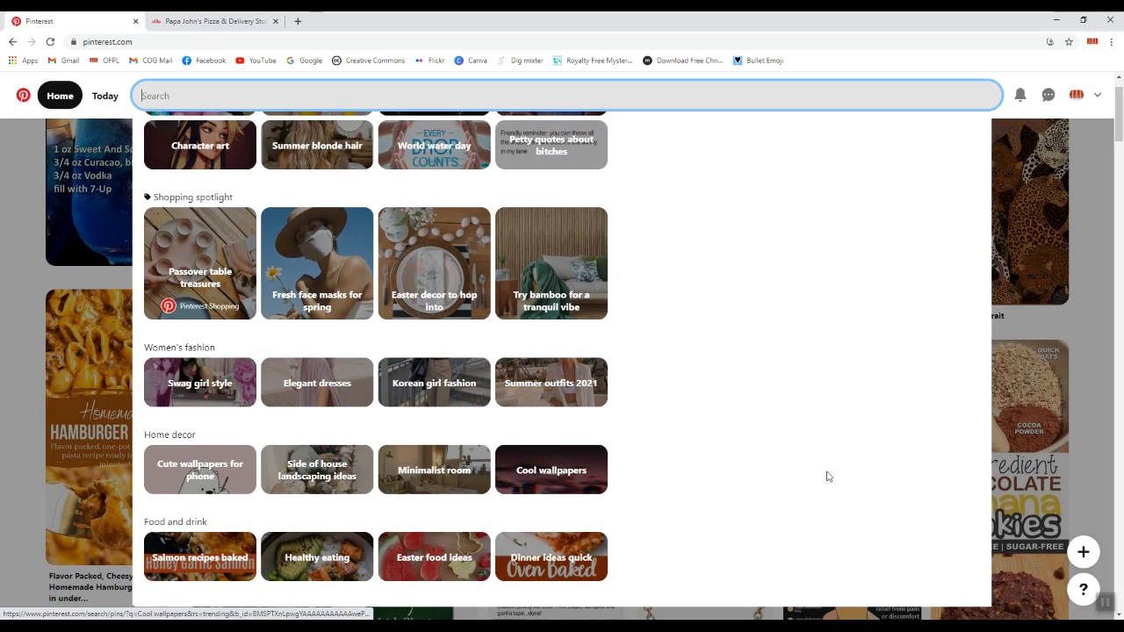
scroll(778, 497, "up", 5)
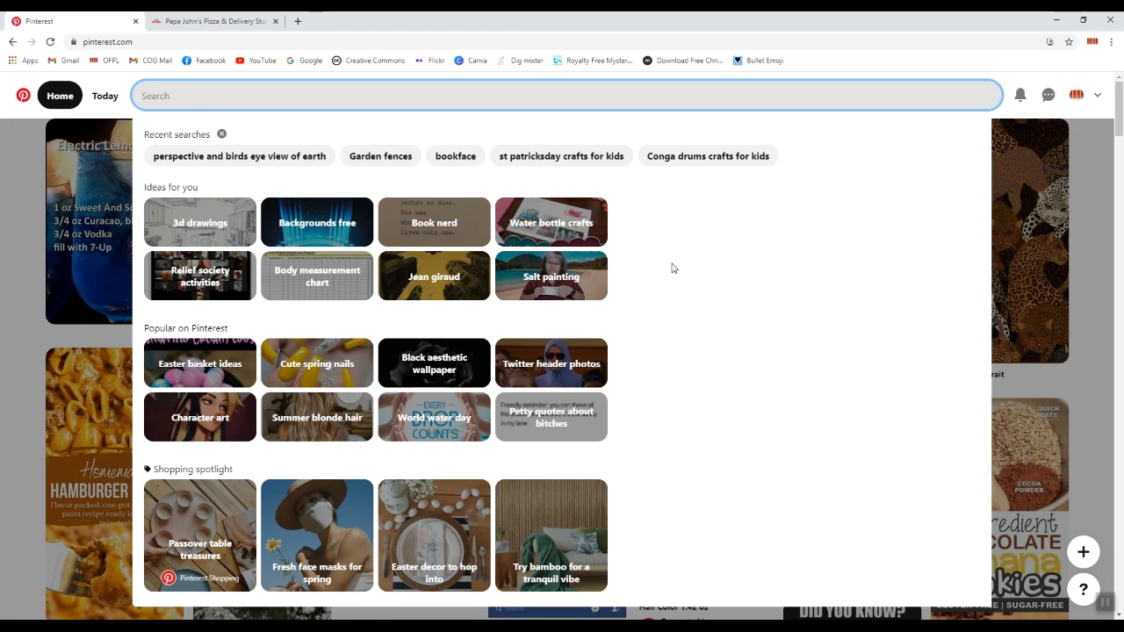
Step: Search for "spring ideas" and examine the choices for filtering the results, leaving the filter on All Pins
type("spring ideas")
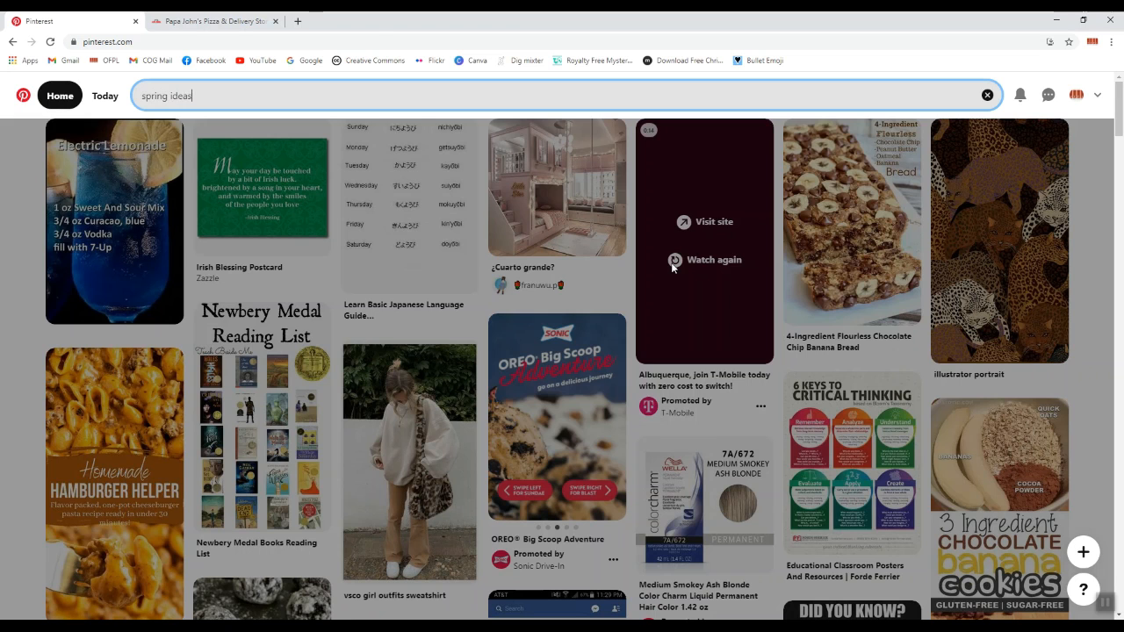
key("Return")
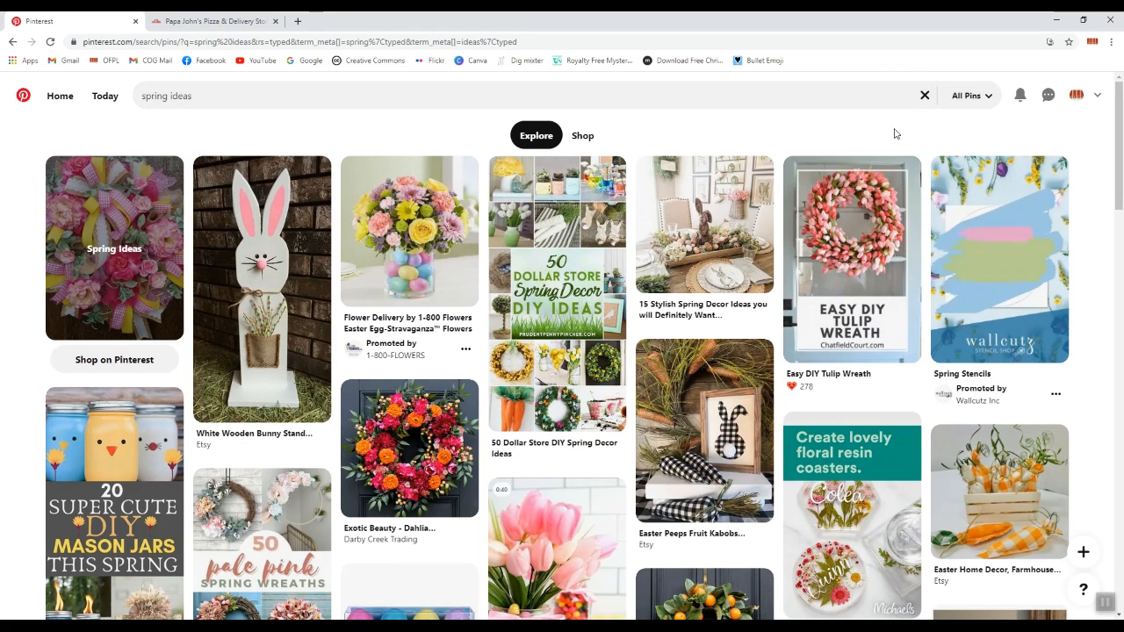
left_click(989, 98)
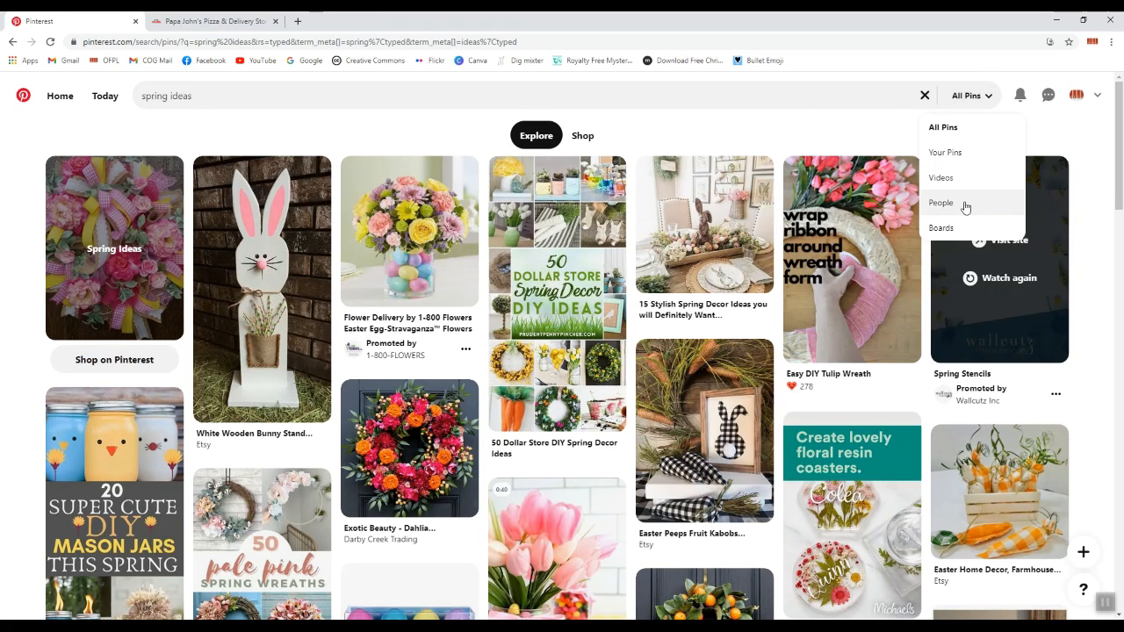
left_click(864, 135)
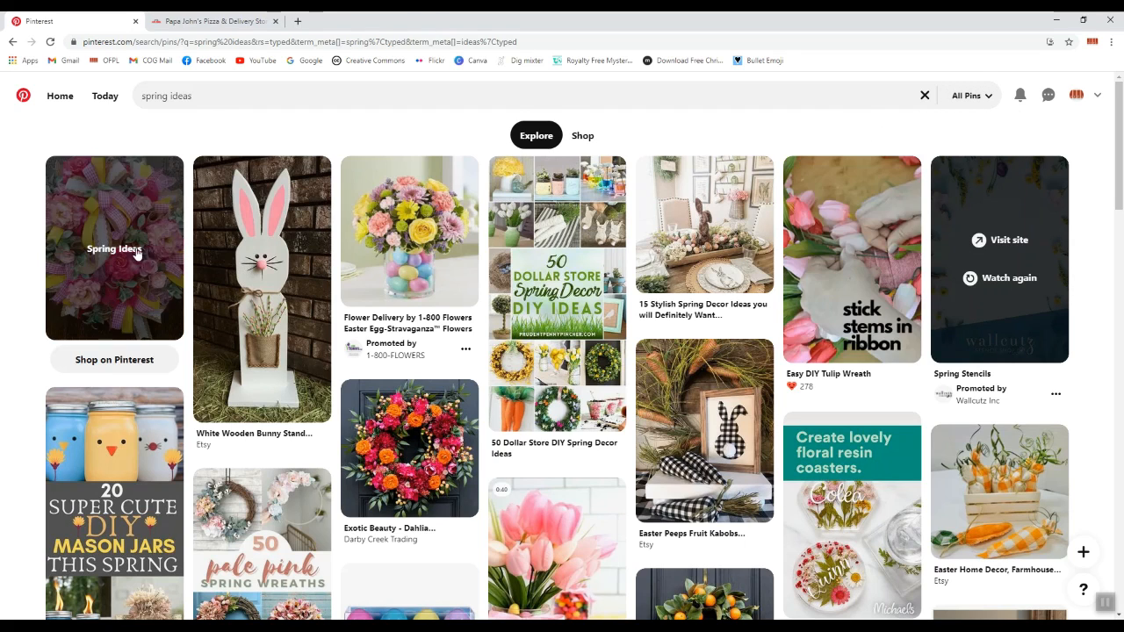
Step: Look through the pins found for spring ideas and return to the first results
scroll(527, 219, "down", 3)
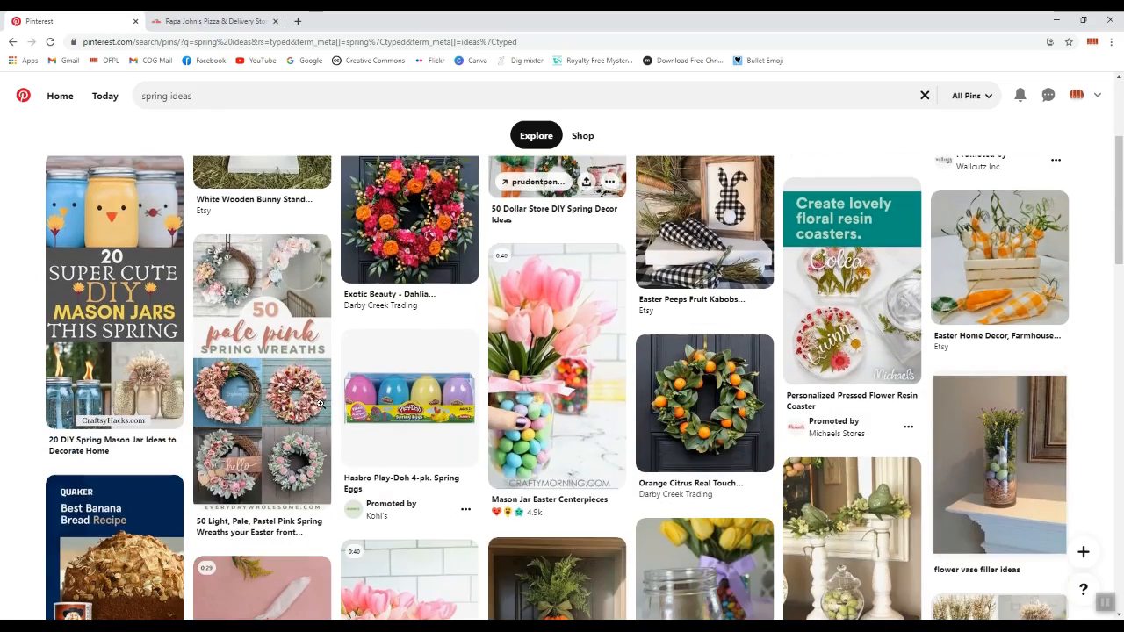
scroll(1001, 395, "down", 3)
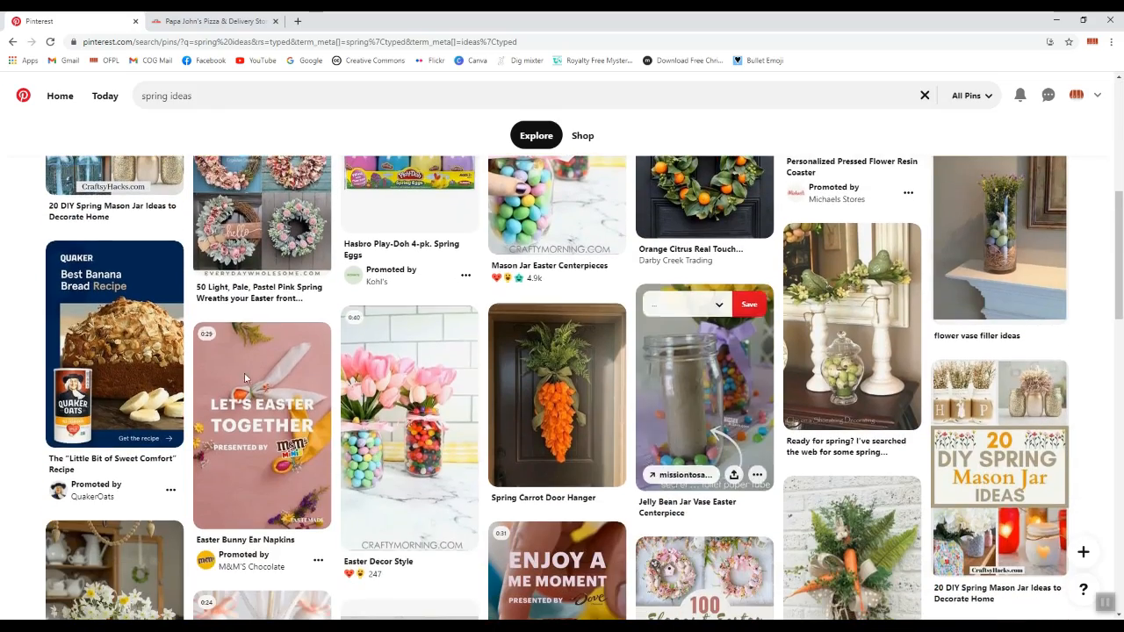
scroll(826, 501, "up", 5)
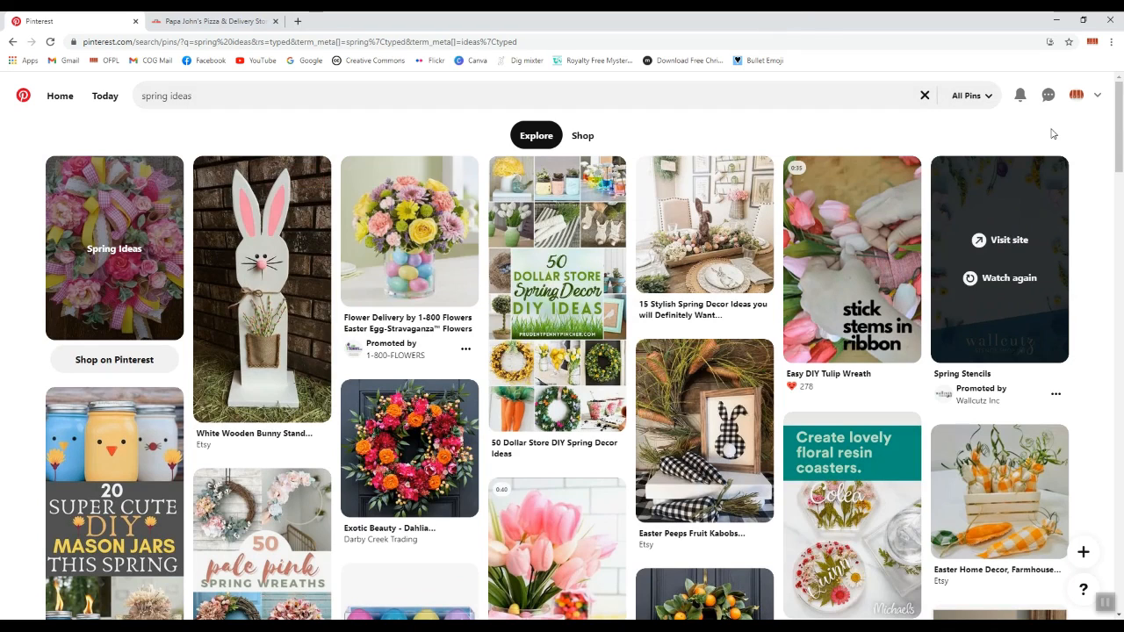
Step: Show the account's updates and look through the followed accounts' activity and suggested topics
left_click(1021, 97)
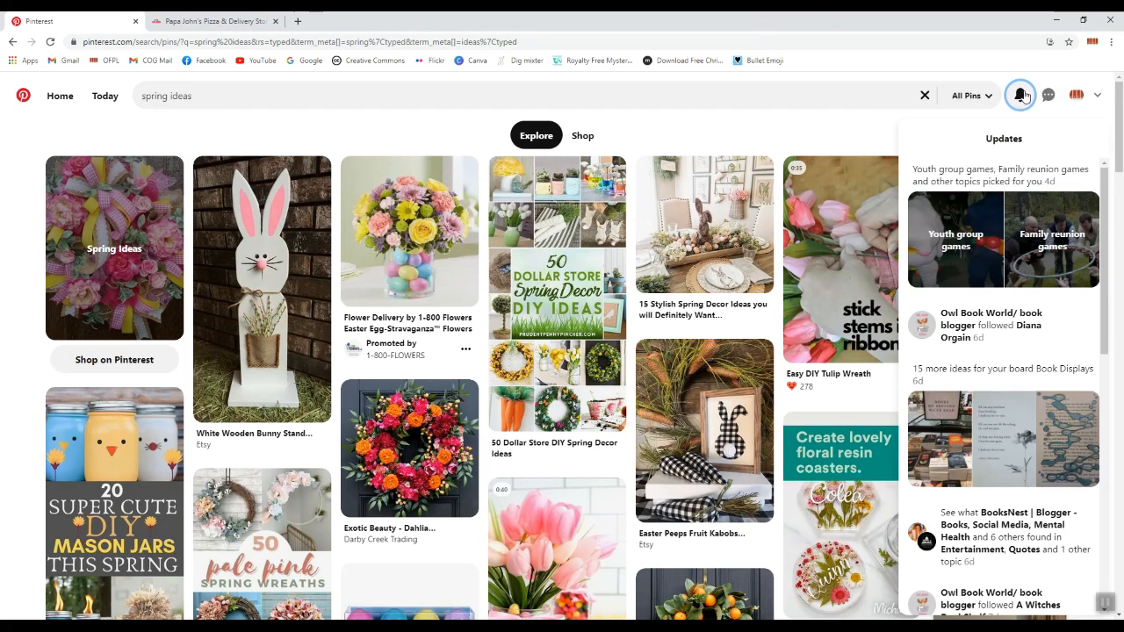
scroll(1005, 368, "down", 3)
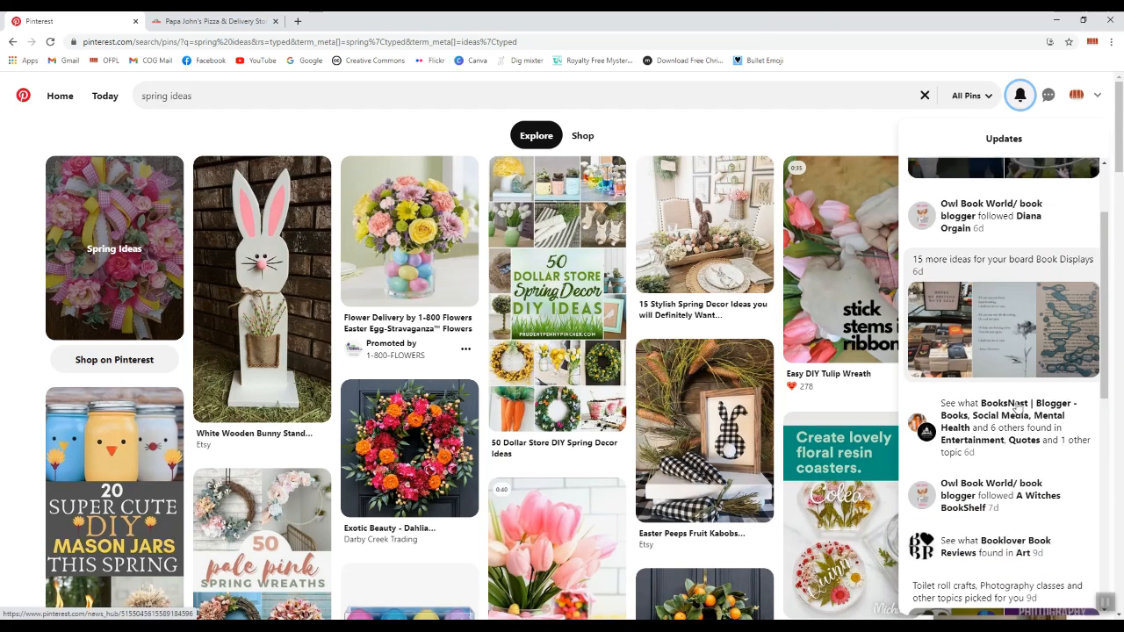
scroll(1016, 405, "down", 5)
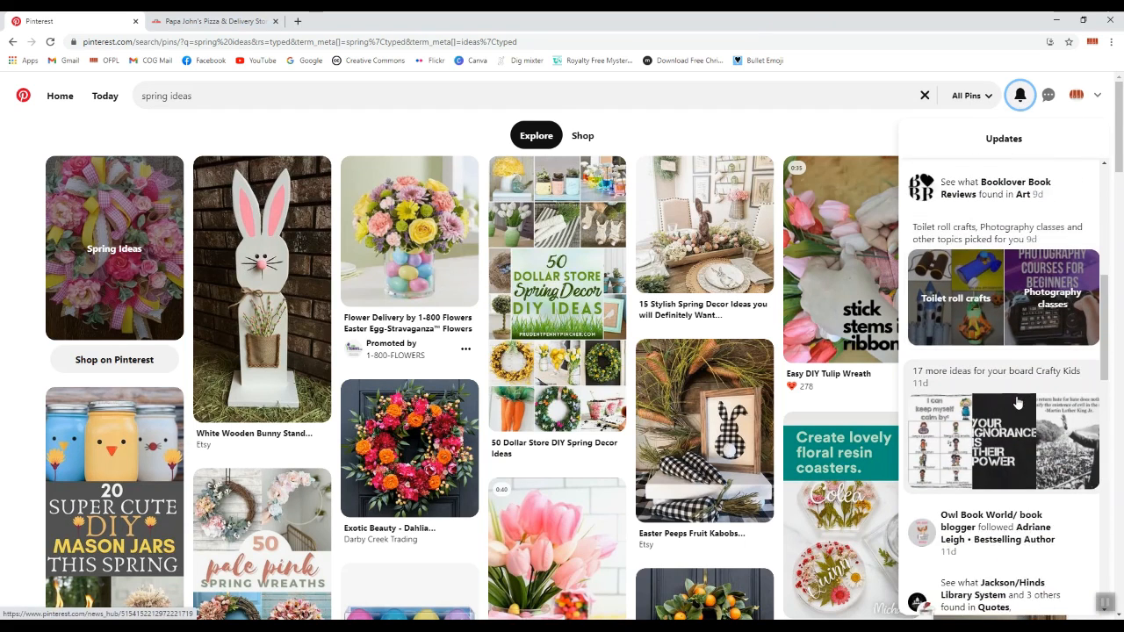
scroll(1016, 404, "down", 2)
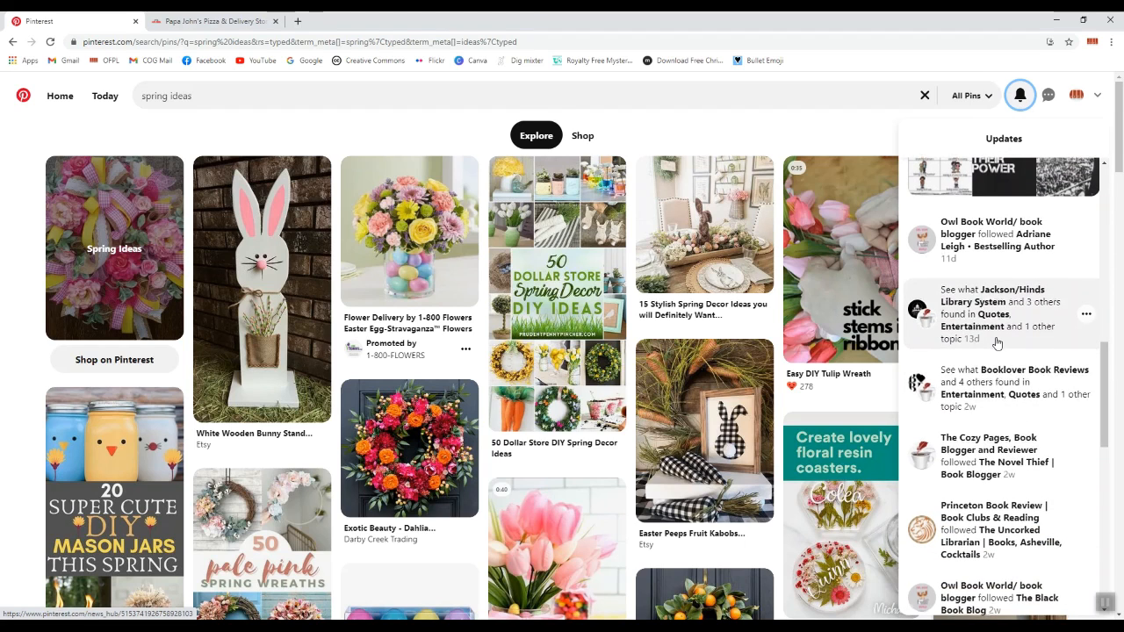
scroll(996, 342, "down", 5)
scroll(982, 333, "down", 6)
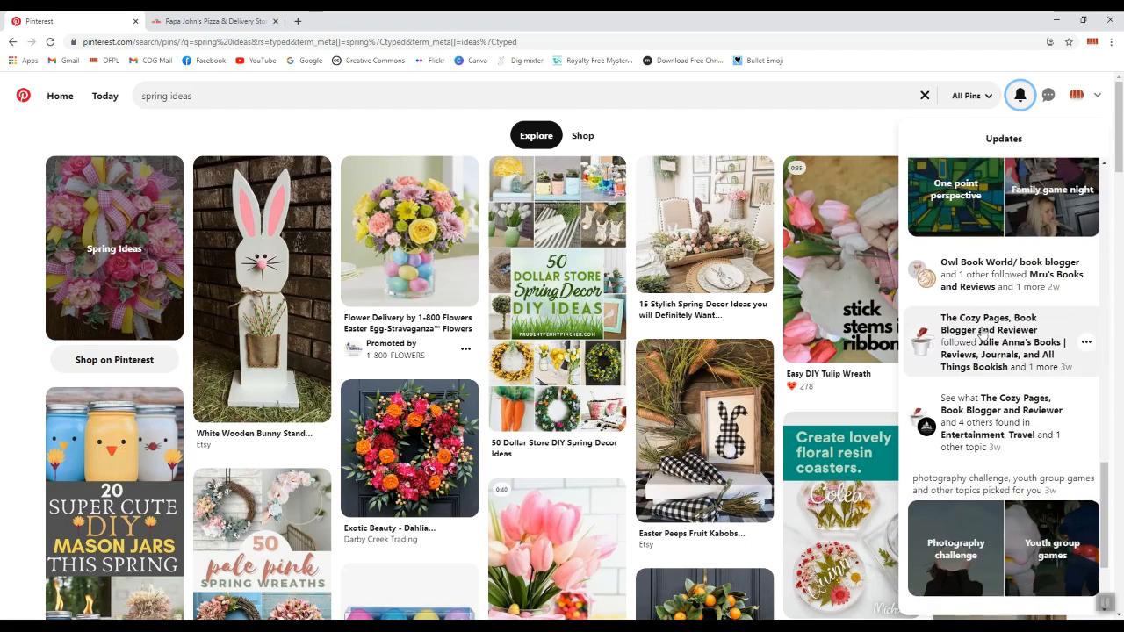
scroll(982, 334, "up", 10)
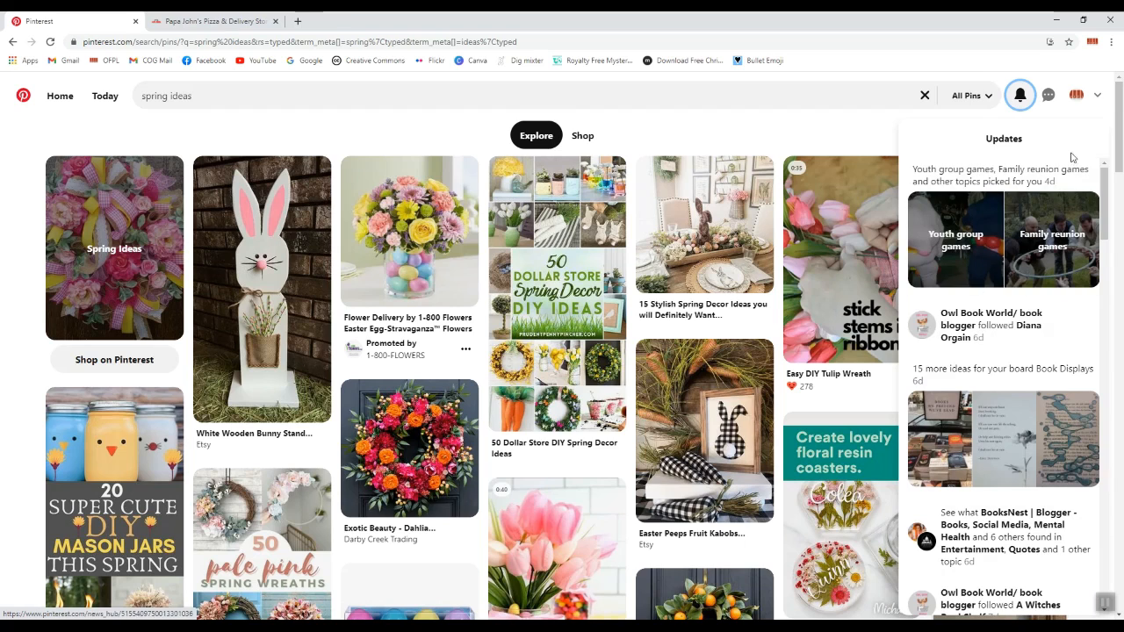
Step: Examine the message inbox with its extra options and new message form, and close it without writing a message
left_click(1046, 97)
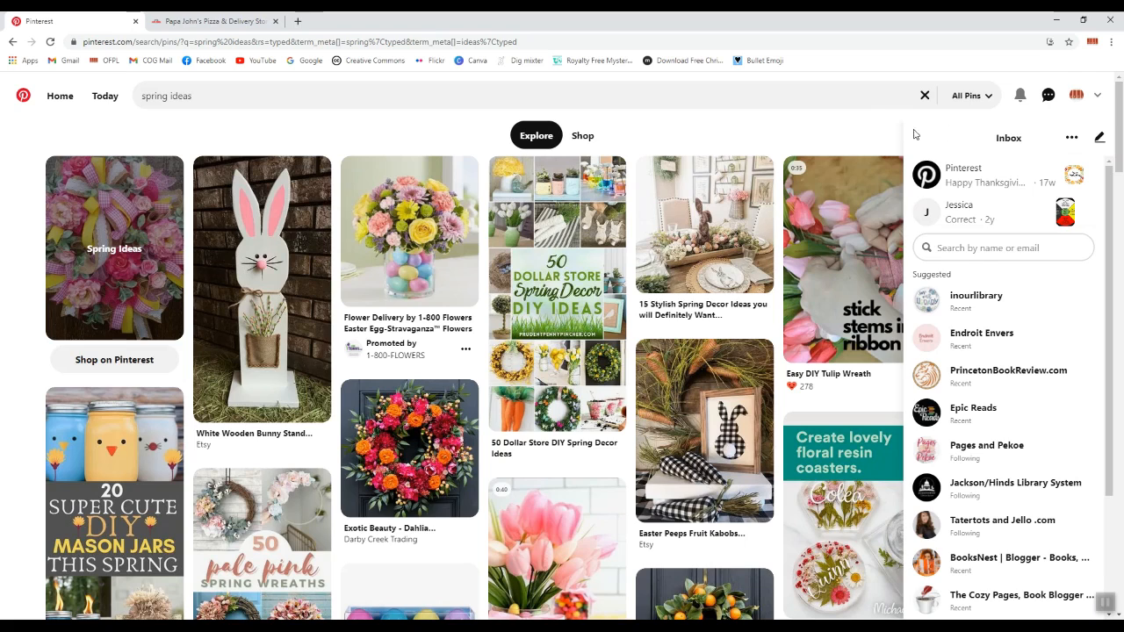
left_click(1072, 139)
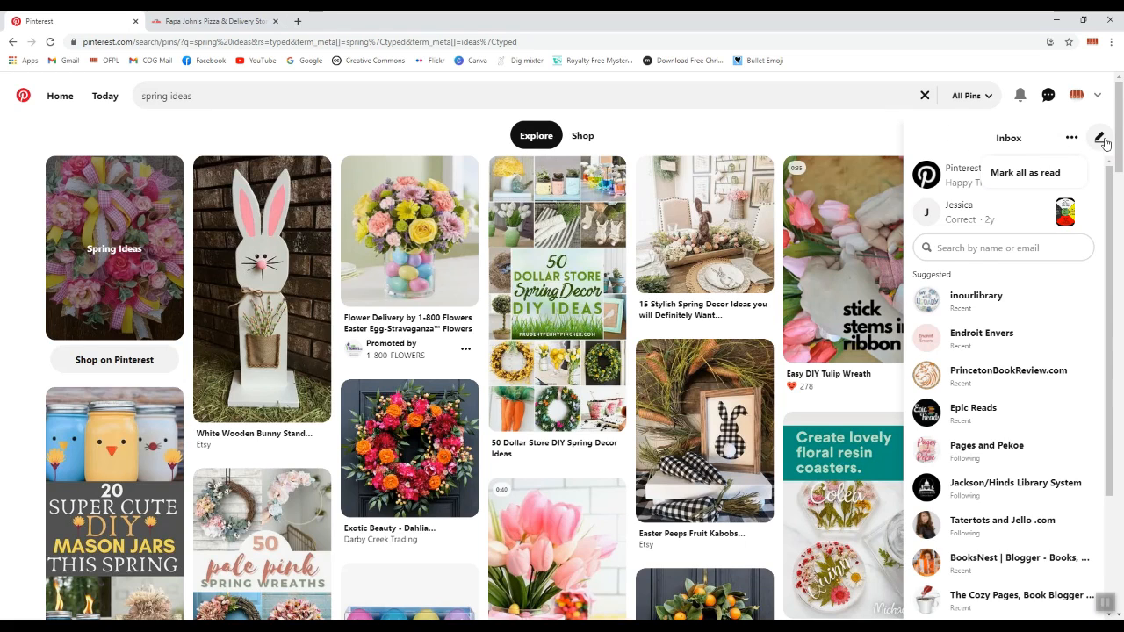
left_click(1099, 138)
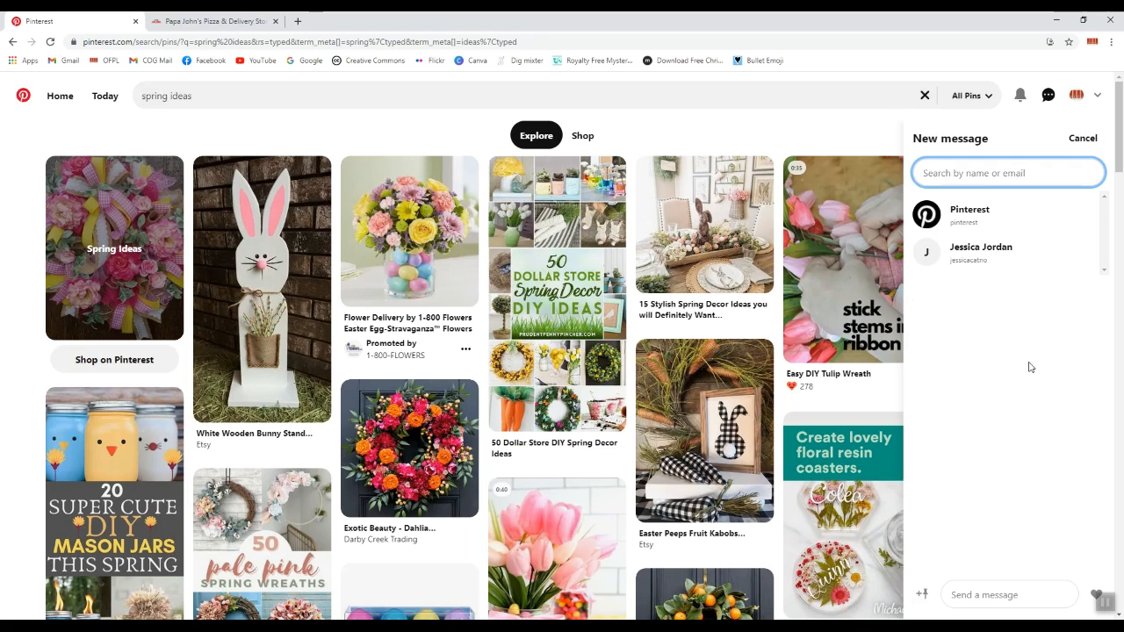
left_click(1082, 138)
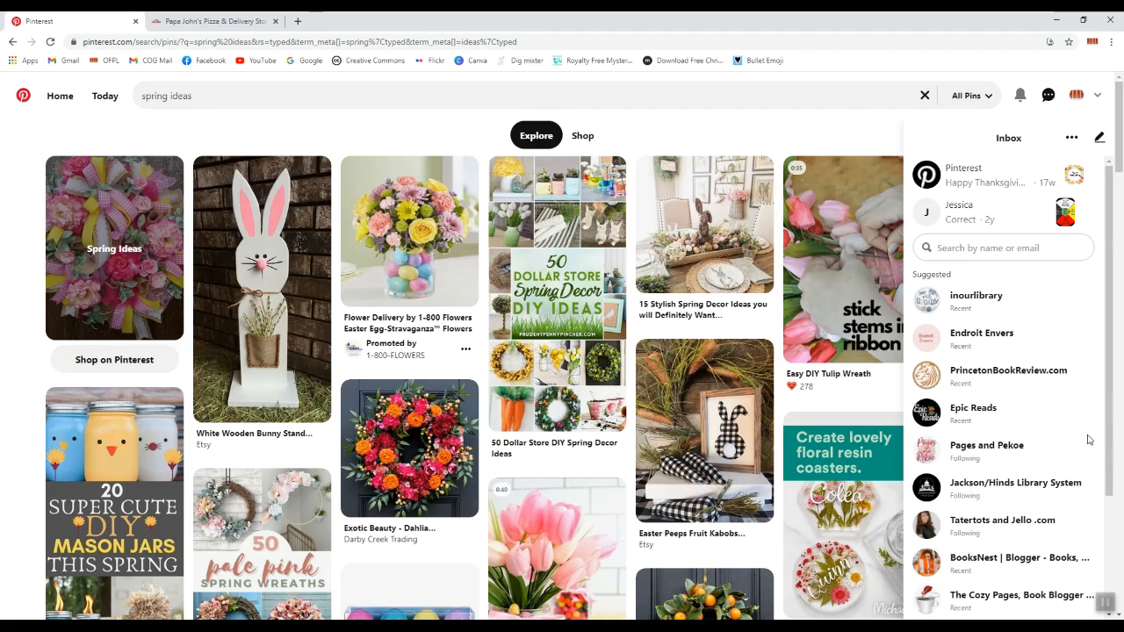
left_click(834, 125)
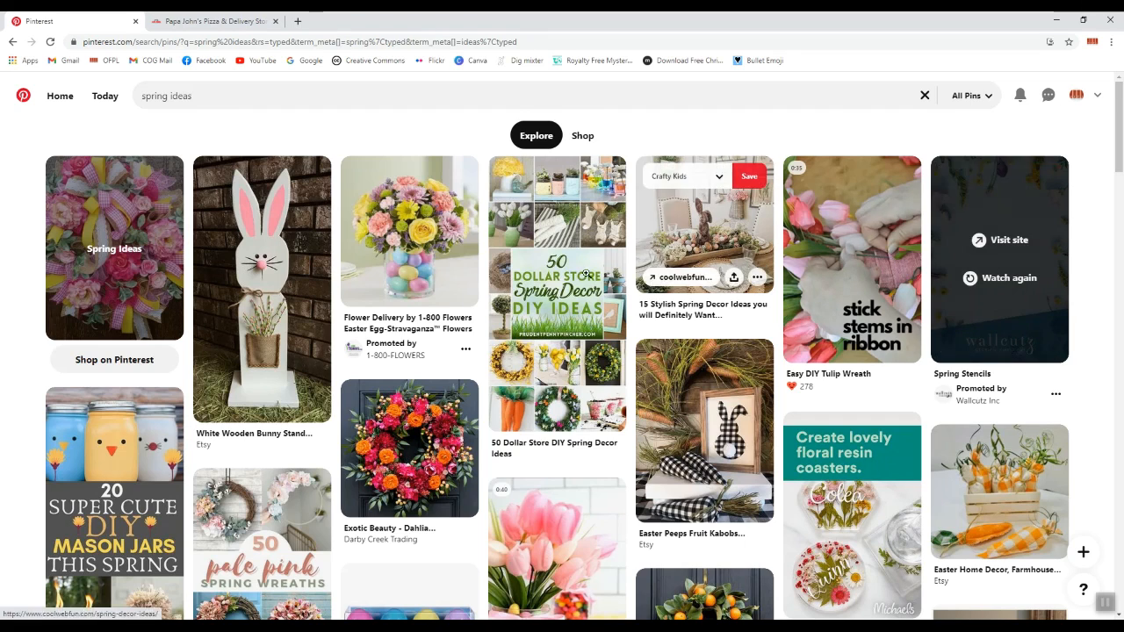
Step: View the details of the White Wooden Bunny Stand pin and return to the spring ideas results
left_click(279, 277)
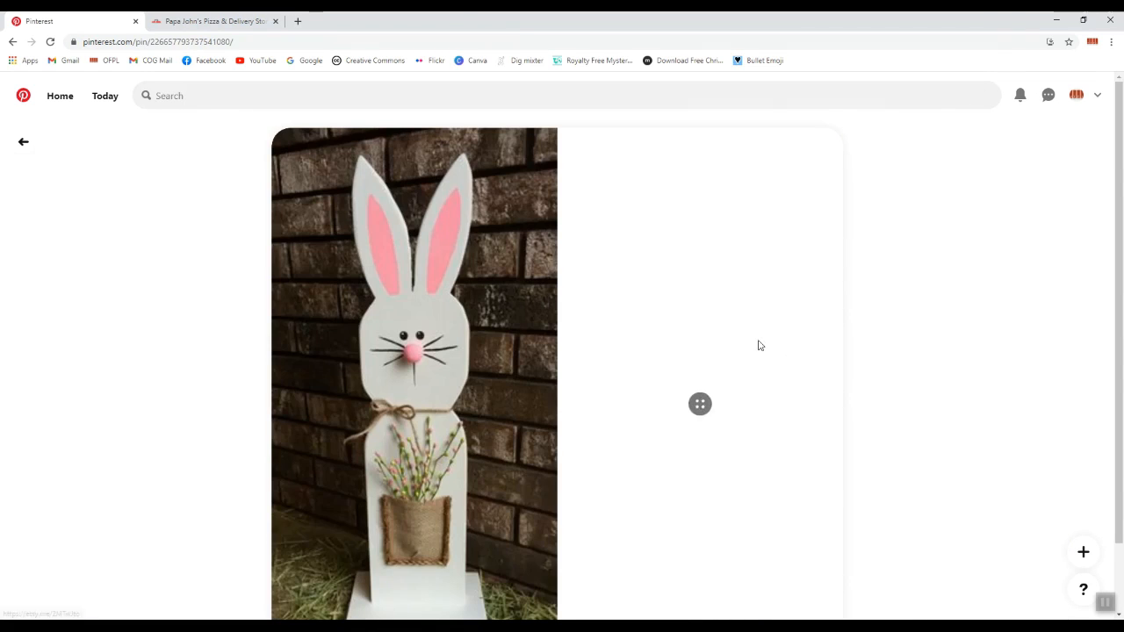
scroll(745, 447, "down", 2)
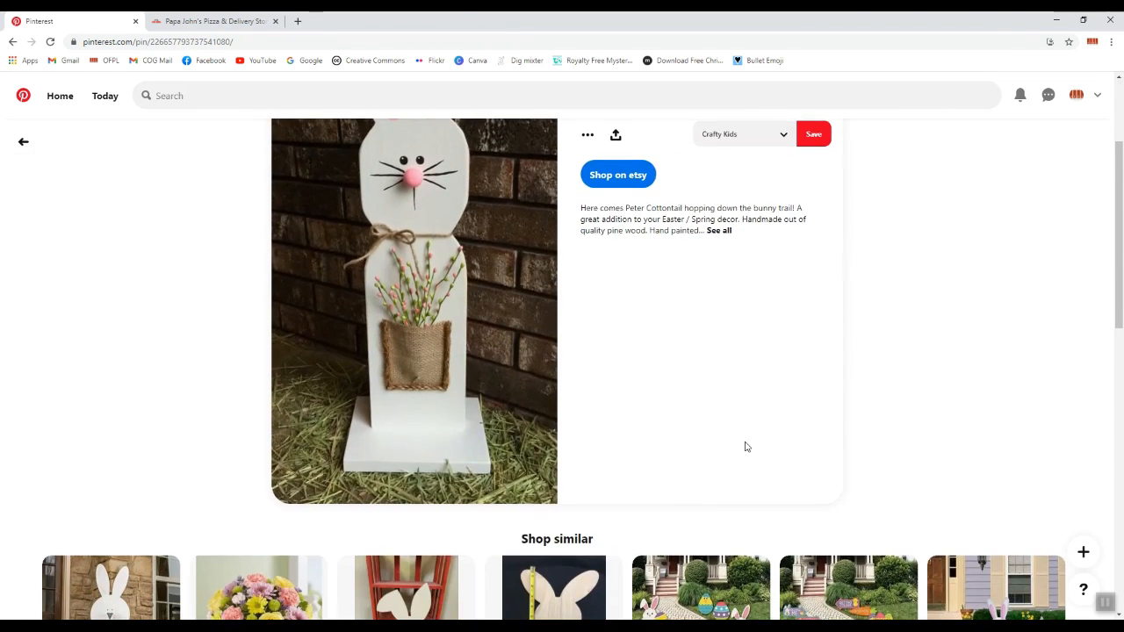
scroll(744, 447, "up", 2)
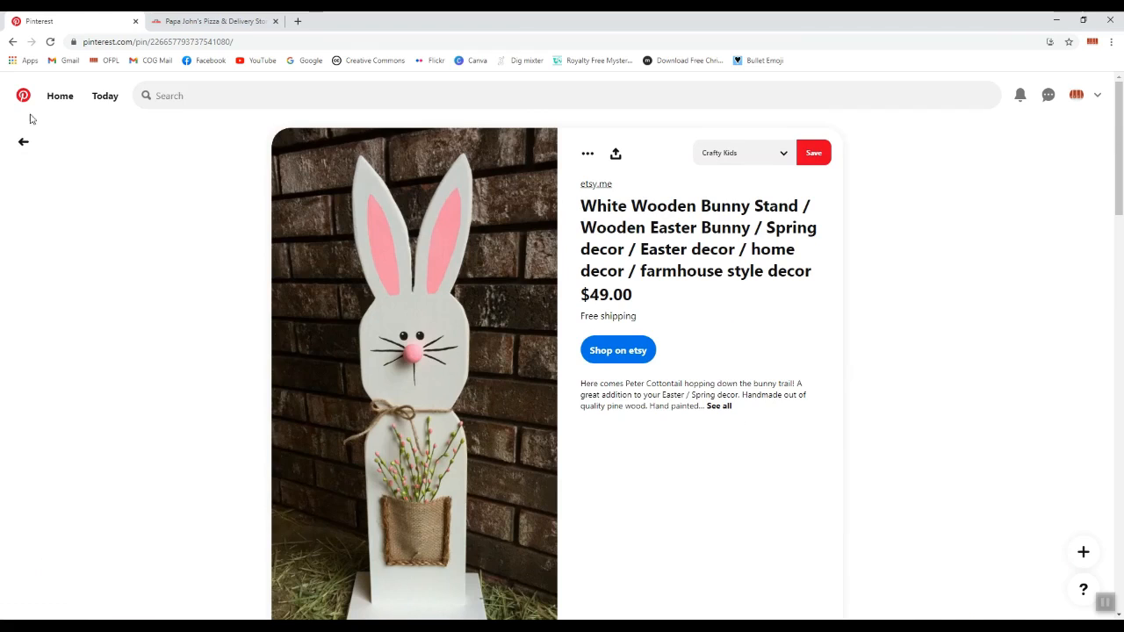
left_click(24, 140)
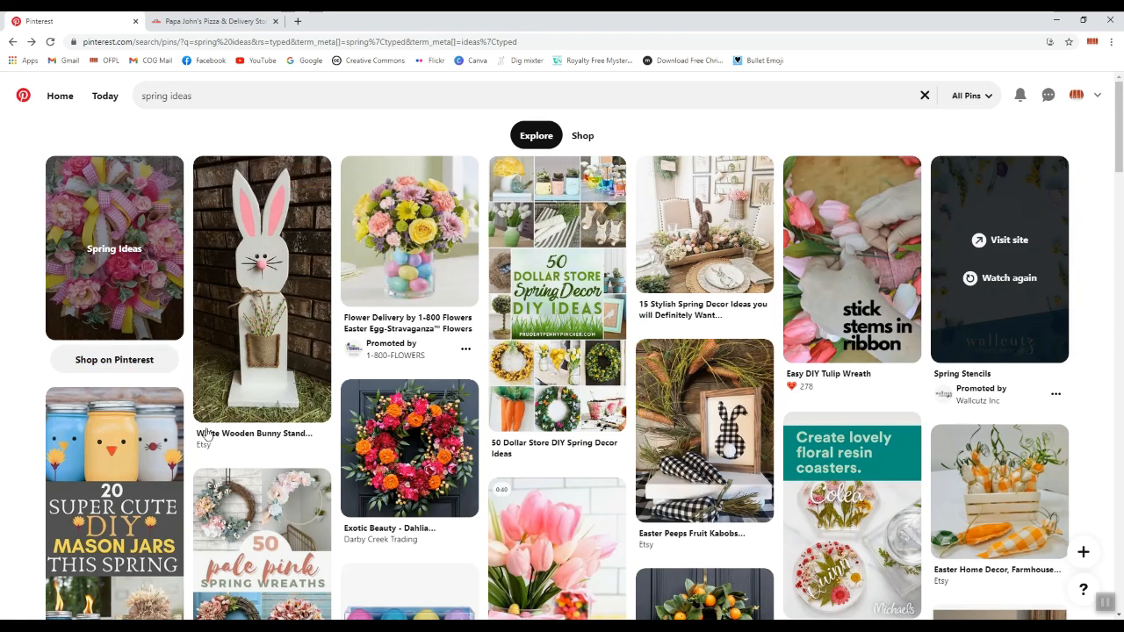
Step: Open the Mason Jar Easter Centerpieces video pin from the results and pause its video
scroll(412, 439, "down", 2)
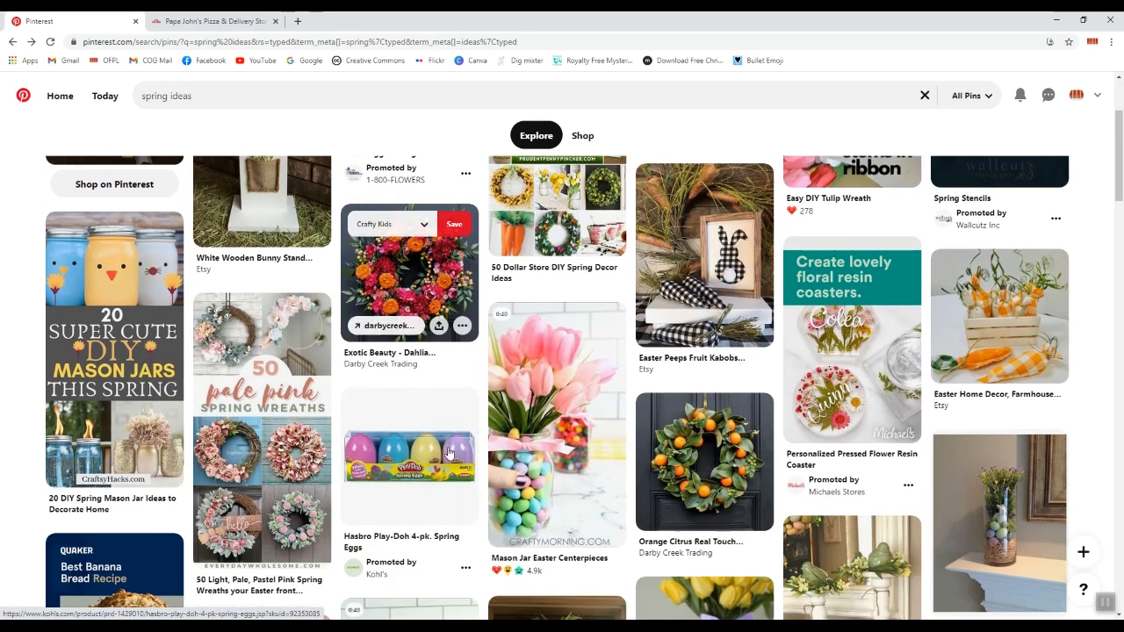
left_click(571, 463)
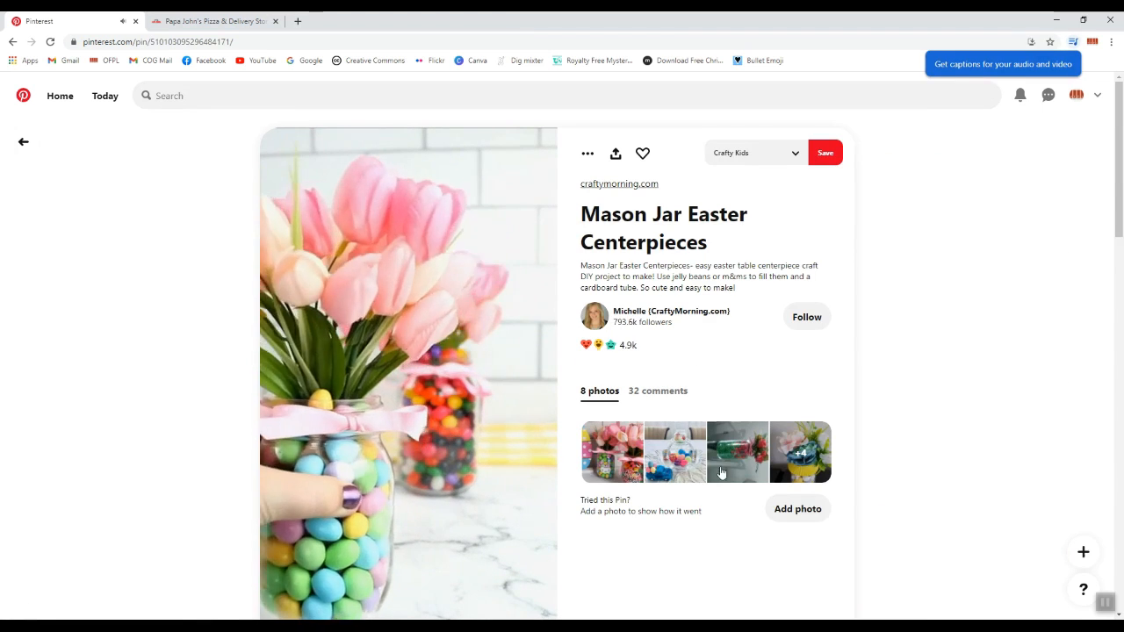
scroll(464, 500, "down", 3)
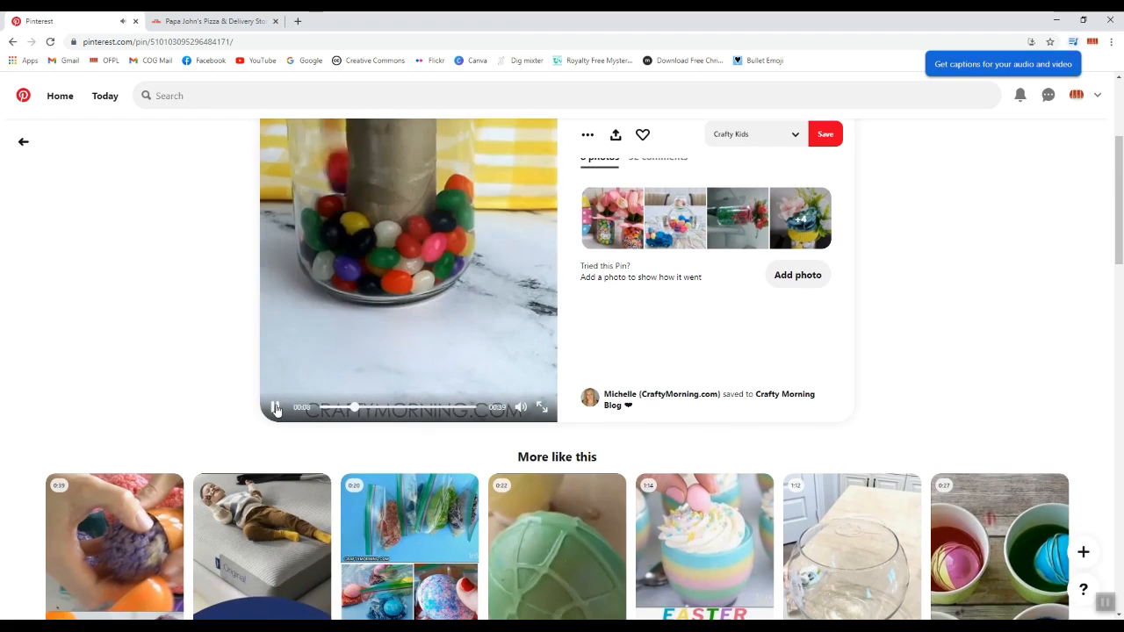
left_click(421, 354)
scroll(421, 354, "up", 2)
scroll(422, 354, "up", 1)
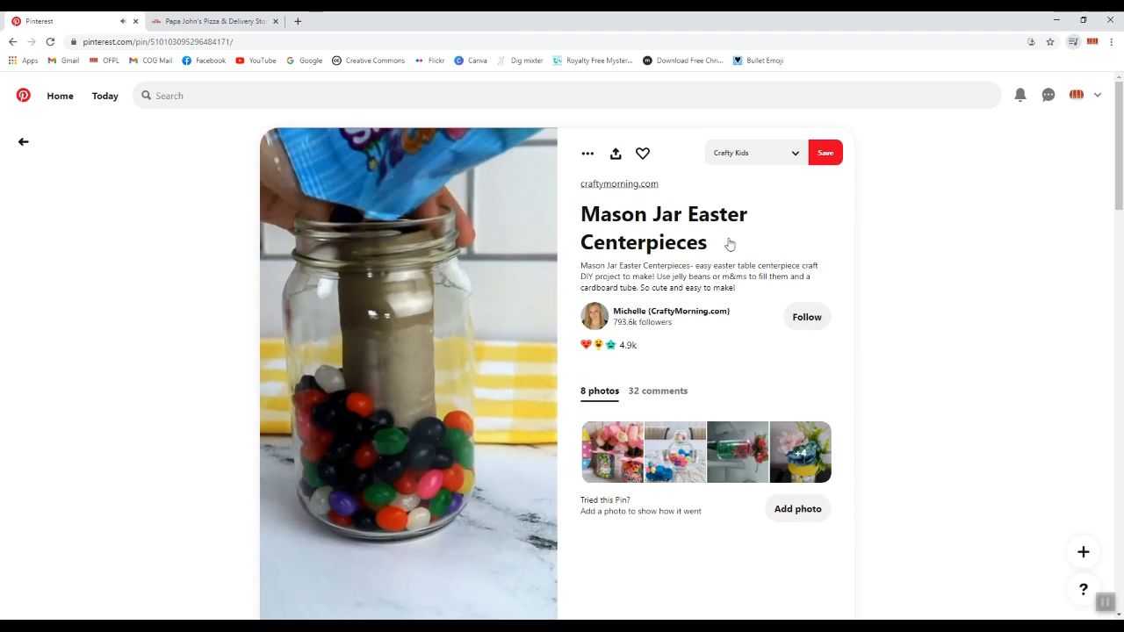
Step: Show the comments on the Mason Jar Easter Centerpieces pin and read through them
left_click(650, 395)
scroll(788, 417, "down", 1)
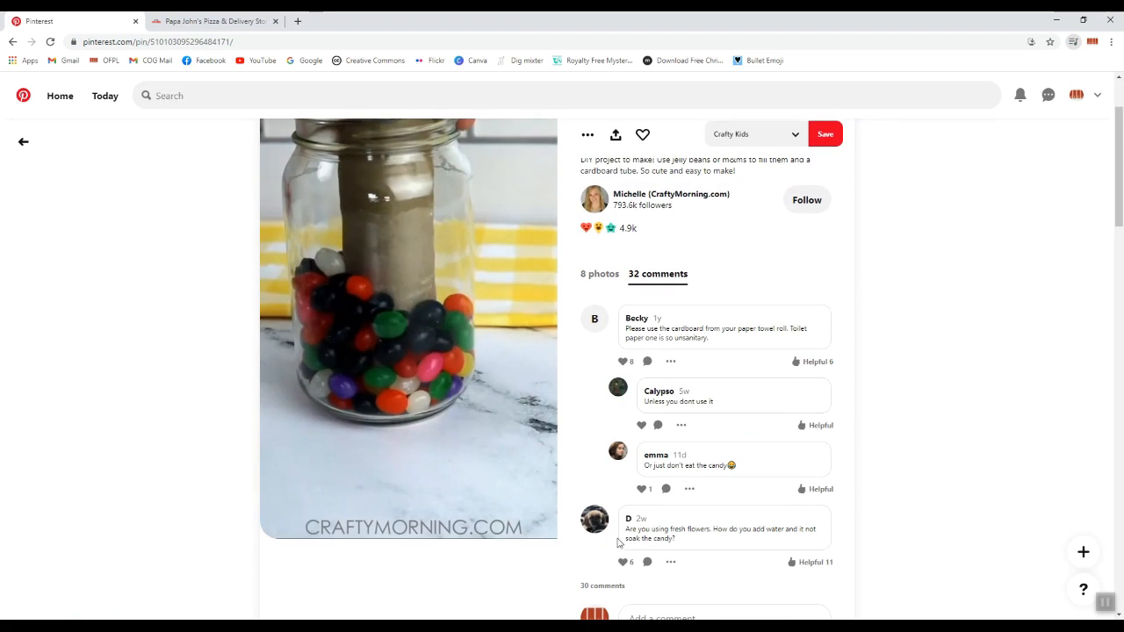
scroll(707, 482, "down", 1)
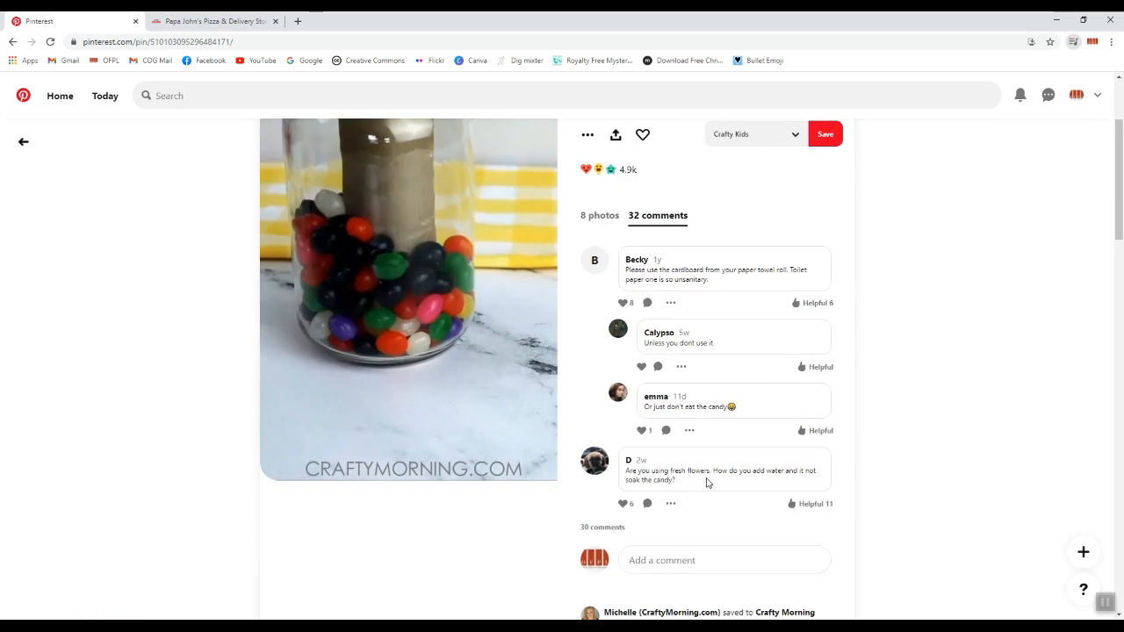
scroll(702, 487, "up", 2)
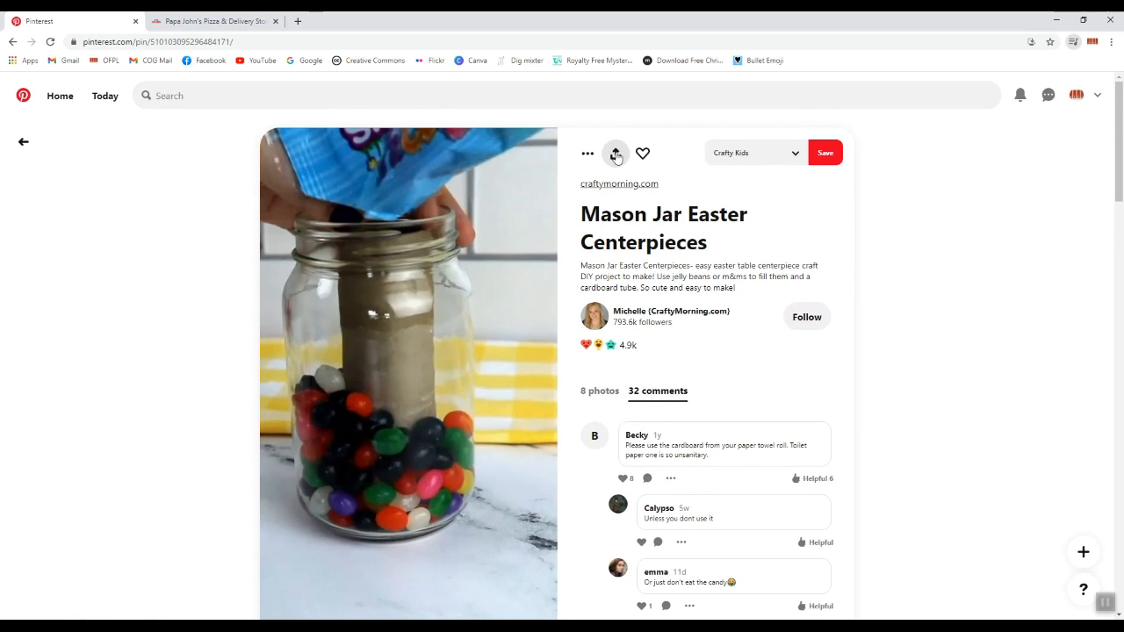
Step: Examine the centerpiece pin's reaction option, comment field, similar pins and video, and return to the beginning of the pin
mouse_move(643, 159)
scroll(855, 376, "down", 4)
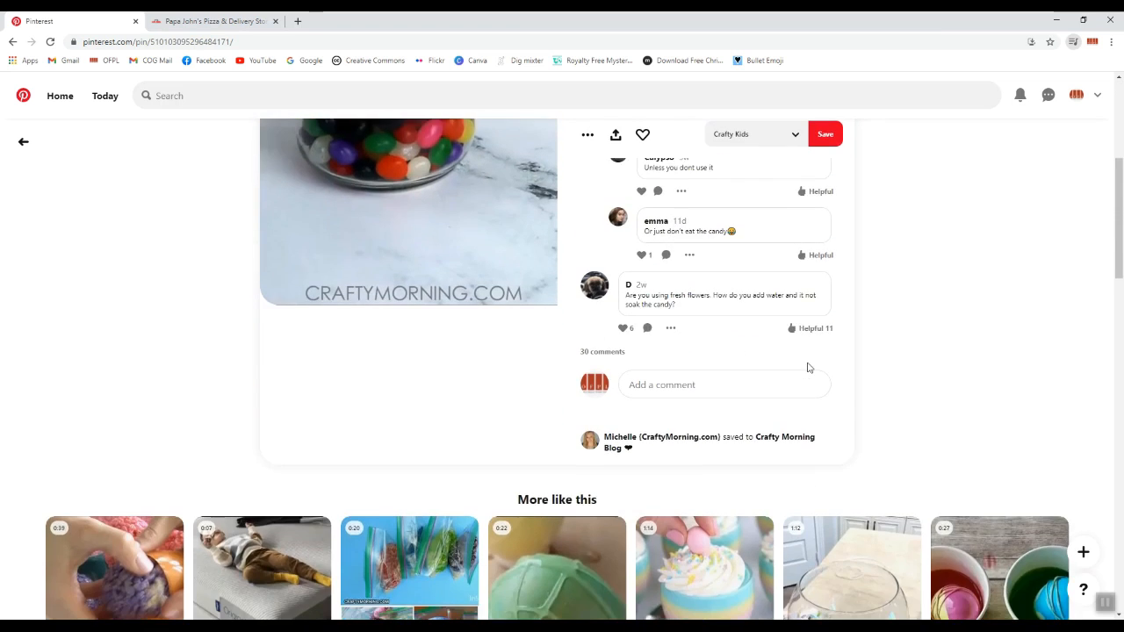
scroll(808, 362, "down", 1)
scroll(808, 366, "up", 5)
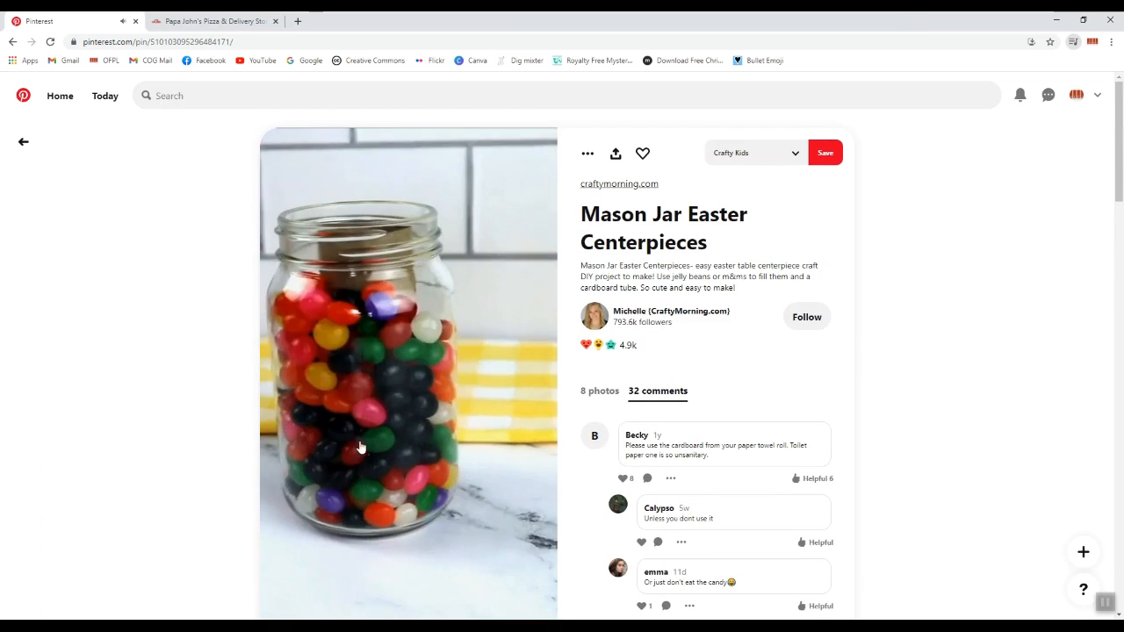
scroll(359, 447, "down", 2)
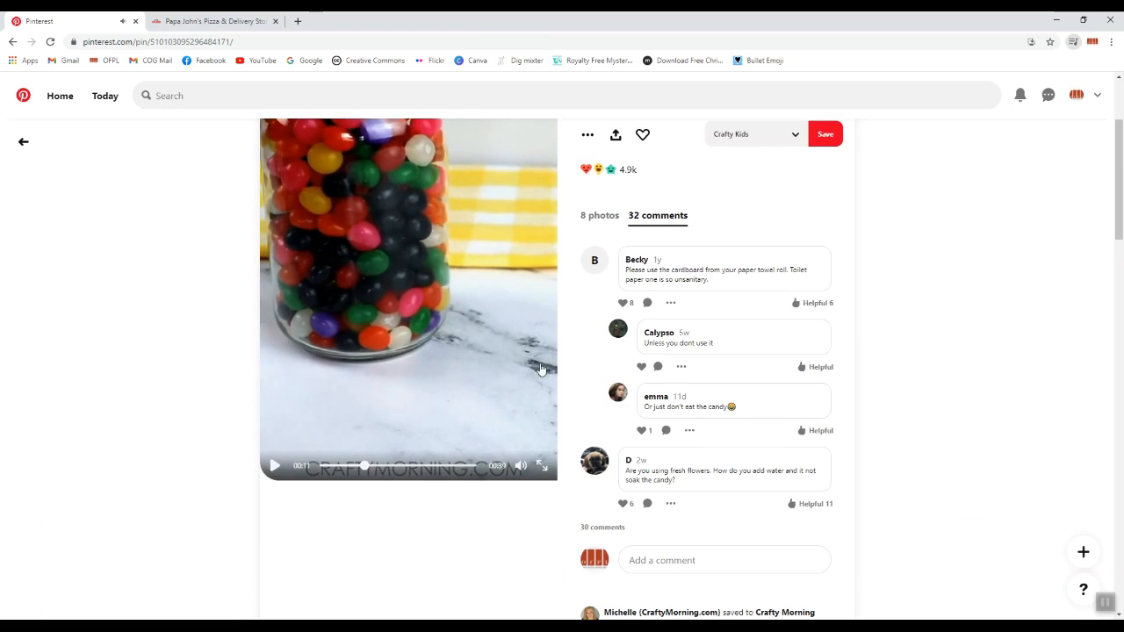
scroll(992, 452, "up", 2)
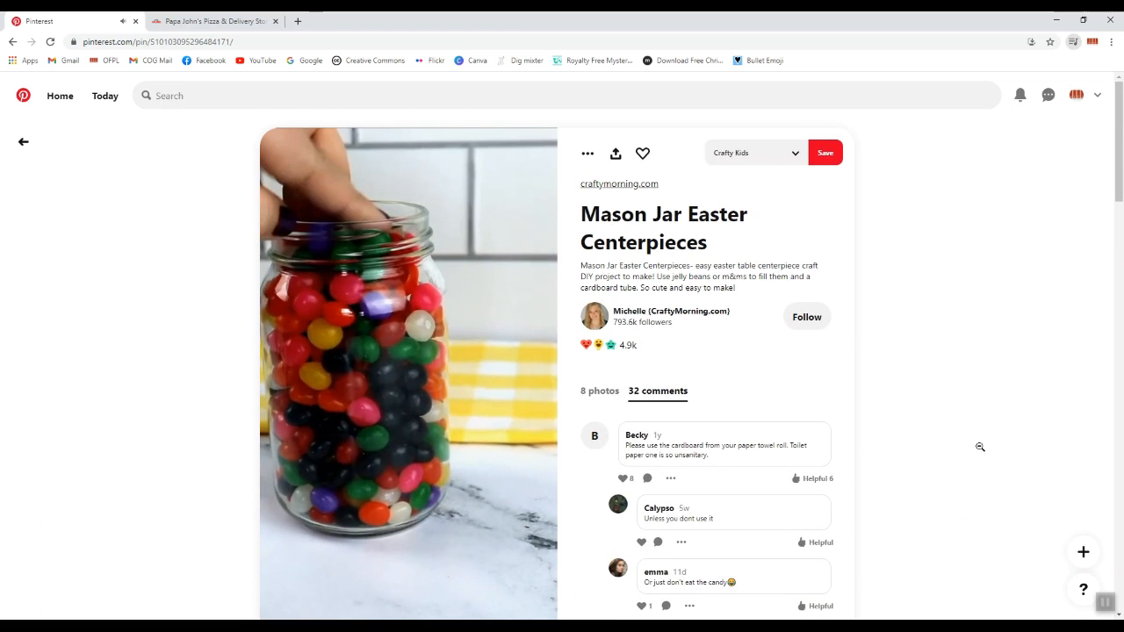